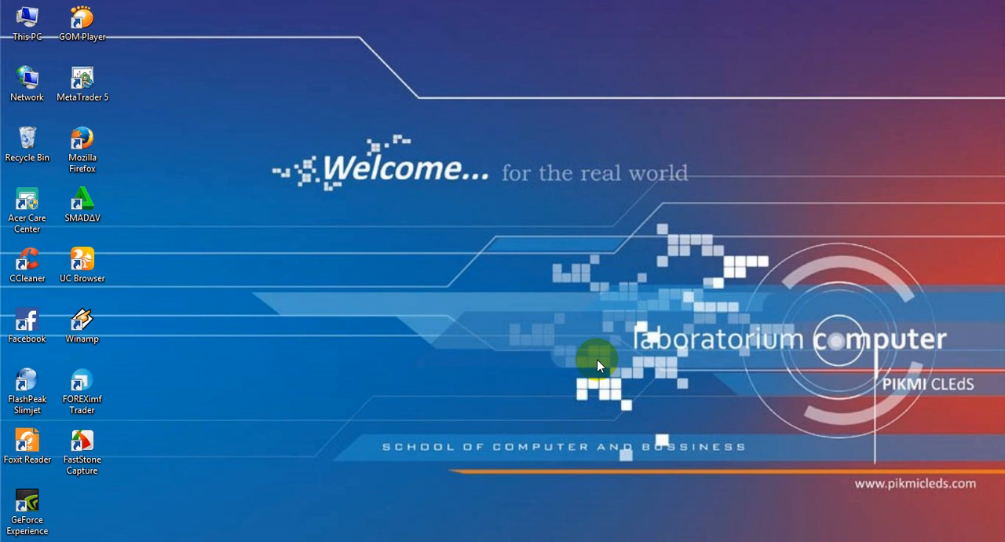
# Step: Start Microsoft Word and fill the blank document with the title PUISI CINTA above sample paragraphs generated by the =rand() function
pyautogui.press('super+r')
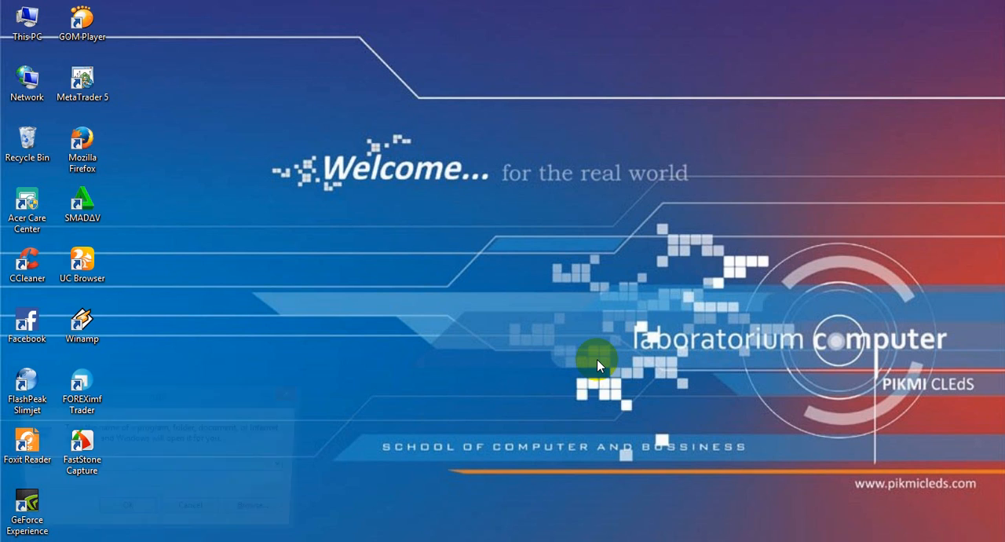
pyautogui.press('Return')
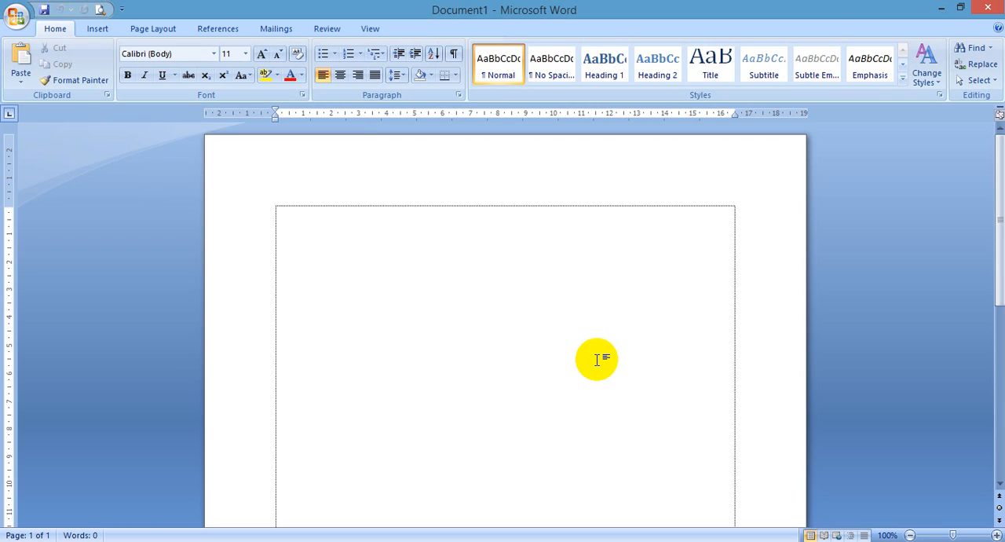
pyautogui.write('rand(')
pyautogui.hotkey('ctrl', 'a')
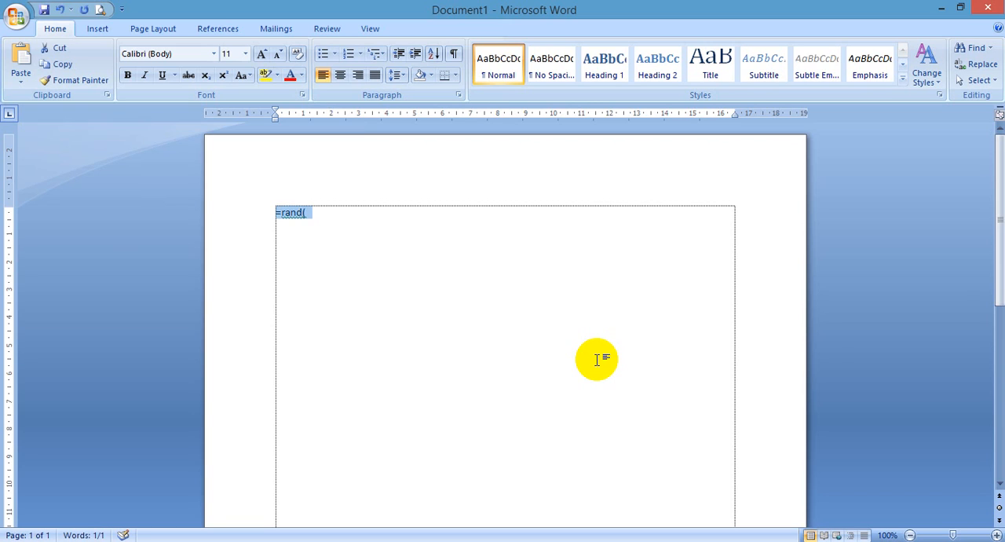
pyautogui.write('PUISI CINTA')
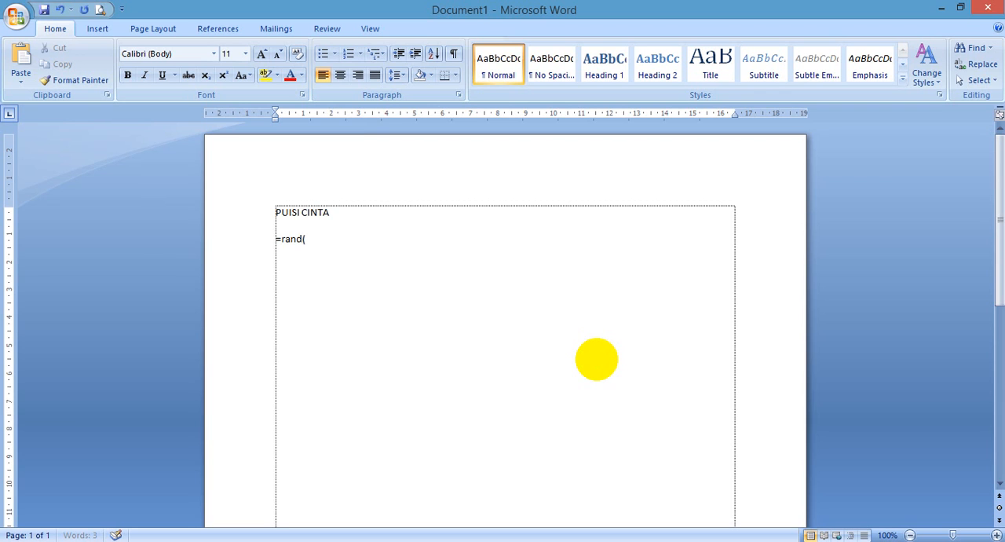
pyautogui.press('Return')
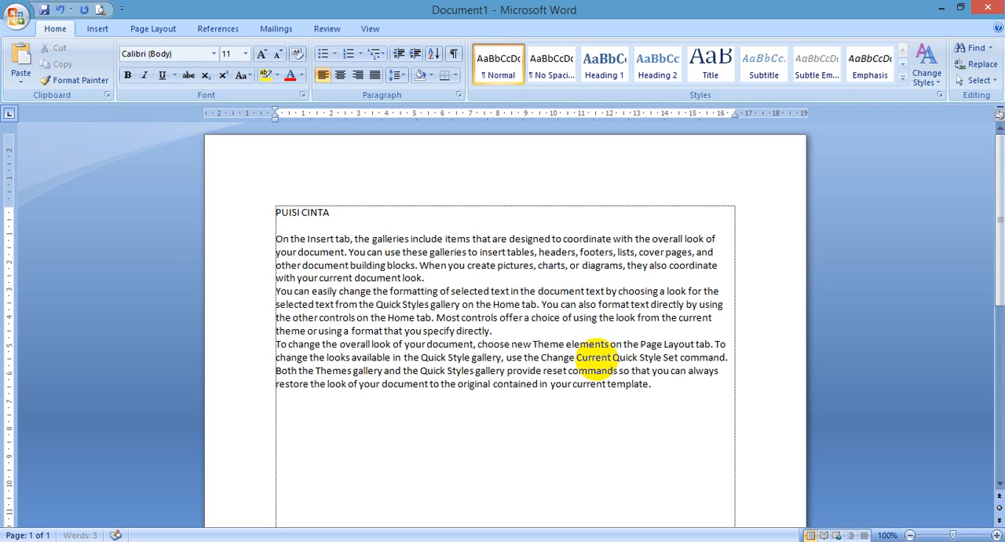
# Step: Justify all the document's text and separate the three body paragraphs with blank lines
pyautogui.hotkey('ctrl', 'a')
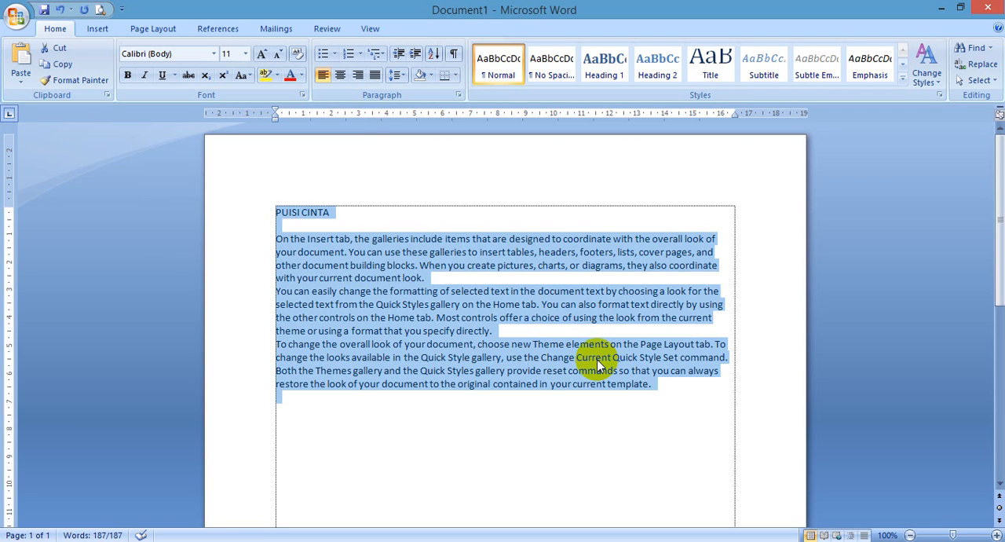
pyautogui.click(374, 75)
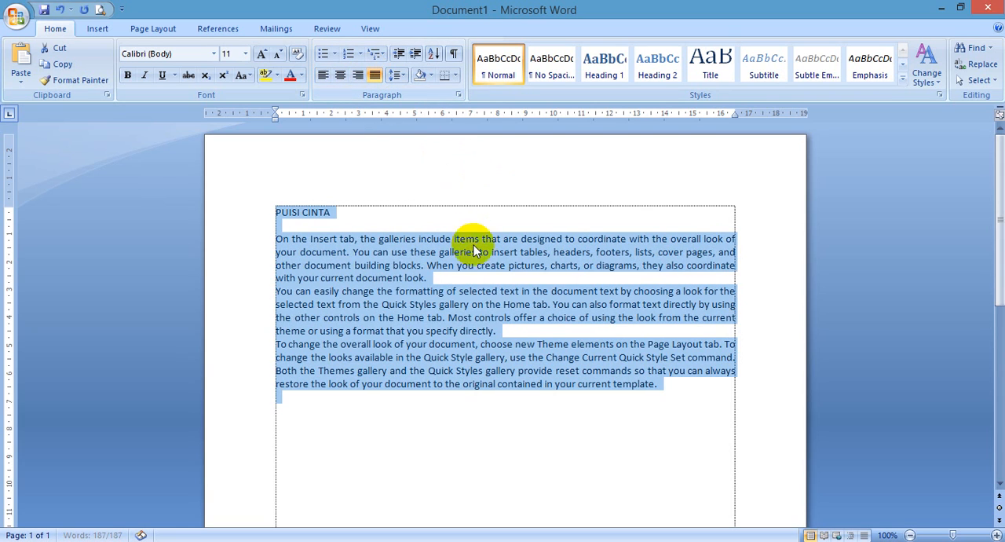
pyautogui.click(479, 280)
pyautogui.press('Return')
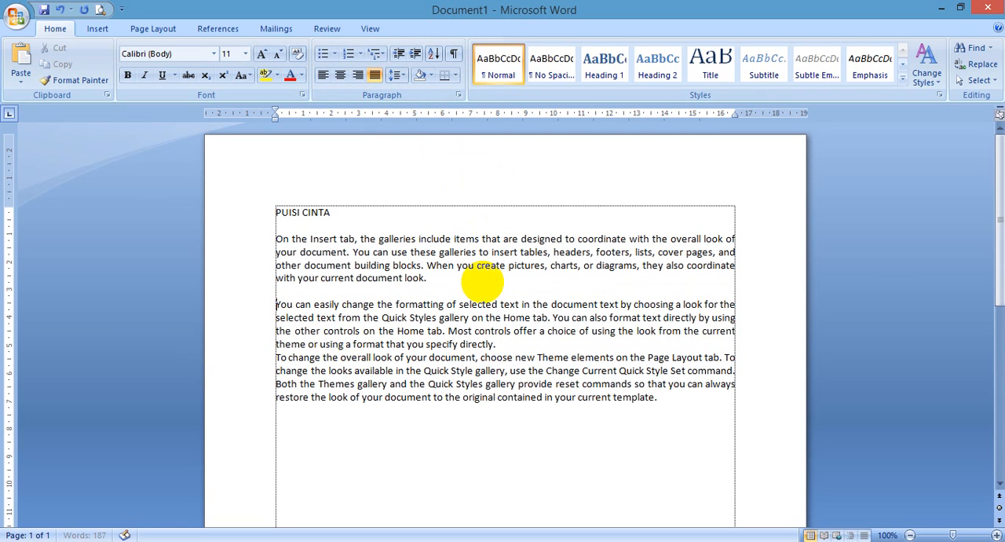
pyautogui.press('Return')
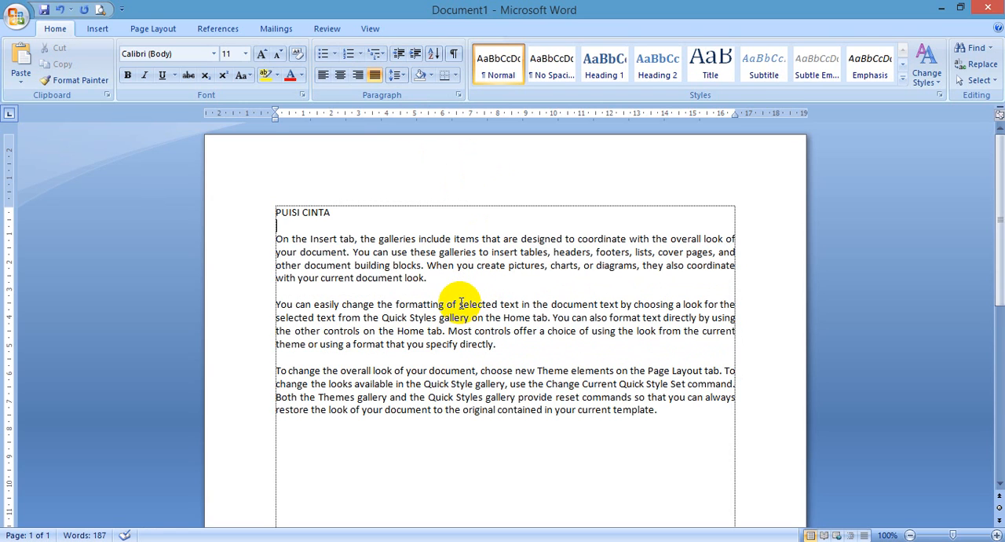
# Step: Try to launch Notepad++ with the Windows Run command
pyautogui.hotkey('ctrl', 'a')
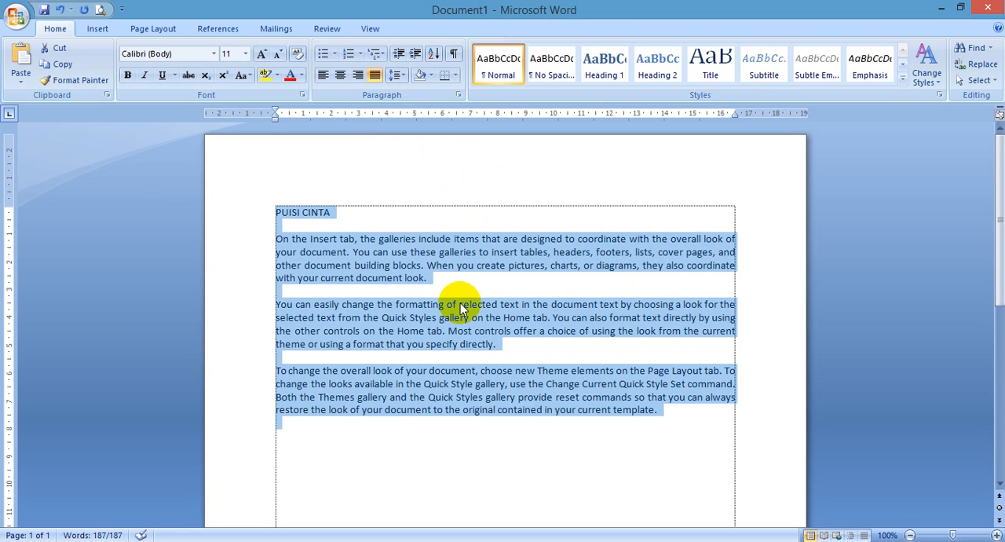
pyautogui.press('super+r')
pyautogui.write('notepad')
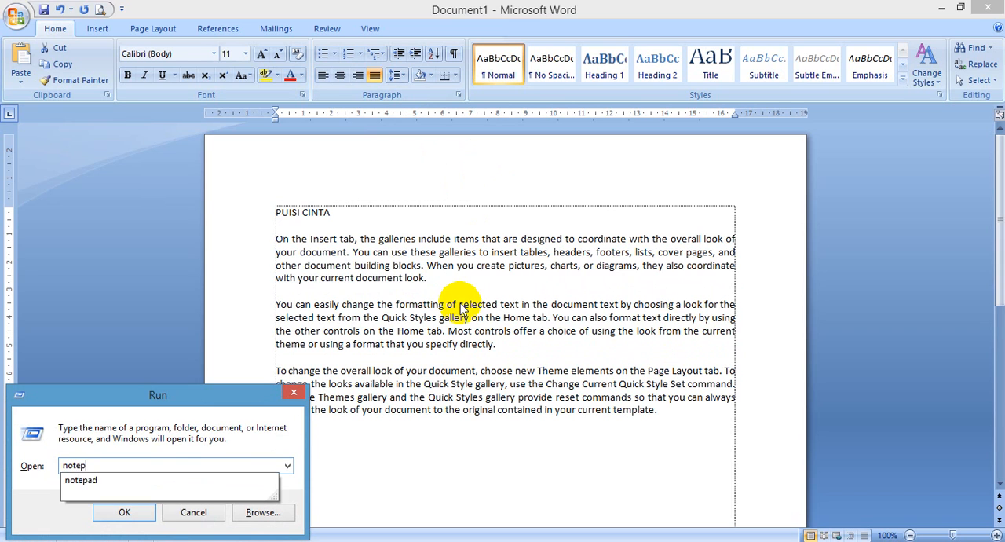
pyautogui.press('Return')
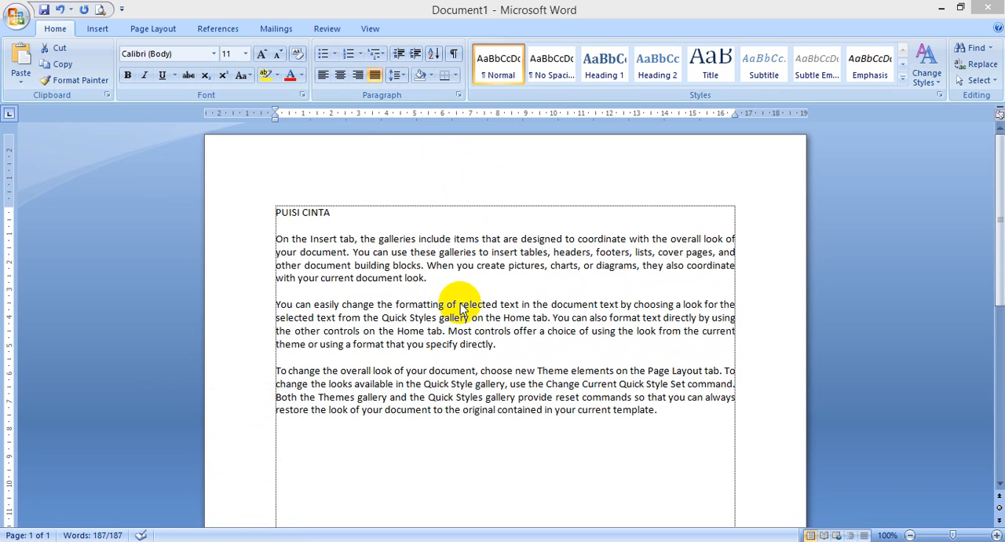
pyautogui.press('Return')
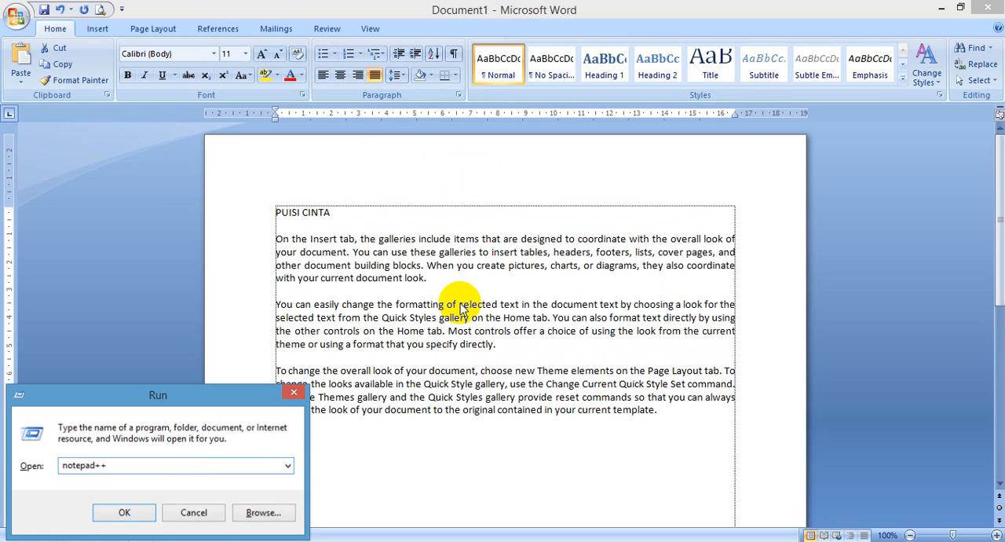
pyautogui.press('Escape')
pyautogui.hotkey('ctrl', 'a')
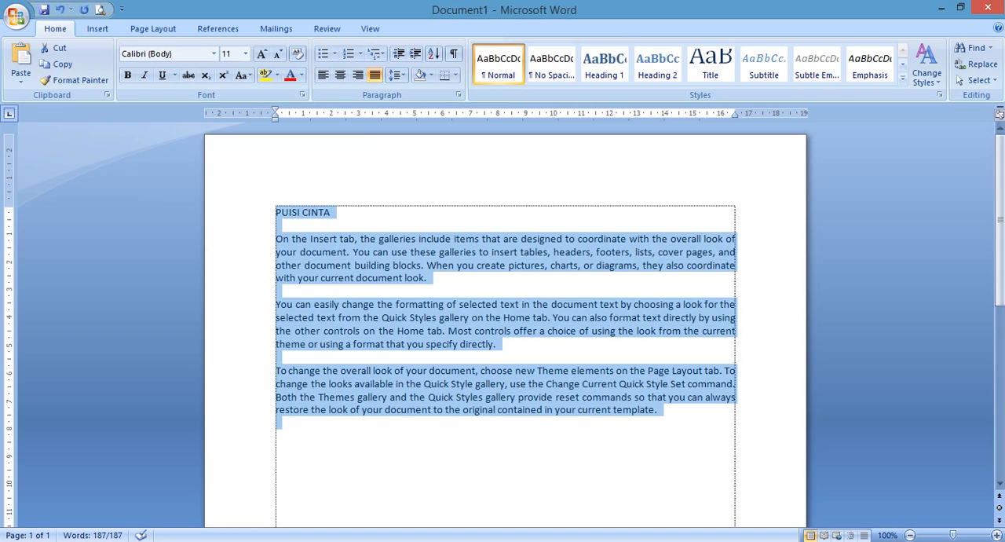
# Step: Launch the Notepad++ v6.8.6 installer from the _Master Standard folder in Documents
pyautogui.click(96, 540)
pyautogui.click(33, 27)
pyautogui.doubleClick(31, 24)
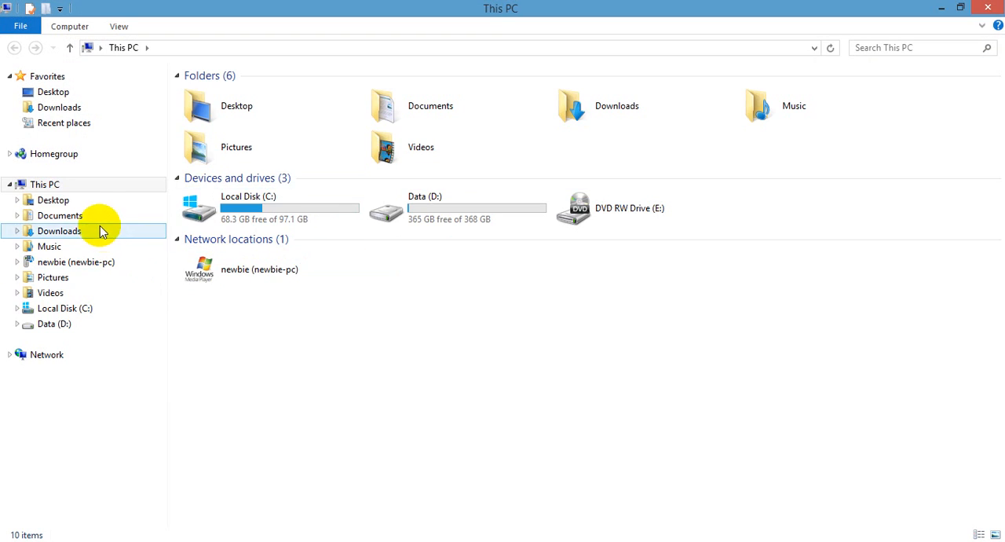
pyautogui.click(47, 215)
pyautogui.click(246, 118)
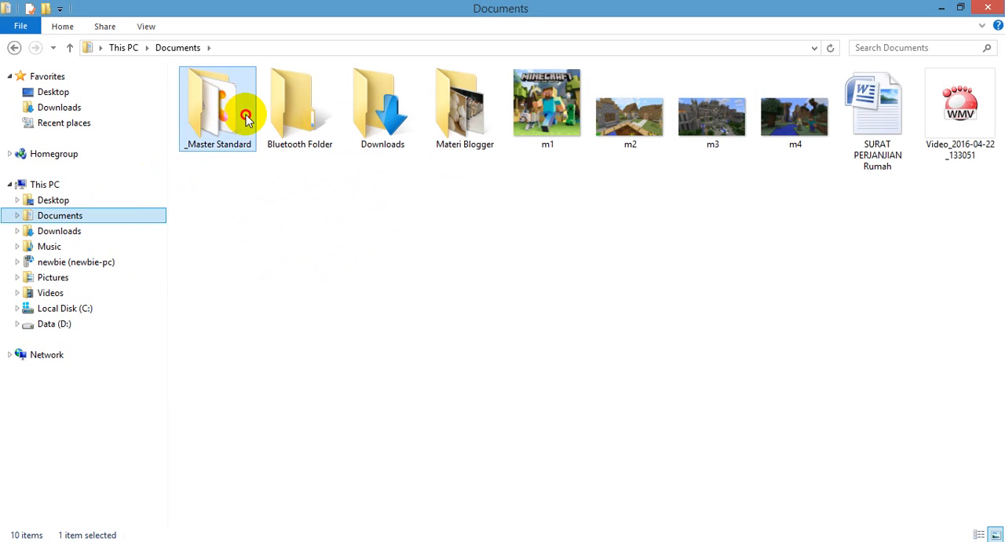
pyautogui.doubleClick(246, 118)
pyautogui.click(239, 357)
pyautogui.doubleClick(240, 357)
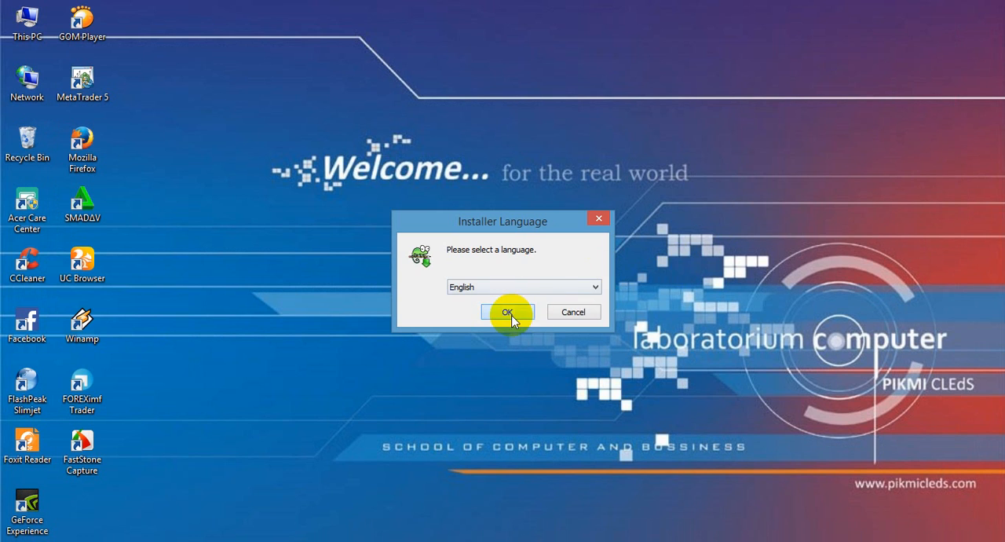
# Step: Choose English as the installer language and go through the Notepad++ v6.8.6 setup pages
pyautogui.click(508, 312)
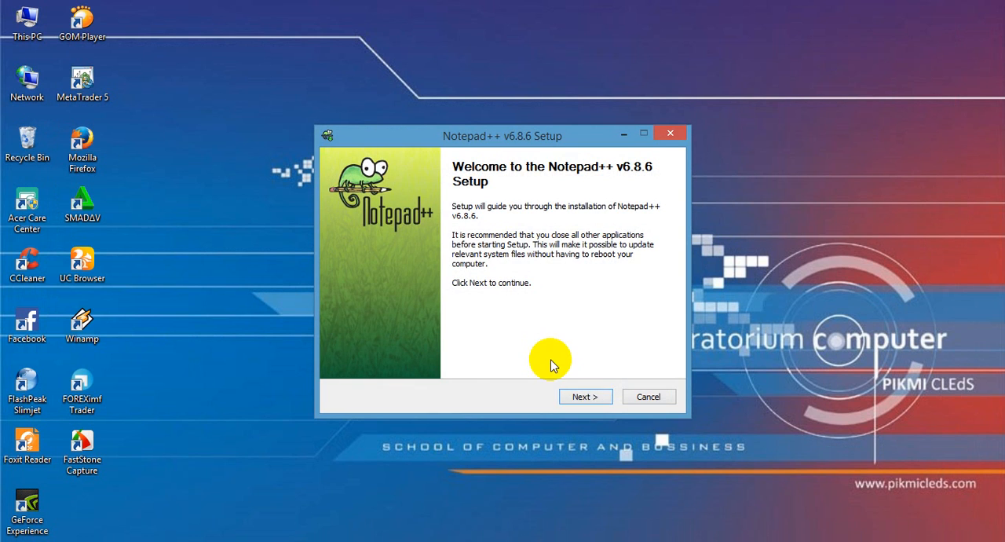
pyautogui.click(600, 397)
pyautogui.click(603, 397)
pyautogui.click(604, 397)
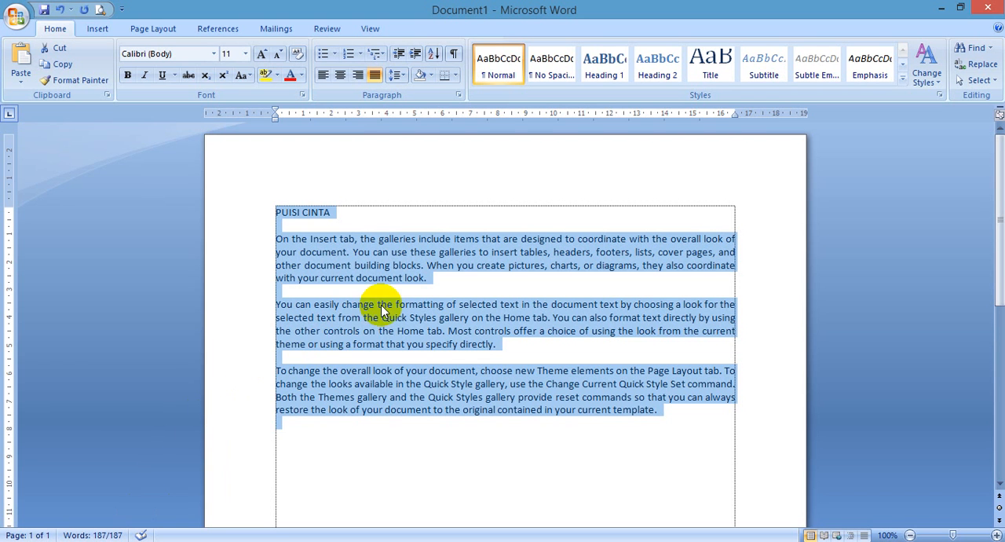
# Step: Select the whole Word document's text, and describe Ctrl + A as "Menyeleksi Semua" in the Notepad++ shortcut list
pyautogui.click(366, 286)
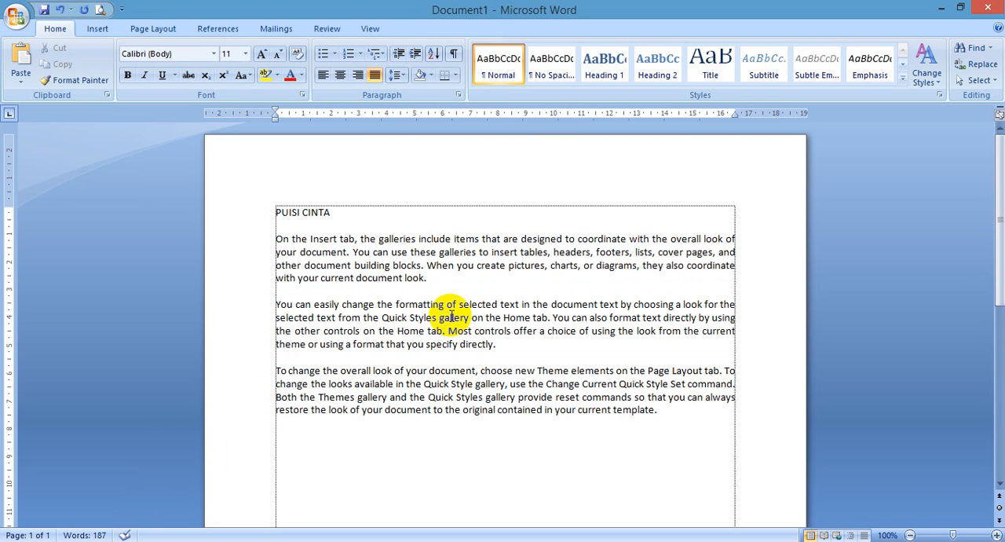
pyautogui.hotkey('ctrl', 'a')
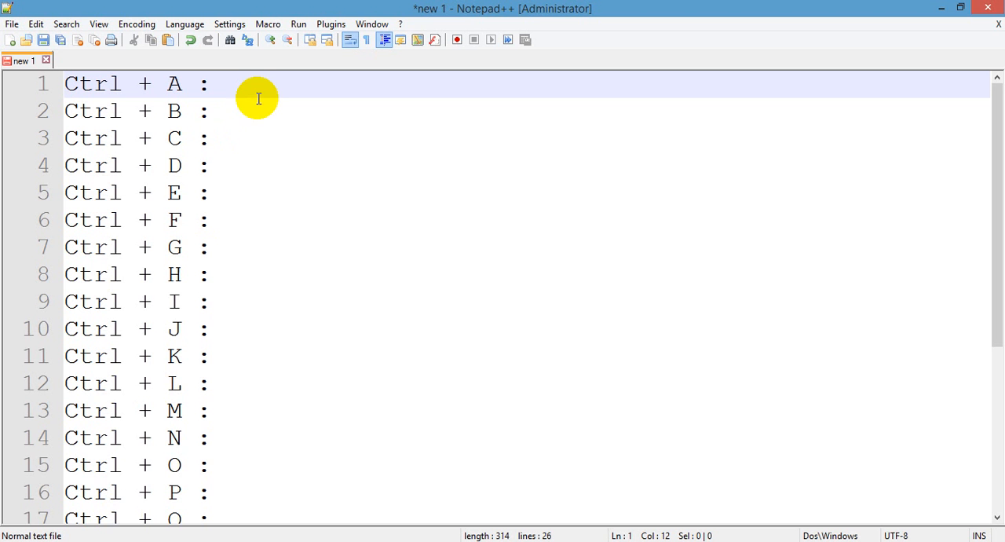
pyautogui.write('Menyeleksi Semua')
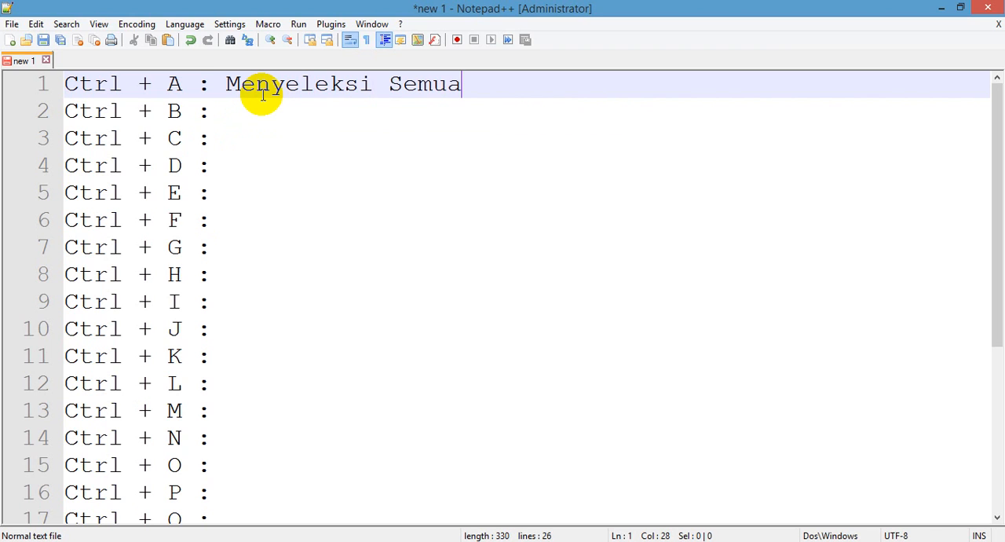
pyautogui.press('Down')
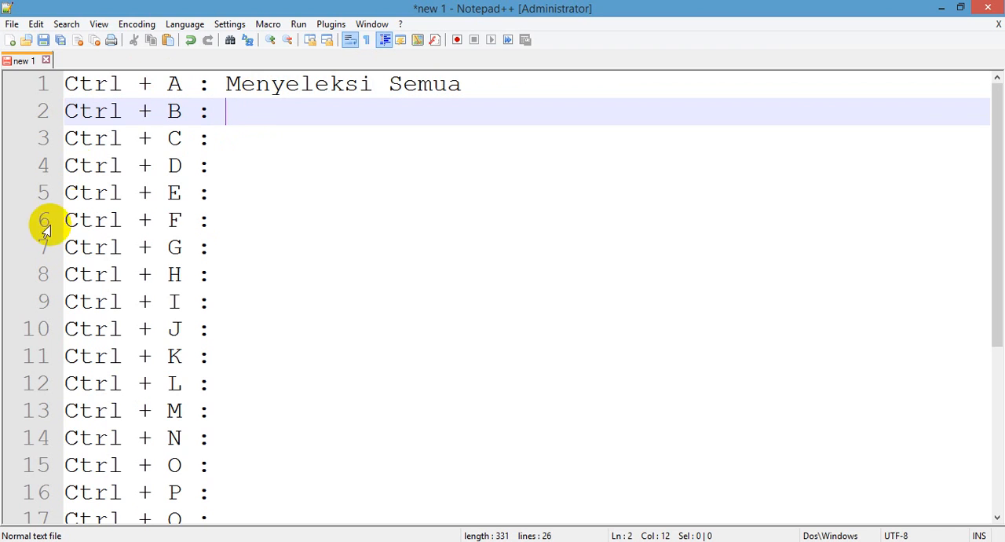
# Step: Switch to Word, make the title PUISI CINTA bold and enlarge it to 20 pt
pyautogui.click(86, 541)
pyautogui.click(348, 218)
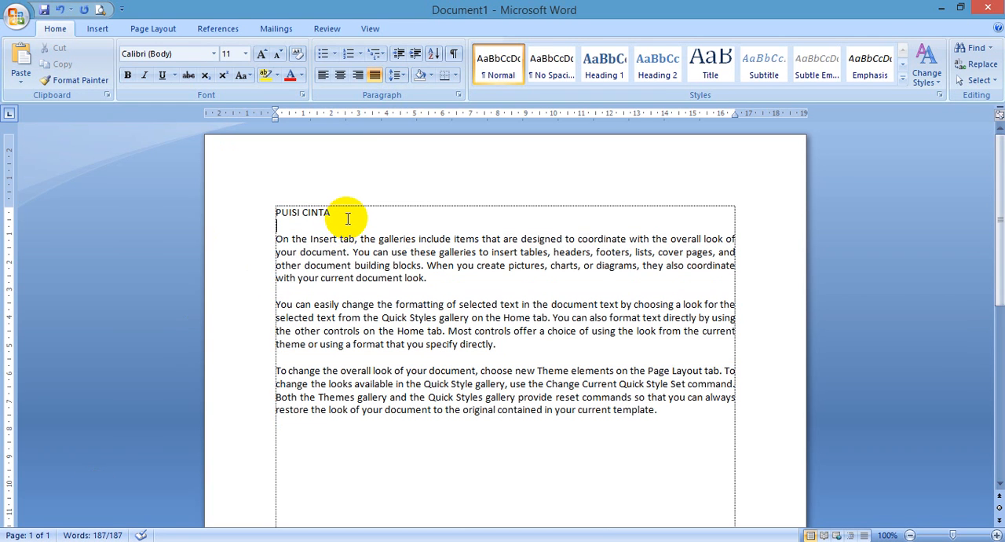
pyautogui.moveTo(348, 218); pyautogui.dragTo(275, 212)
pyautogui.hotkey('ctrl', 'b')
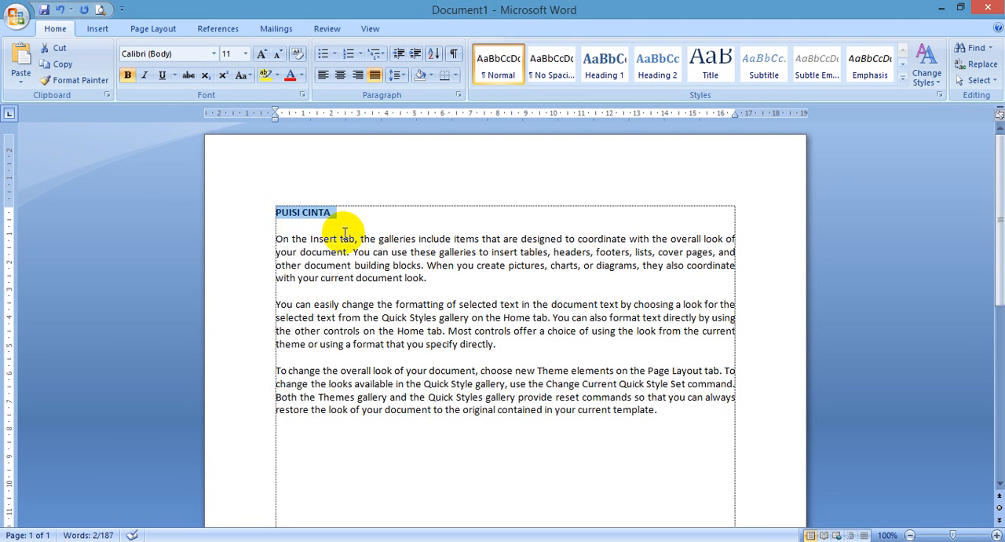
pyautogui.hotkey('ctrl', 'shift', '.')
pyautogui.hotkey('ctrl', 'shift', '.')
pyautogui.hotkey('ctrl', 'shift', '.')
pyautogui.hotkey('ctrl', 'shift', '.')
pyautogui.hotkey('ctrl', 'shift', '.')
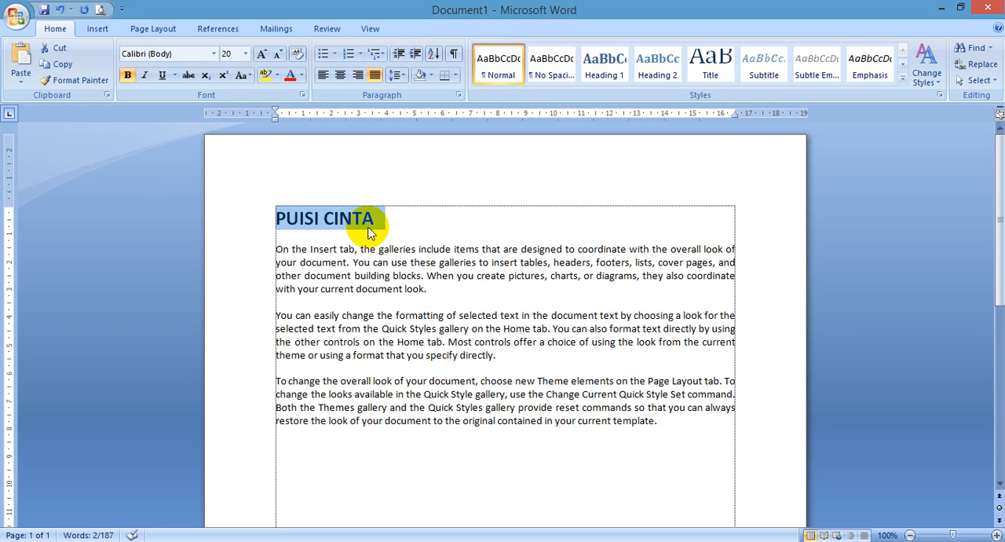
# Step: Turn bold off and on again for the title PUISI CINTA
pyautogui.click(368, 227)
pyautogui.moveTo(378, 213); pyautogui.dragTo(273, 216)
pyautogui.hotkey('ctrl', 'b')
pyautogui.hotkey('ctrl', 'b')
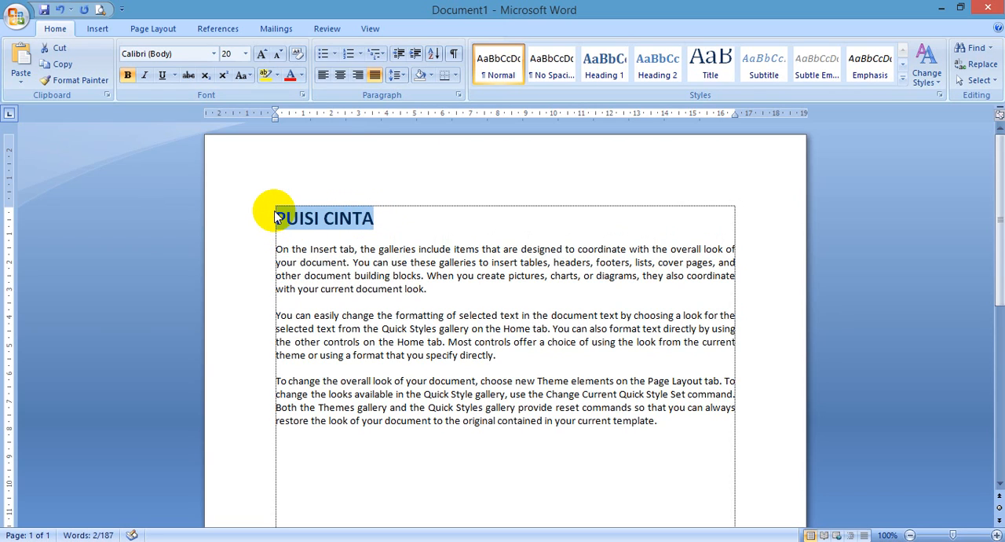
pyautogui.click(306, 263)
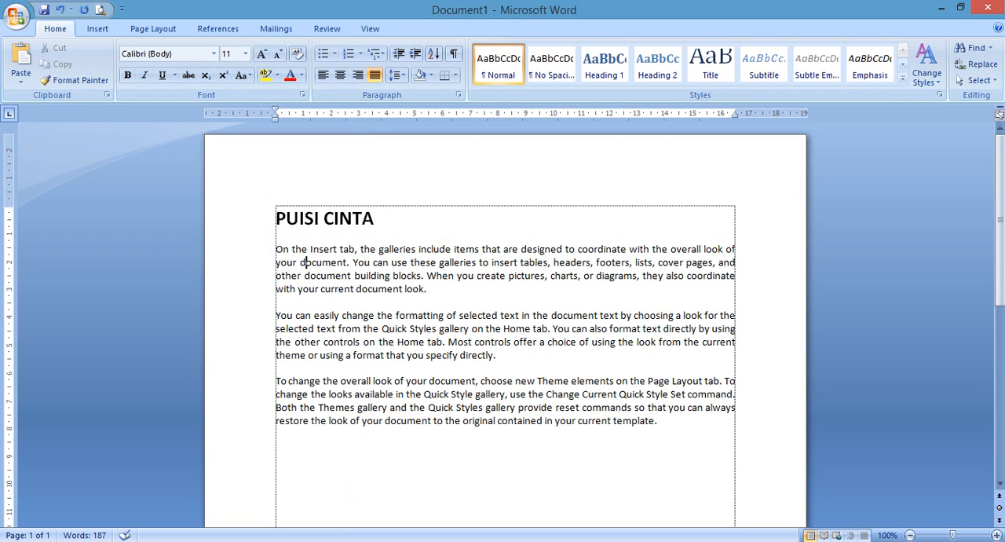
# Step: Switch to Notepad++ and begin entering the description for Ctrl + B in the shortcut list
pyautogui.rightClick(114, 541)
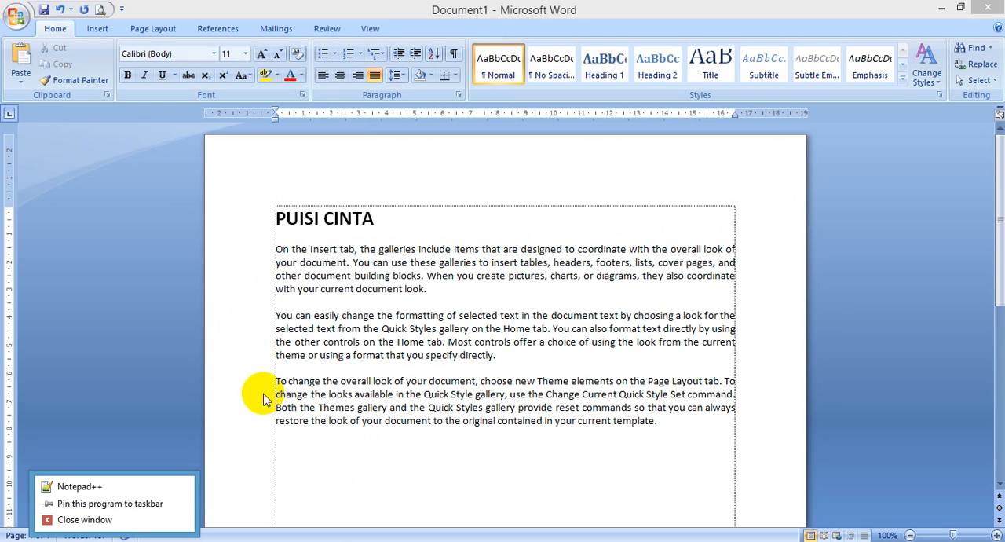
pyautogui.click(114, 541)
pyautogui.click(114, 541)
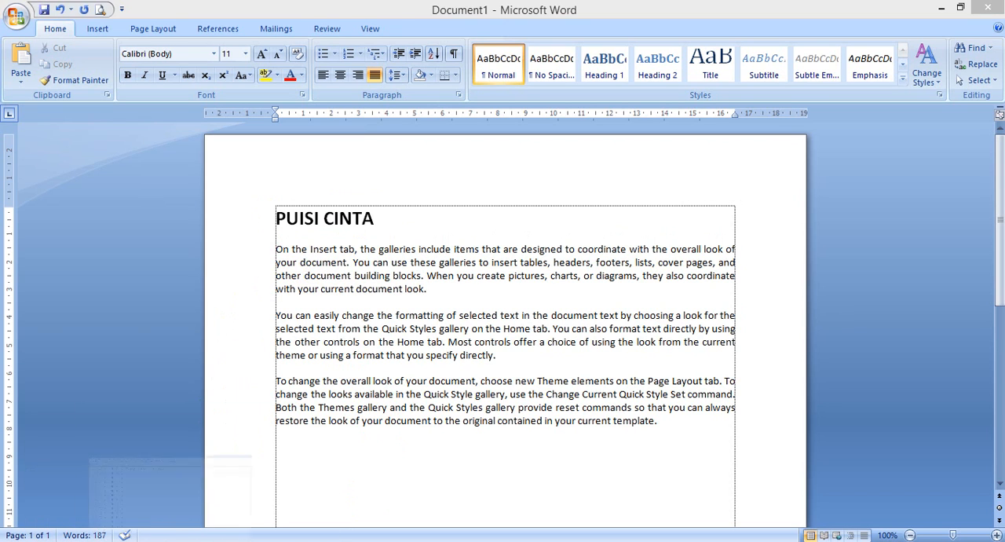
pyautogui.write('Men')
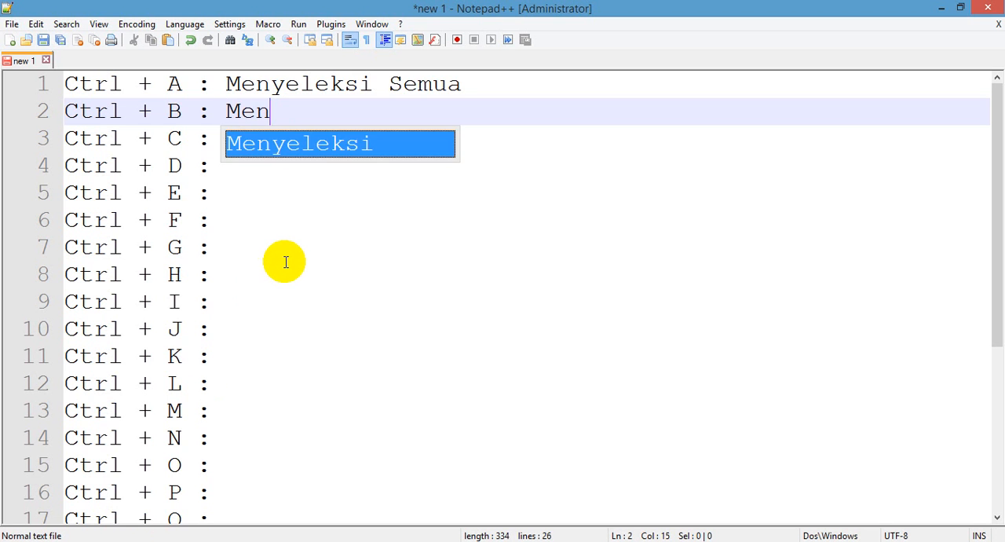
pyautogui.press('BackSpace')
pyautogui.press('BackSpace')
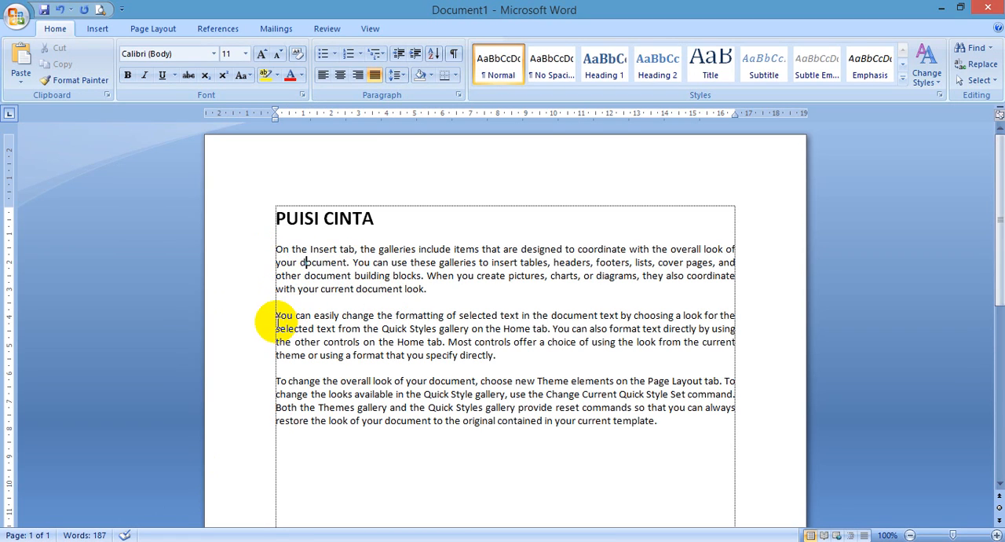
# Step: In Word, copy the second body paragraph and paste it below the last paragraph, with a blank line between them
pyautogui.moveTo(267, 318); pyautogui.dragTo(505, 360)
pyautogui.hotkey('ctrl', 'c')
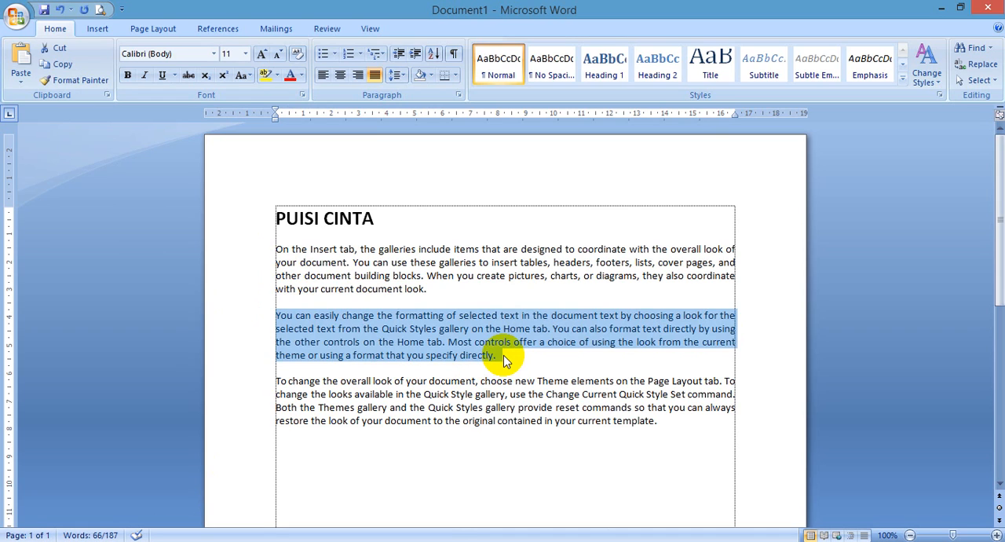
pyautogui.click(505, 360)
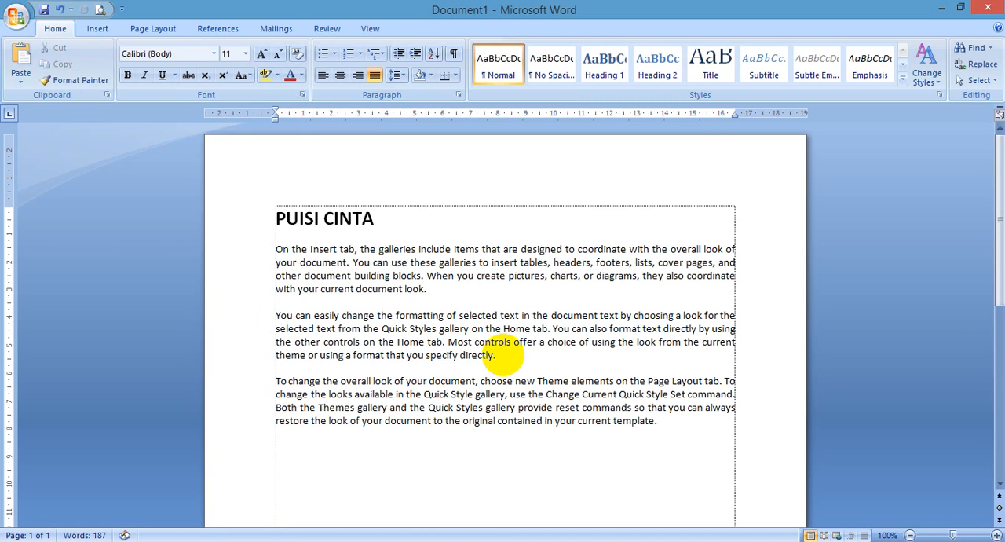
pyautogui.hotkey('ctrl', 'v')
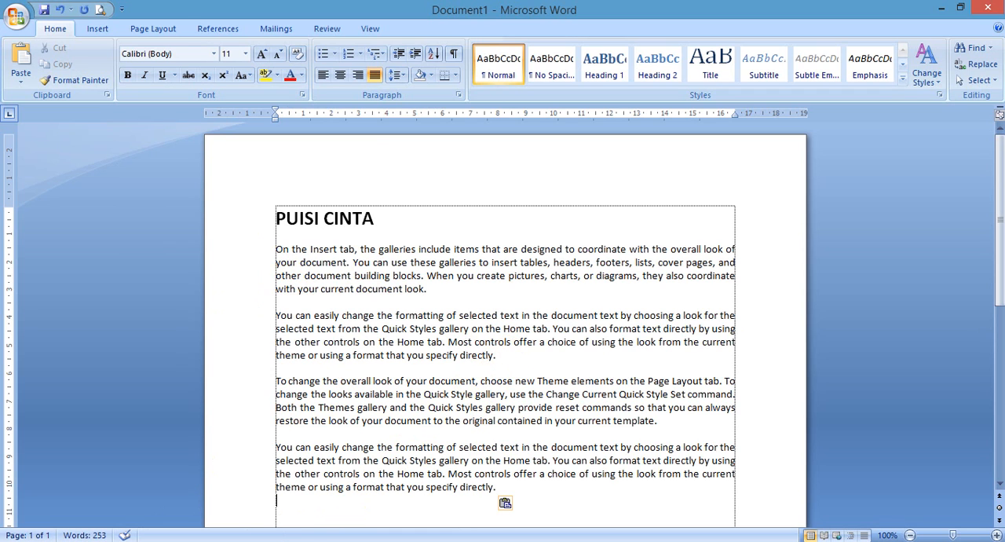
# Step: Switch to Notepad++, describe Ctrl + C as Copy and change the Ctrl + A description to All
pyautogui.hotkey('alt', 'Tab')
pyautogui.press('Down')
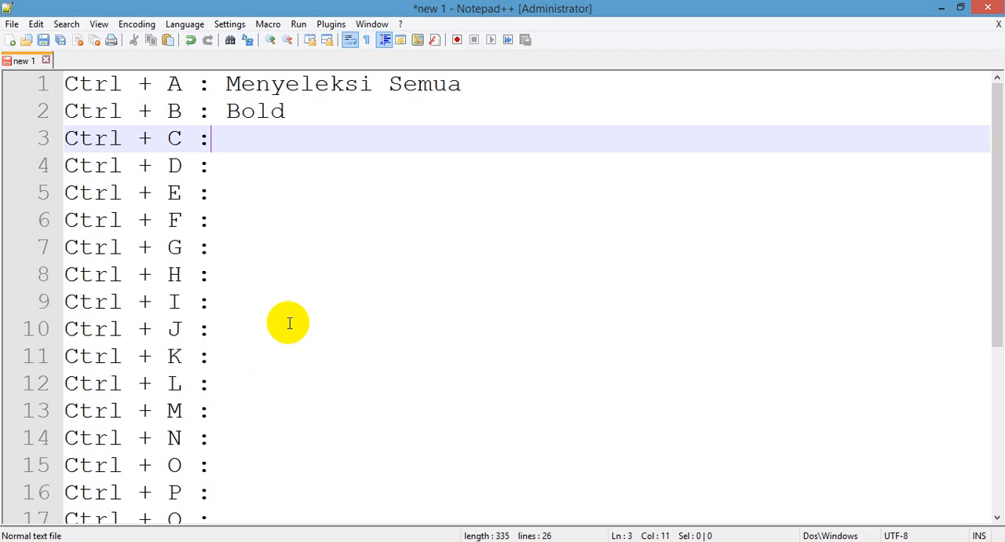
pyautogui.write('Copy')
pyautogui.press('Up')
pyautogui.press('Up')
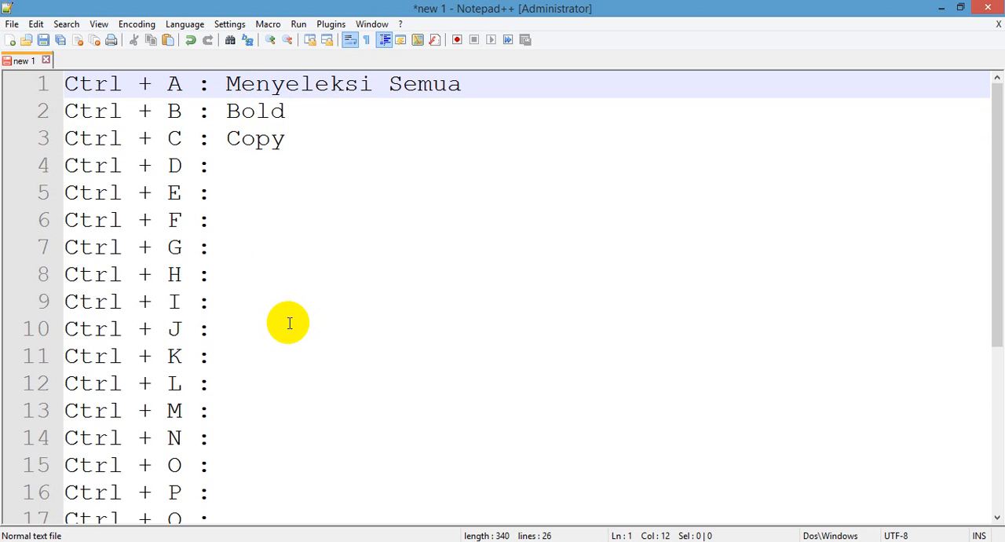
pyautogui.hotkey('shift', 'End')
pyautogui.write('Al')
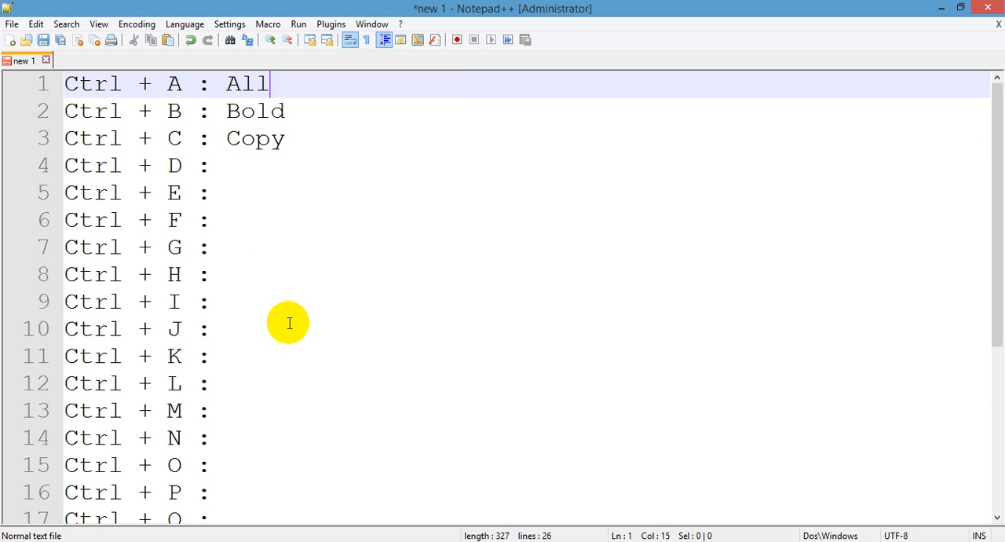
pyautogui.press('Down')
pyautogui.press('Down')
pyautogui.press('Down')
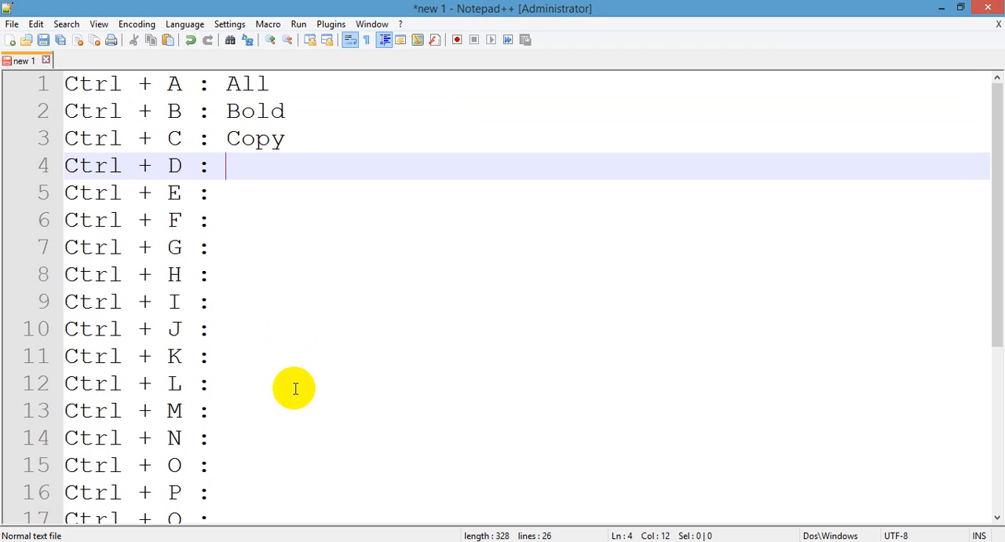
# Step: Switch to Word, open the Font dialog for the body text and close it without changes
pyautogui.click(193, 541)
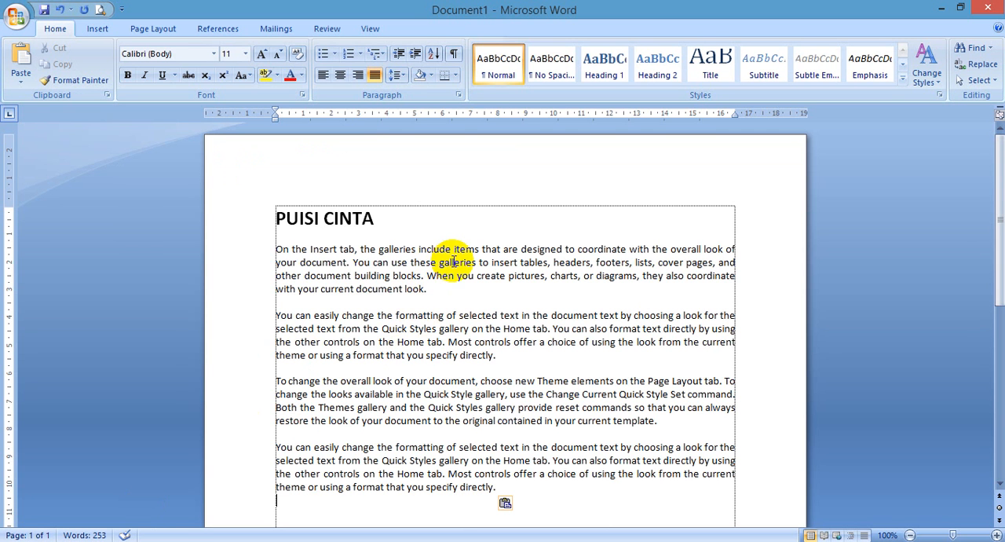
pyautogui.click(454, 290)
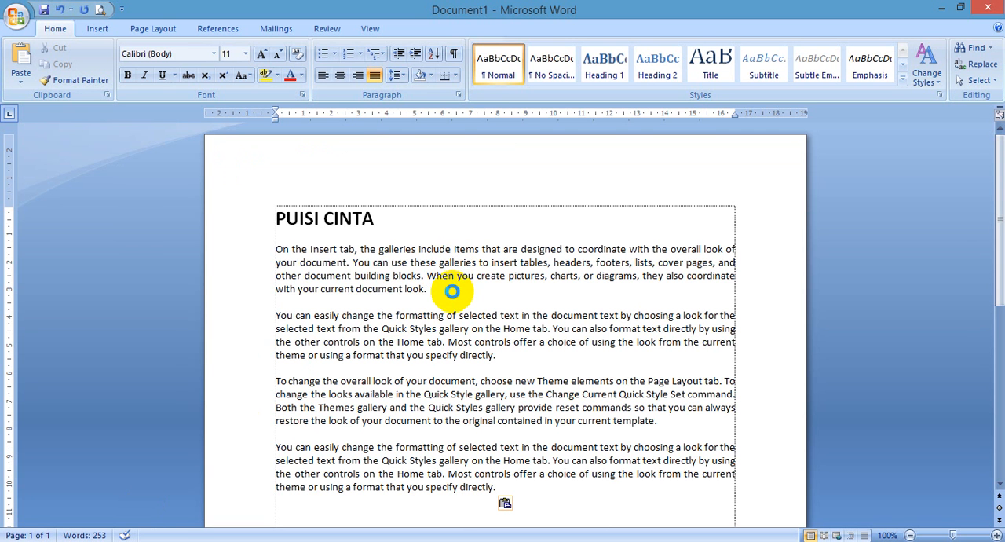
pyautogui.hotkey('ctrl', 'd')
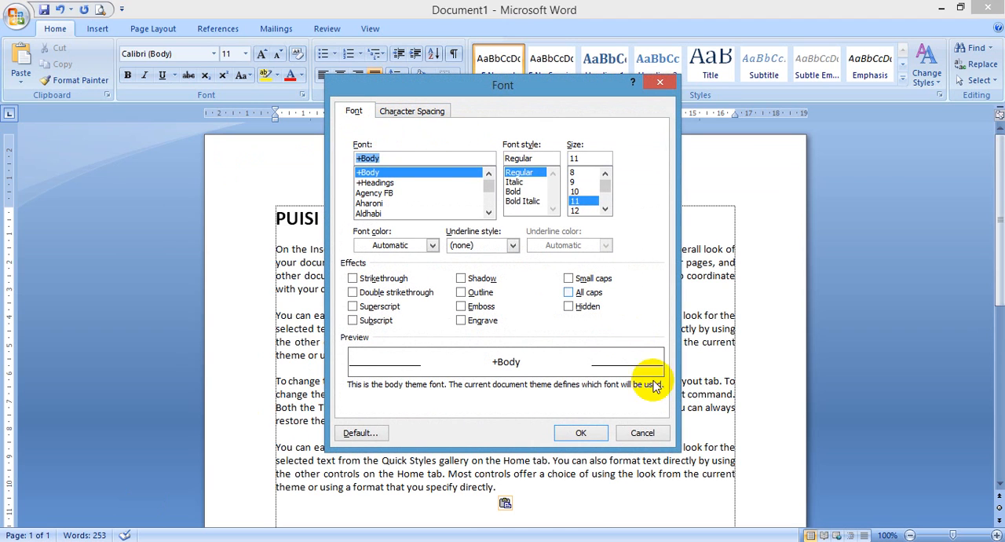
pyautogui.click(642, 433)
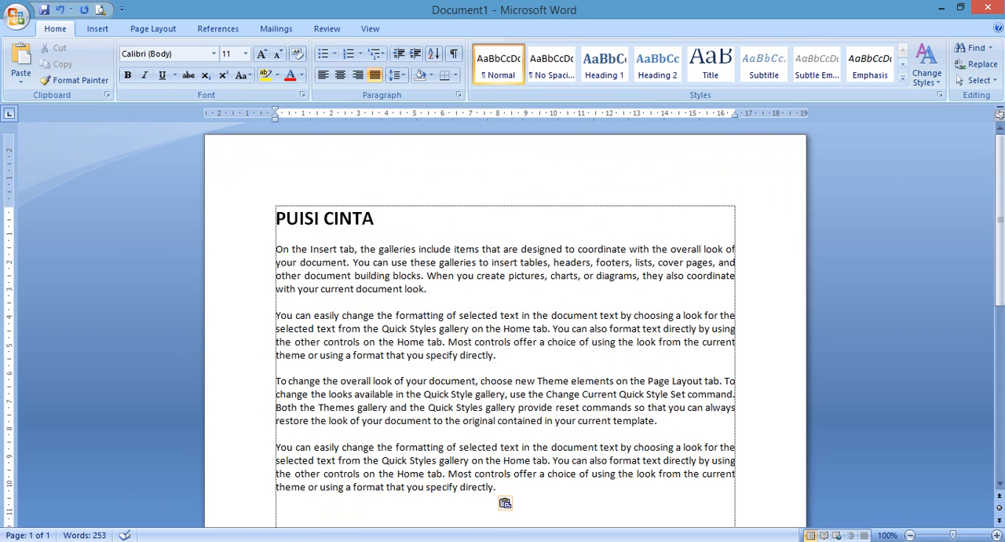
# Step: Switch to Notepad++ and describe Ctrl + D as Font, Ctrl + E as Center and Ctrl + F as Find
pyautogui.hotkey('alt', 'Tab')
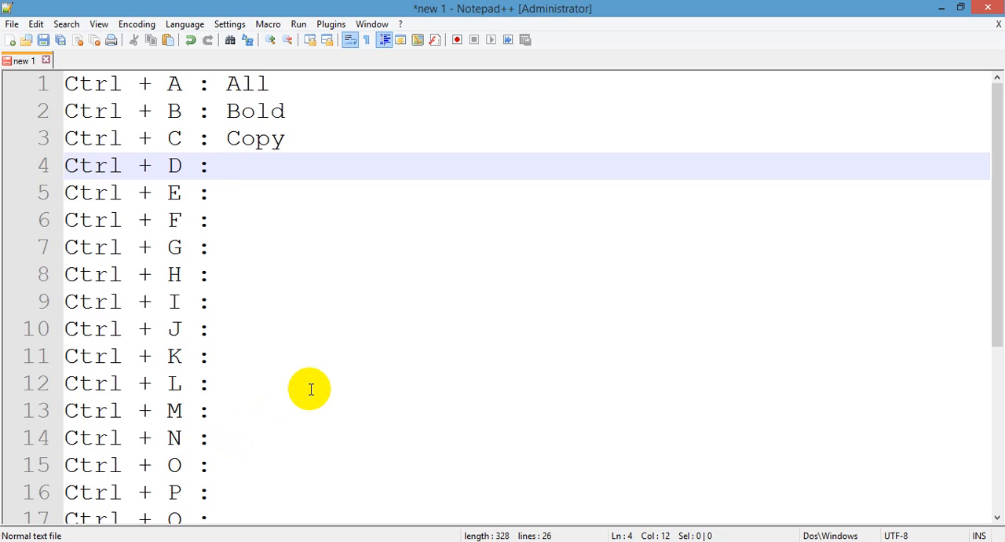
pyautogui.write('ont')
pyautogui.press('Down')
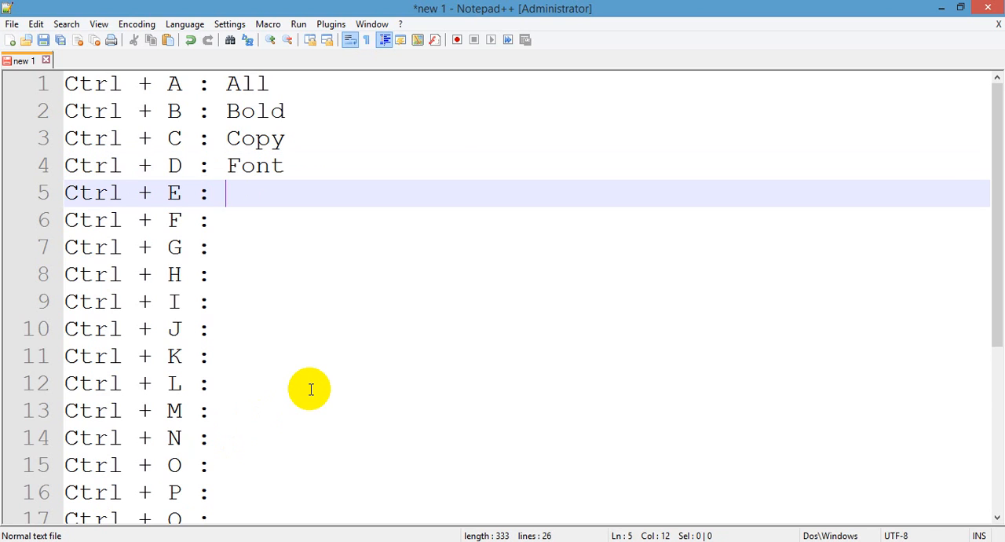
pyautogui.write('Center')
pyautogui.press('Down')
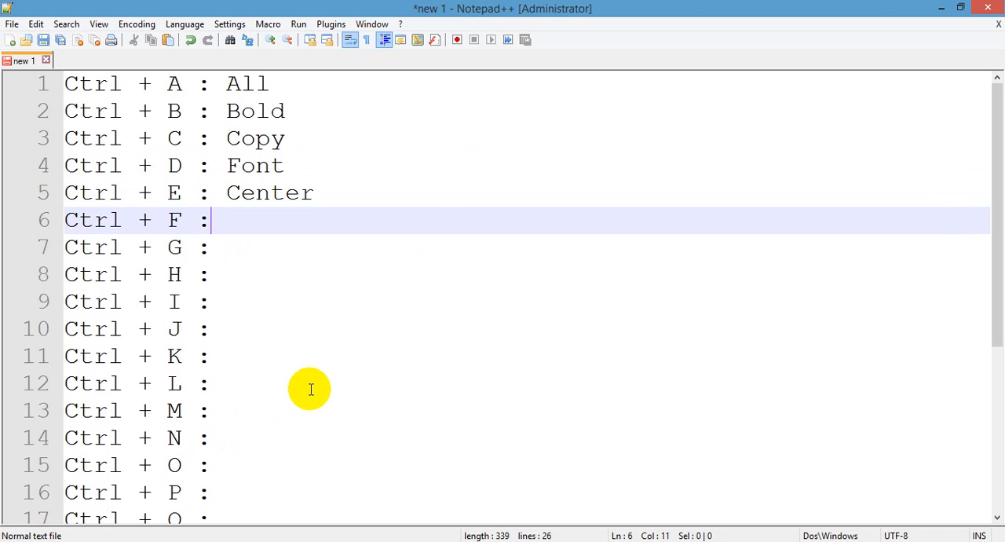
pyautogui.write('Find')
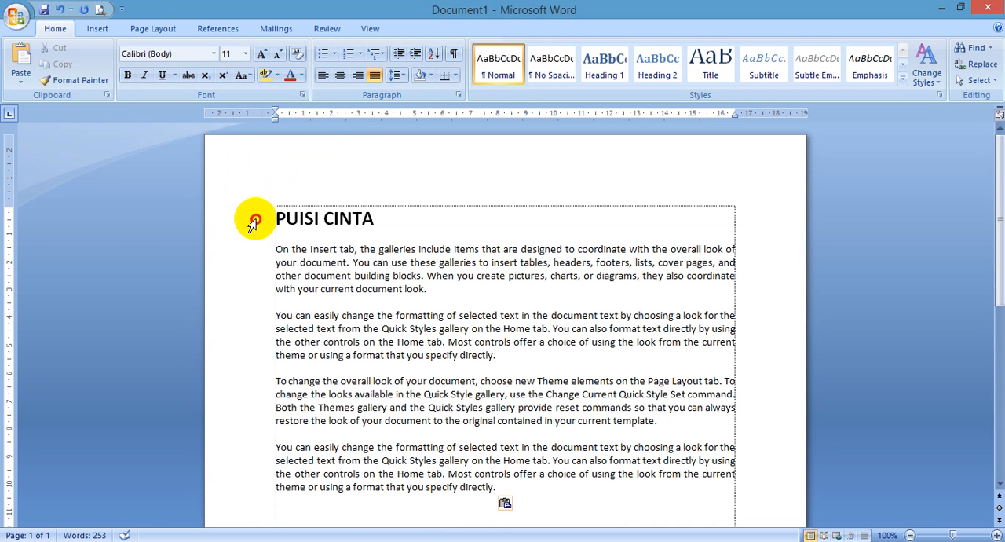
# Step: Switch to Word and center the title PUISI CINTA
pyautogui.click(252, 222)
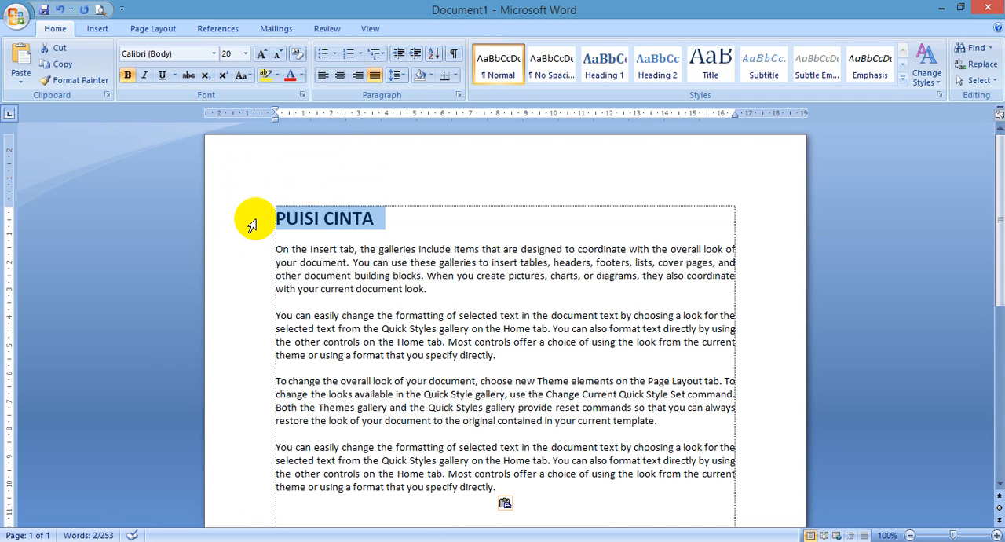
pyautogui.hotkey('ctrl', 'e')
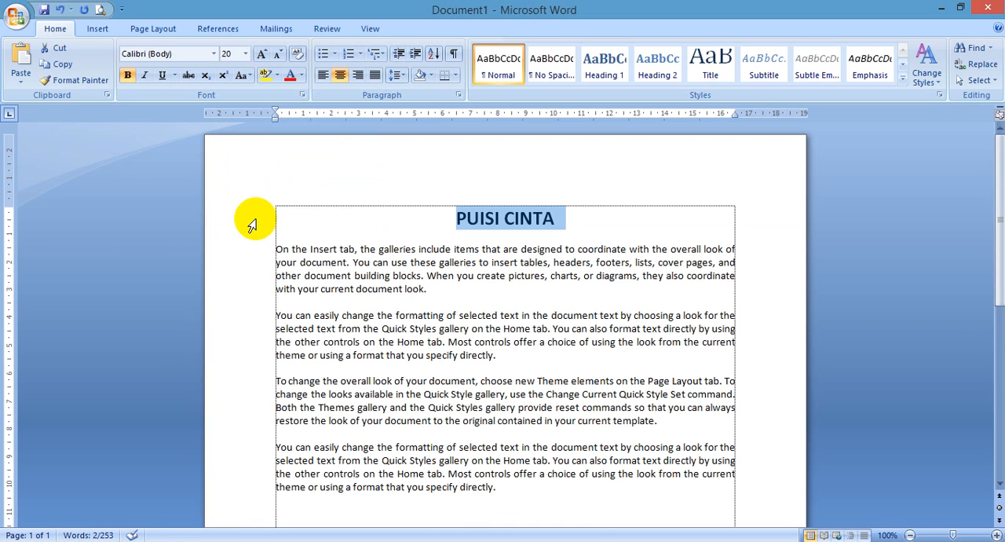
# Step: Search the selected title for "document", decline searching the rest of the text and close Find and Replace
pyautogui.hotkey('ctrl', 'f')
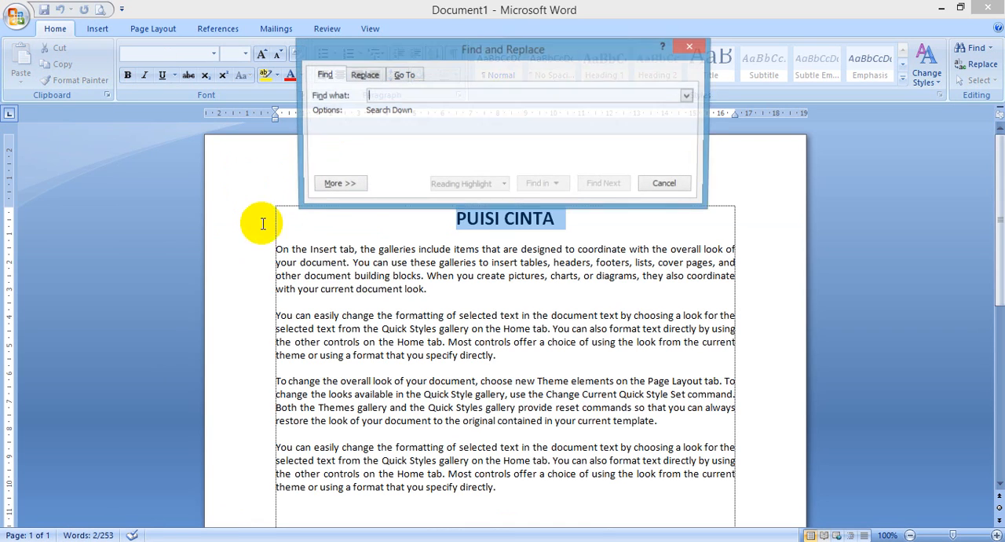
pyautogui.write('document')
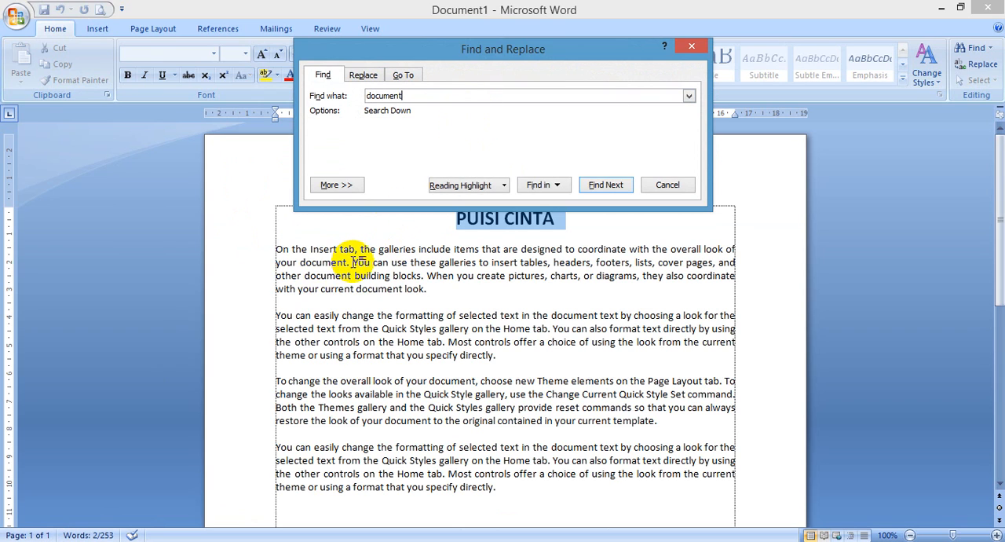
pyautogui.click(596, 187)
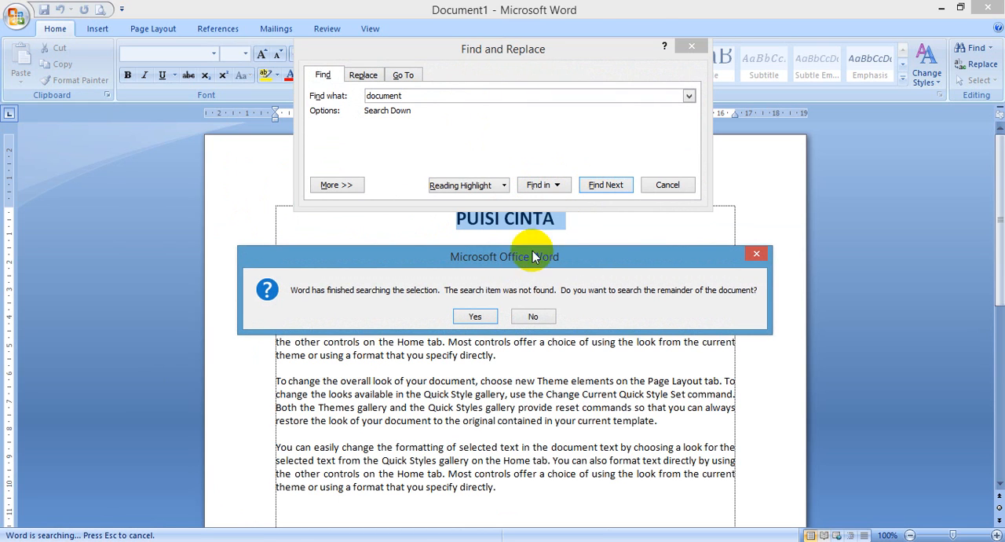
pyautogui.click(528, 316)
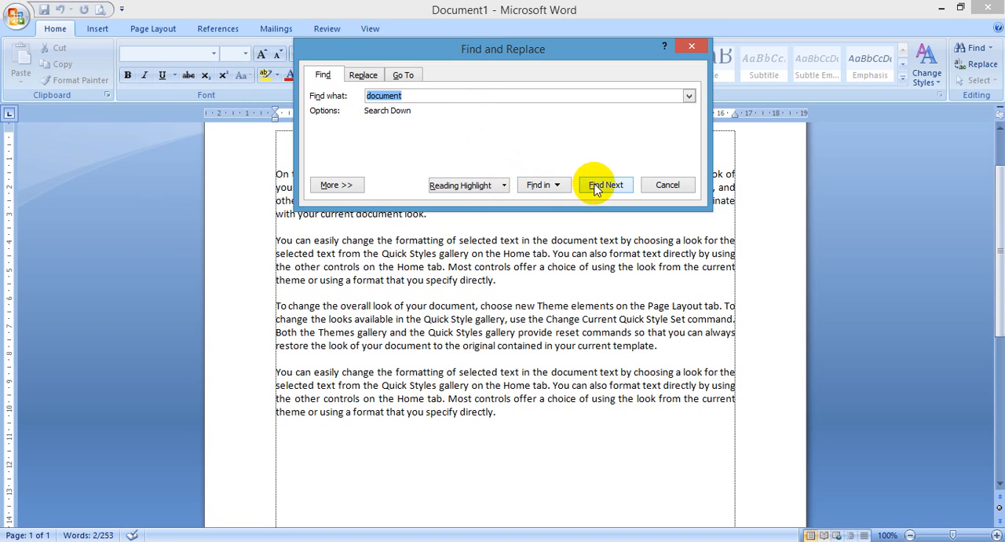
pyautogui.moveTo(466, 47); pyautogui.dragTo(594, 233)
pyautogui.click(786, 370)
pyautogui.click(349, 148)
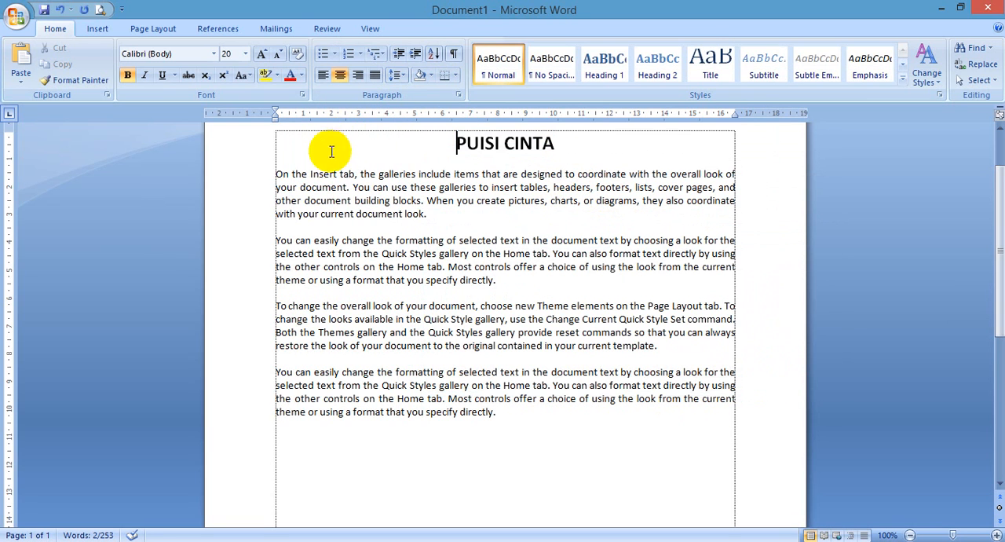
# Step: Search for "document" from the start of the first body paragraph, stepping through three matches
pyautogui.click(275, 168)
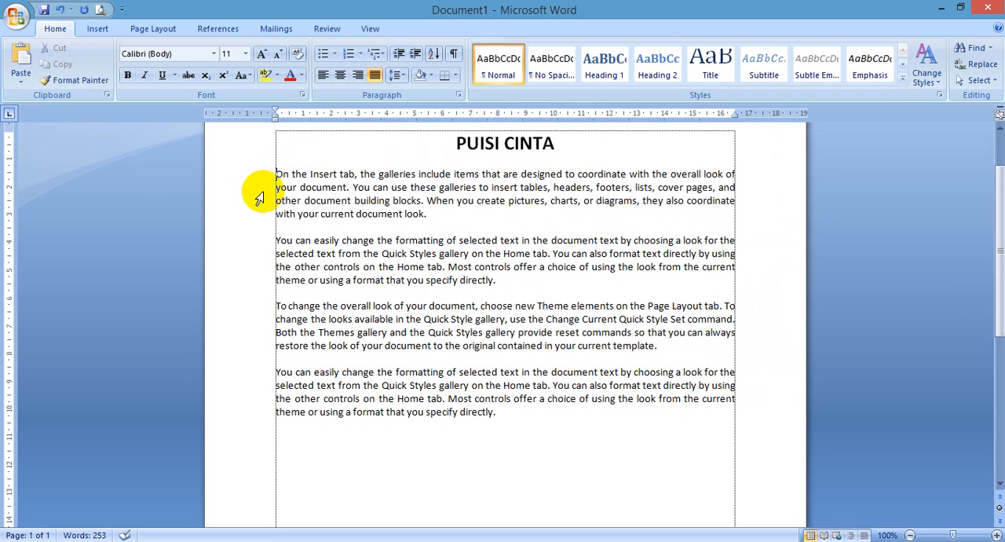
pyautogui.hotkey('ctrl', 'f')
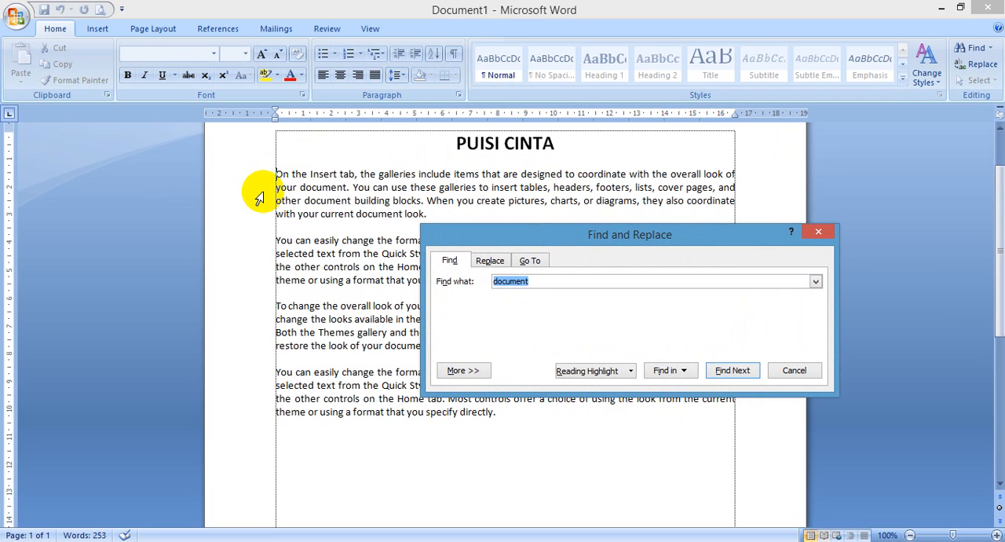
pyautogui.press('Return')
pyautogui.press('Return')
pyautogui.press('Return')
pyautogui.press('Return')
pyautogui.press('Return')
pyautogui.press('Return')
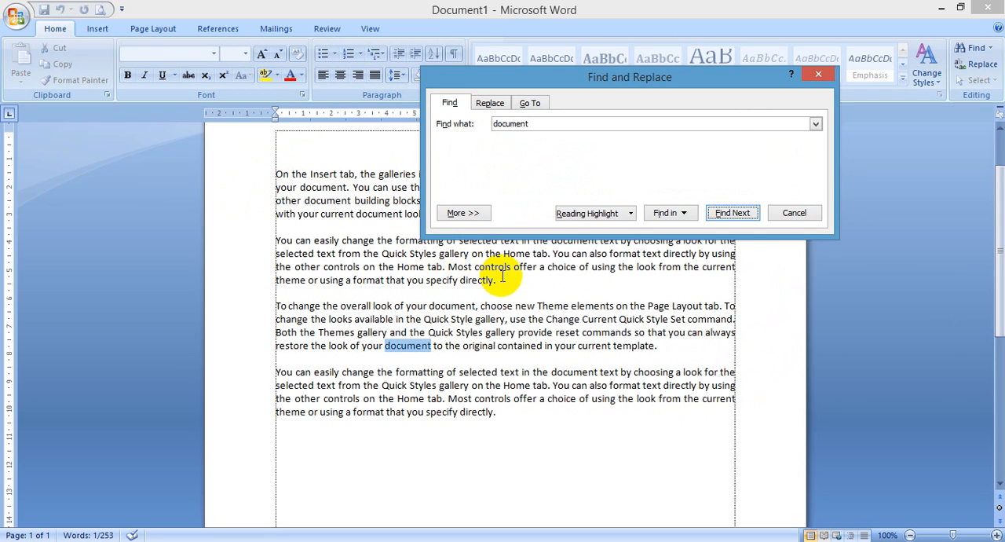
# Step: Switch to Notepad++ and describe Ctrl + G as Go To
pyautogui.click(114, 541)
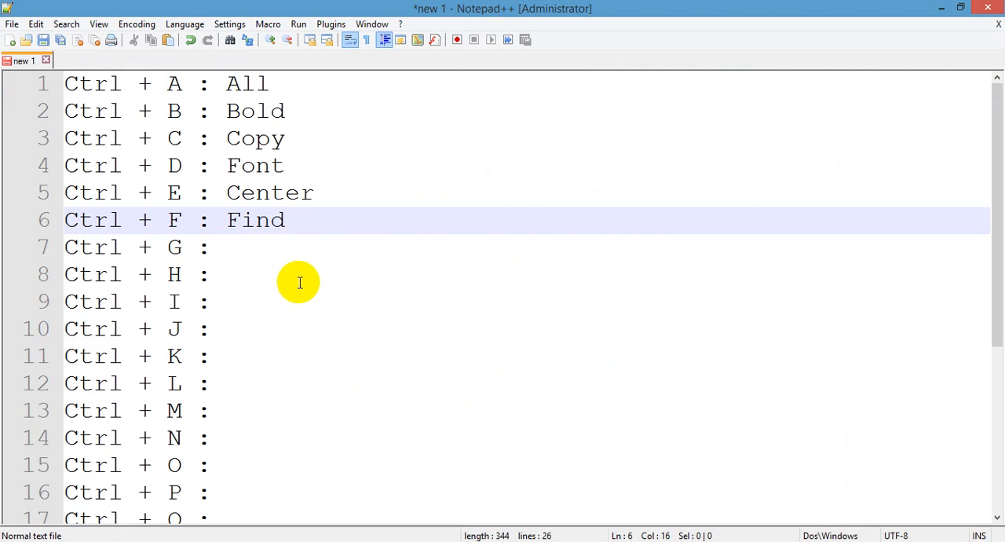
pyautogui.press('Down')
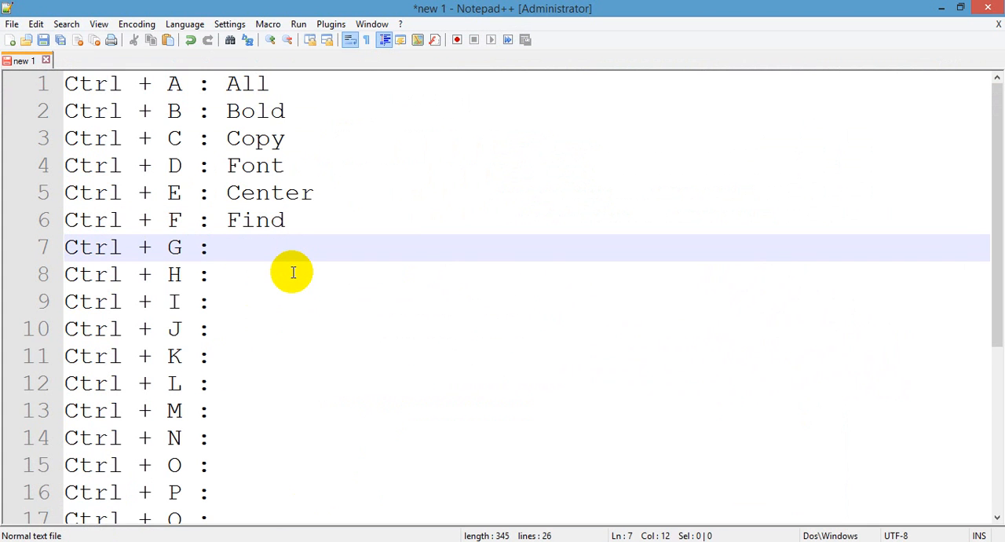
pyautogui.write('Go To')
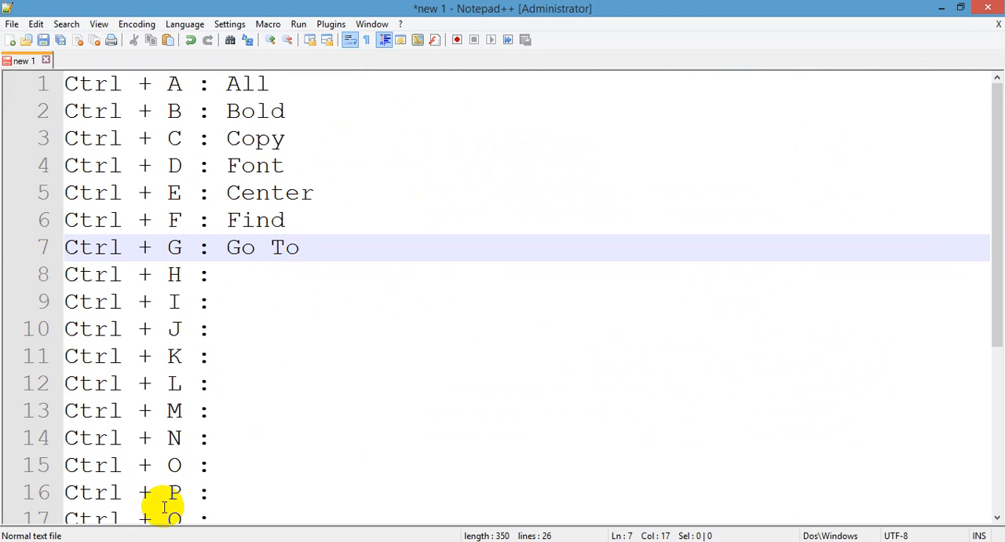
# Step: Switch to Word and close the Find and Replace dialog
pyautogui.click(126, 541)
pyautogui.scroll(-1, 387, 352)
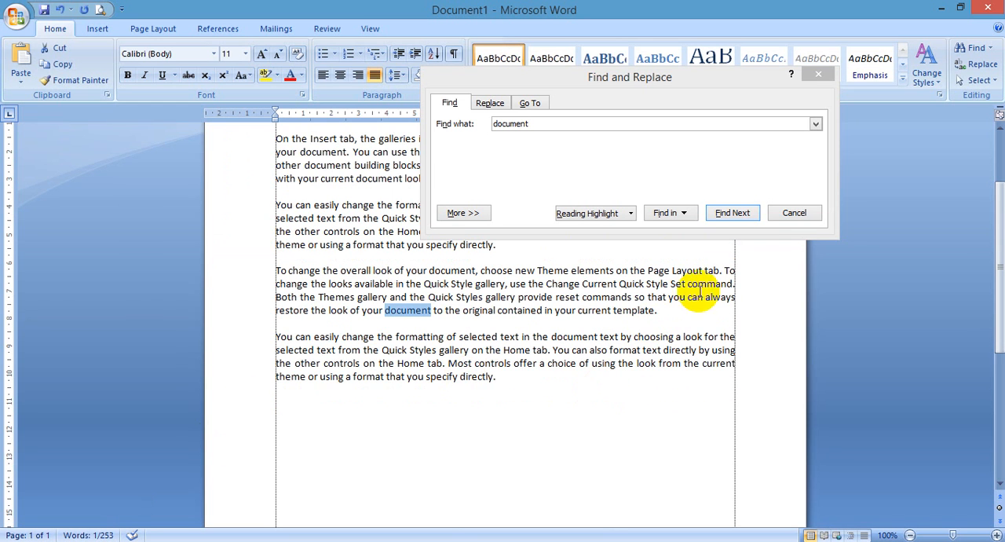
pyautogui.click(783, 214)
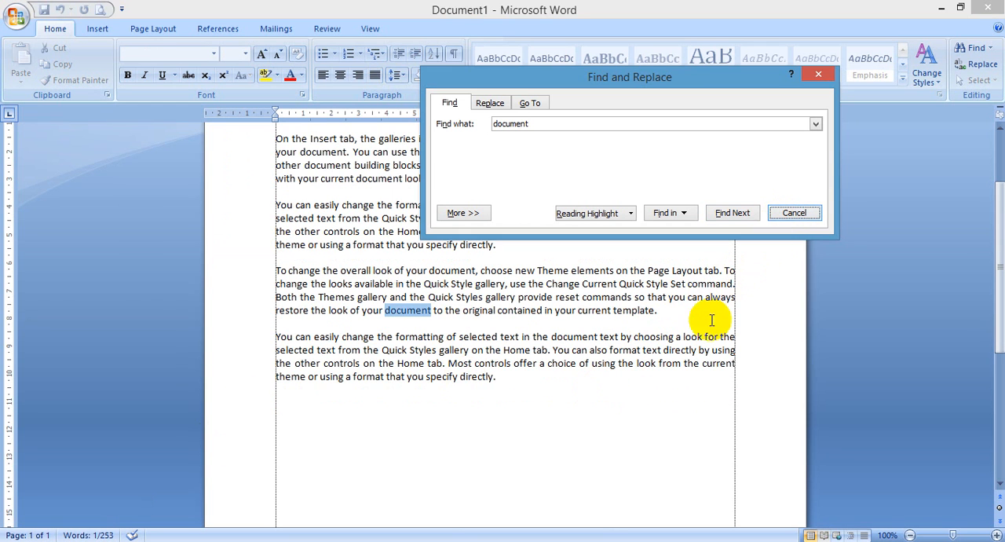
pyautogui.click(790, 213)
# Step: Add two pages after the last paragraph using page breaks, containing the text Ini Halaman 2 and Ini Halaman 3
pyautogui.moveTo(538, 364); pyautogui.dragTo(535, 385)
pyautogui.click(535, 385)
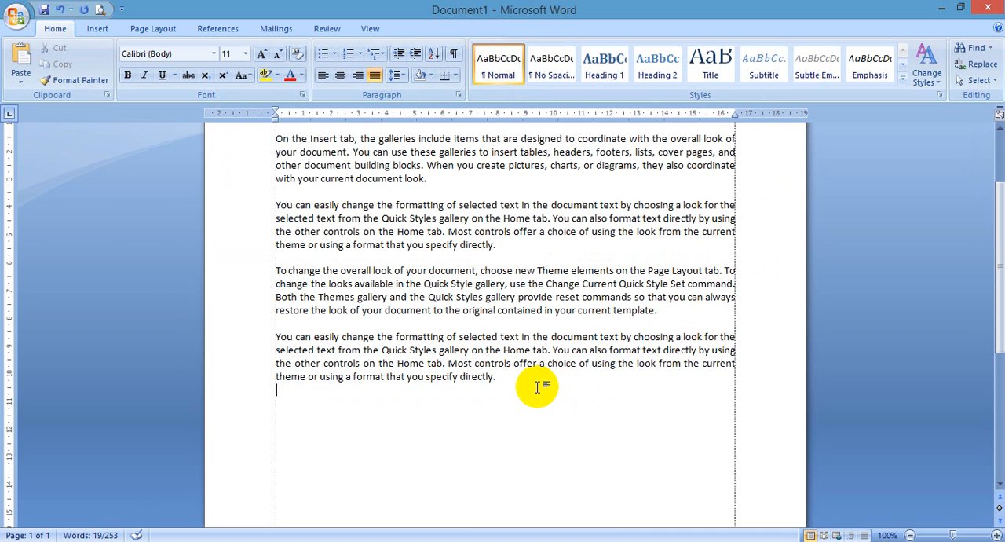
pyautogui.hotkey('ctrl', 'Return')
pyautogui.write('Ini Halaman 2')
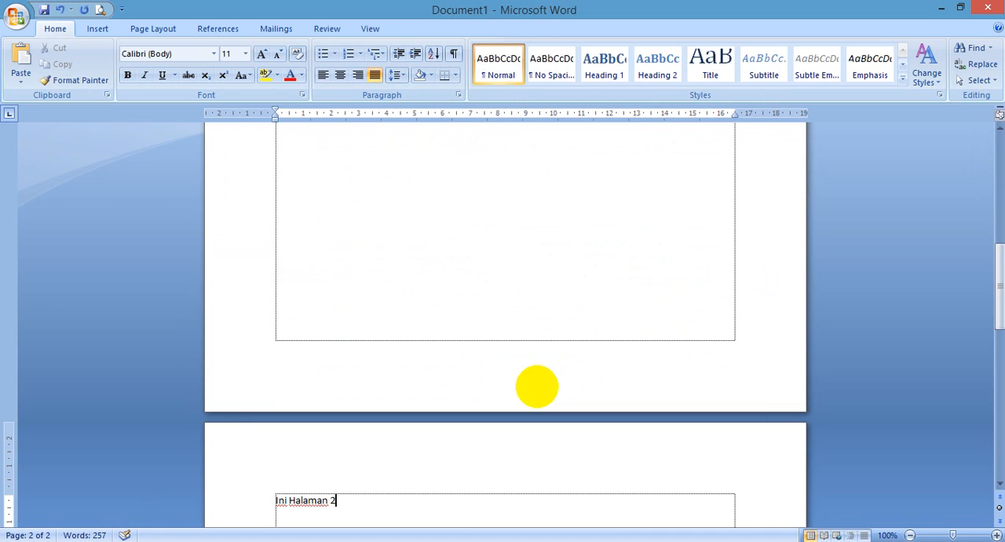
pyautogui.hotkey('ctrl', 'Return')
pyautogui.write('Ini Halam')
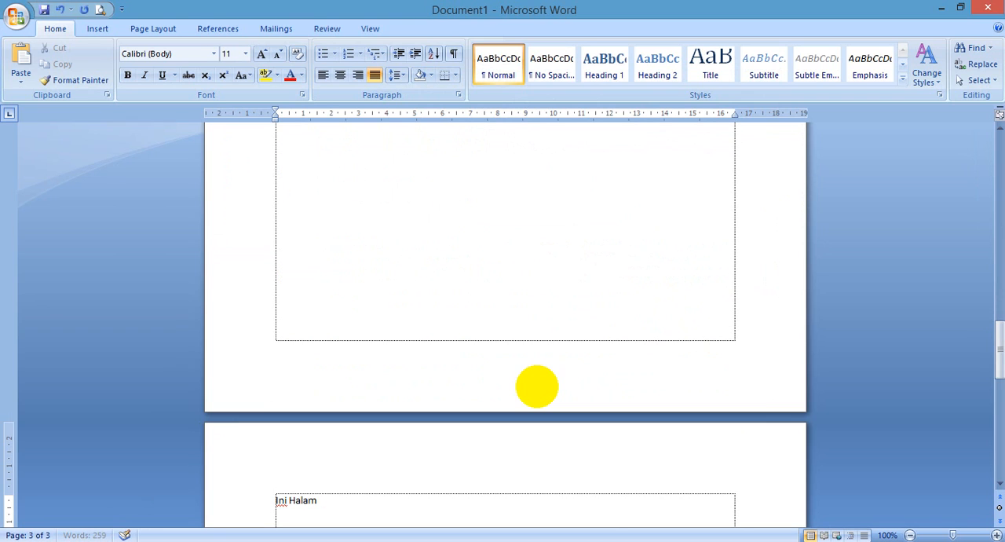
pyautogui.scroll(2, 538, 386)
pyautogui.scroll(-3, 512, 386)
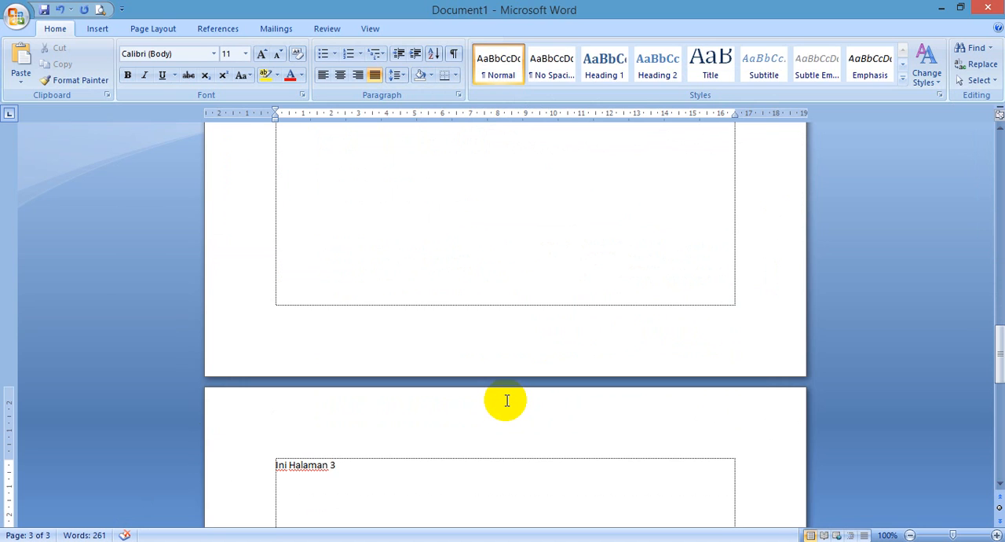
# Step: Go to page 1 with the Go To command and close its dialog
pyautogui.hotkey('ctrl', 'g')
pyautogui.write('1')
pyautogui.press('Return')
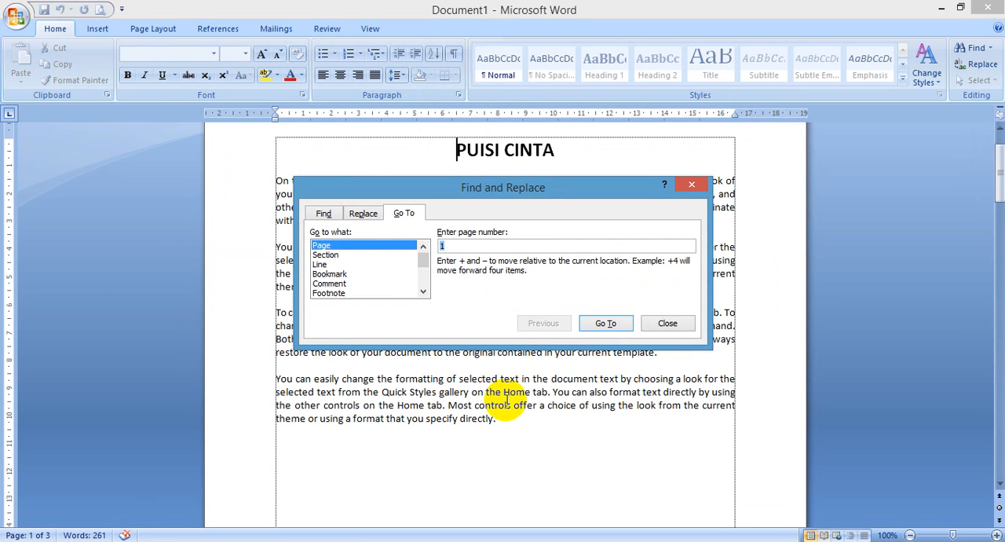
pyautogui.press('Escape')
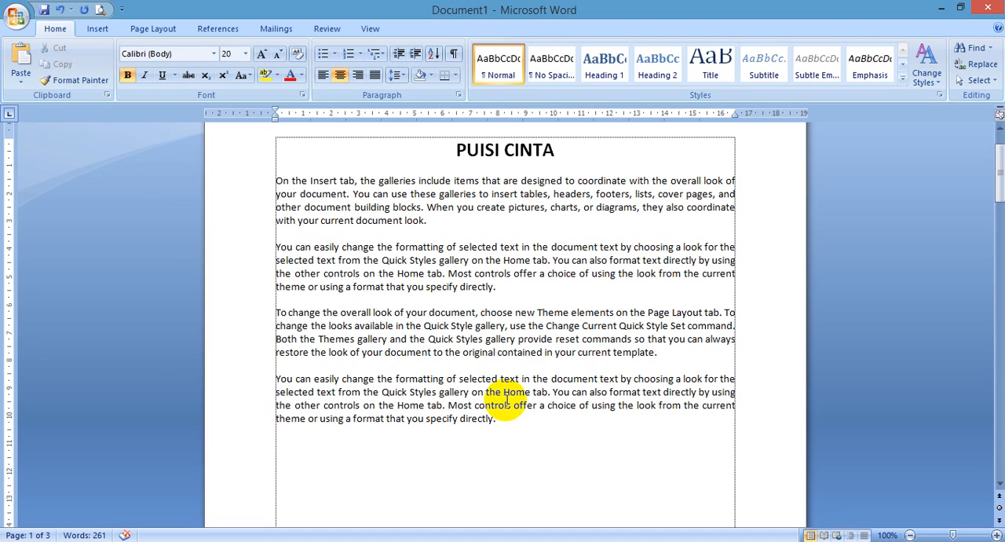
# Step: Open the Replace dialog in Word and describe Ctrl + H as Replace in the Notepad++ list
pyautogui.click(146, 541)
pyautogui.press('Down')
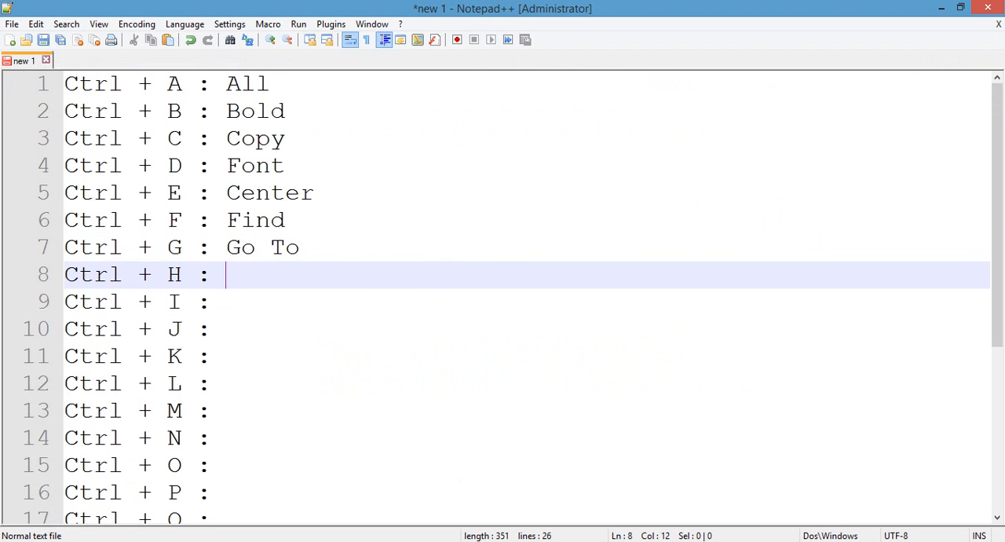
pyautogui.click(146, 541)
pyautogui.click(315, 199)
pyautogui.hotkey('ctrl', 'h')
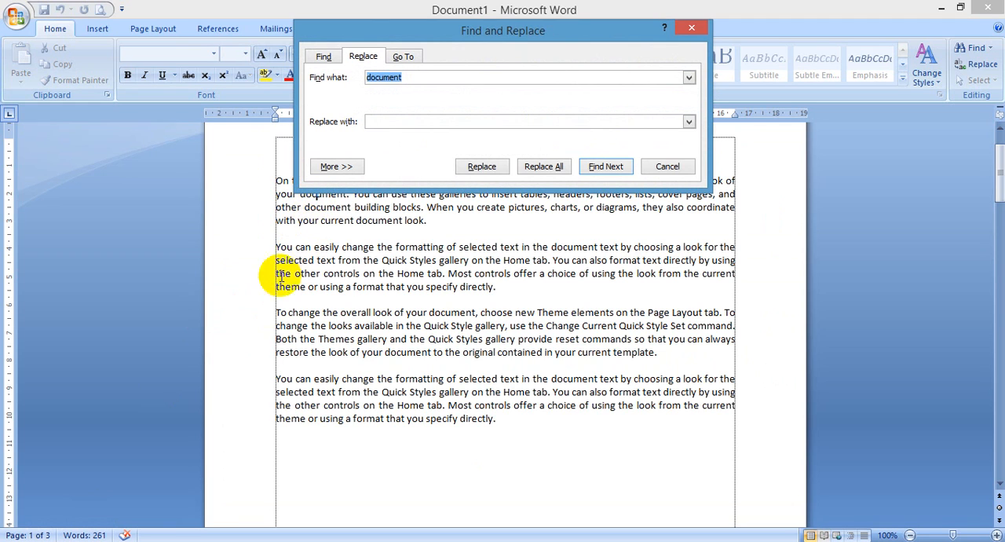
pyautogui.click(110, 541)
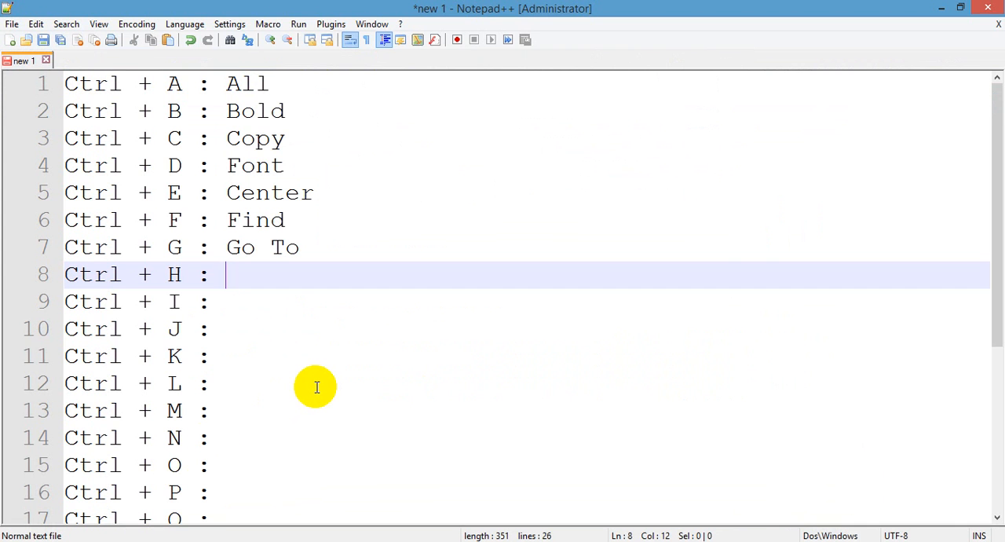
pyautogui.write('eplace')
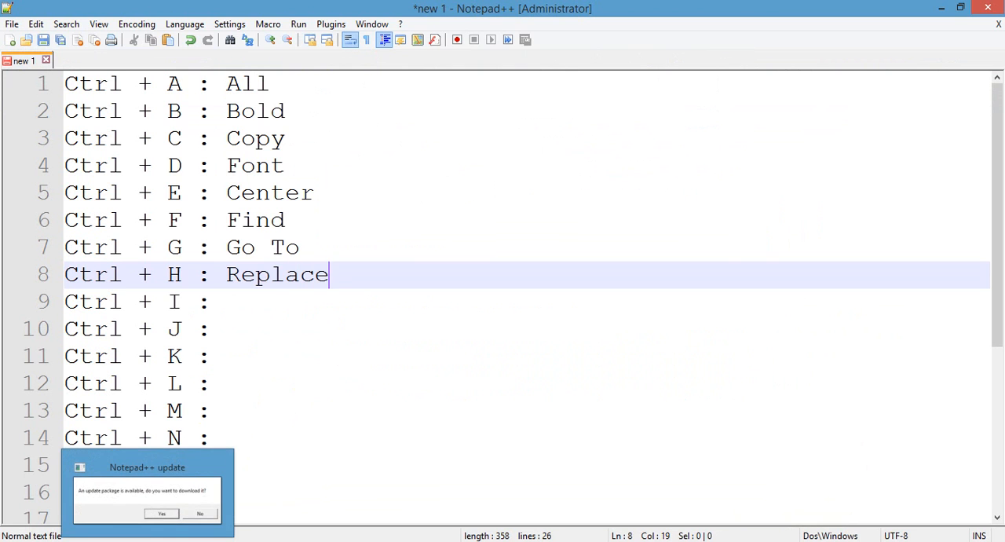
# Step: Switch to Word and set the replacement for document to berkas with bold, red font formatting
pyautogui.click(114, 540)
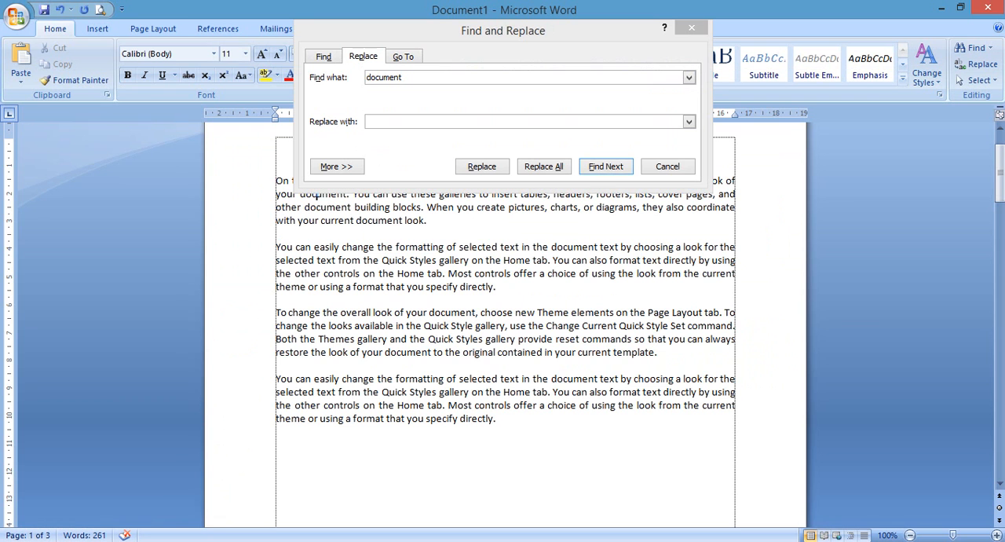
pyautogui.click(501, 126)
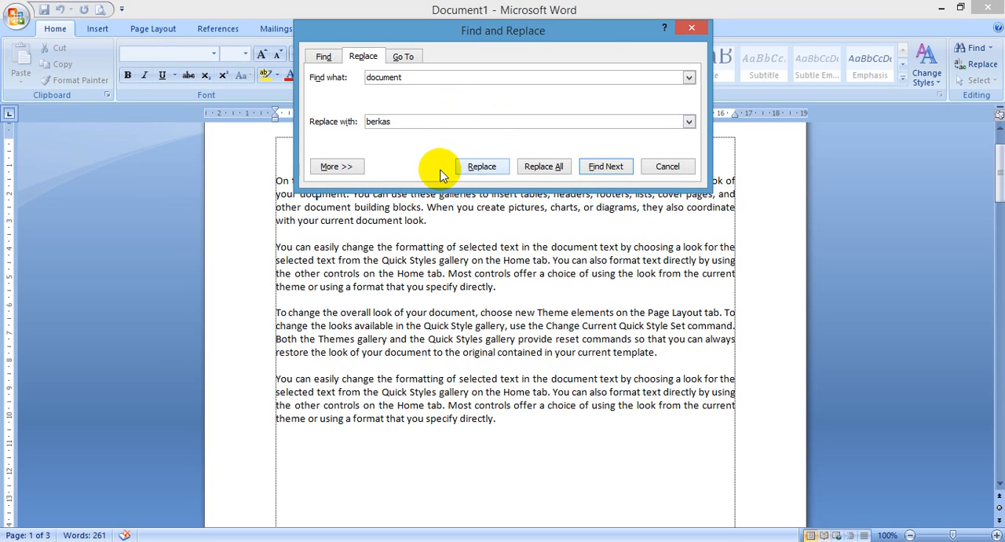
pyautogui.click(331, 166)
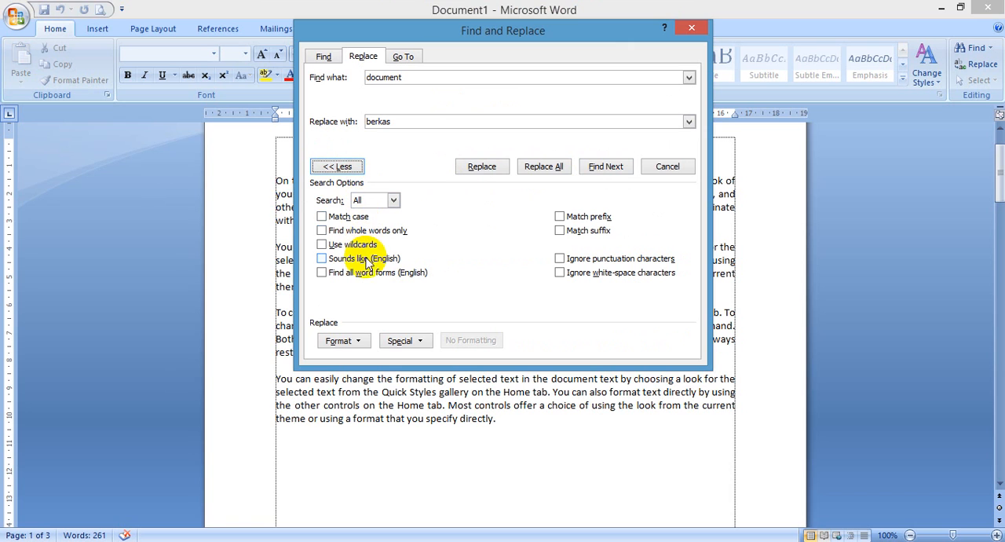
pyautogui.click(355, 342)
pyautogui.click(348, 355)
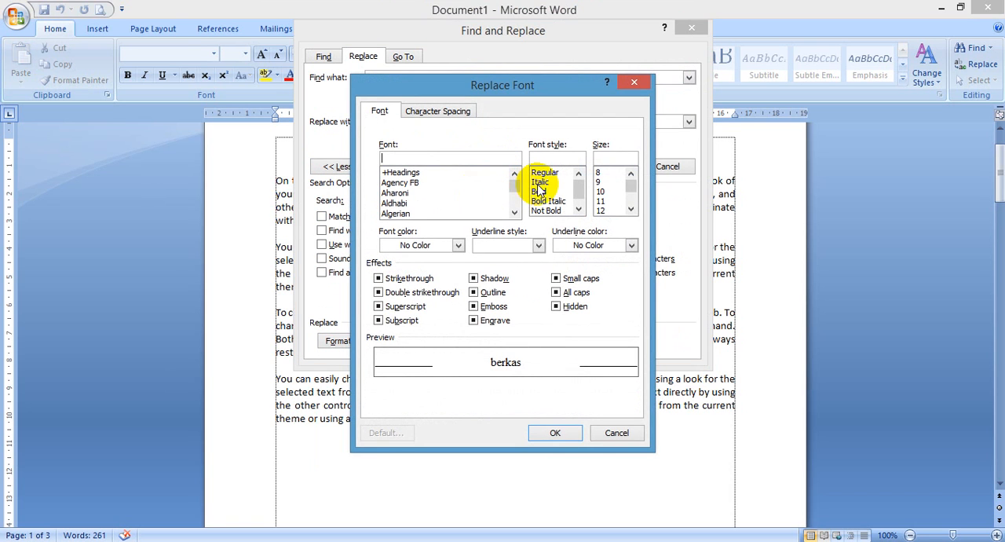
pyautogui.click(539, 193)
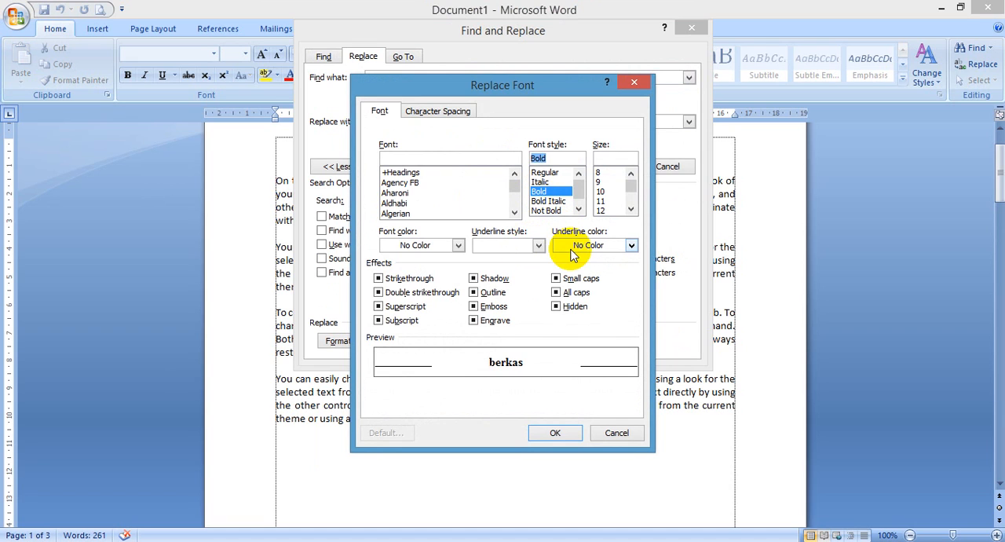
pyautogui.click(411, 245)
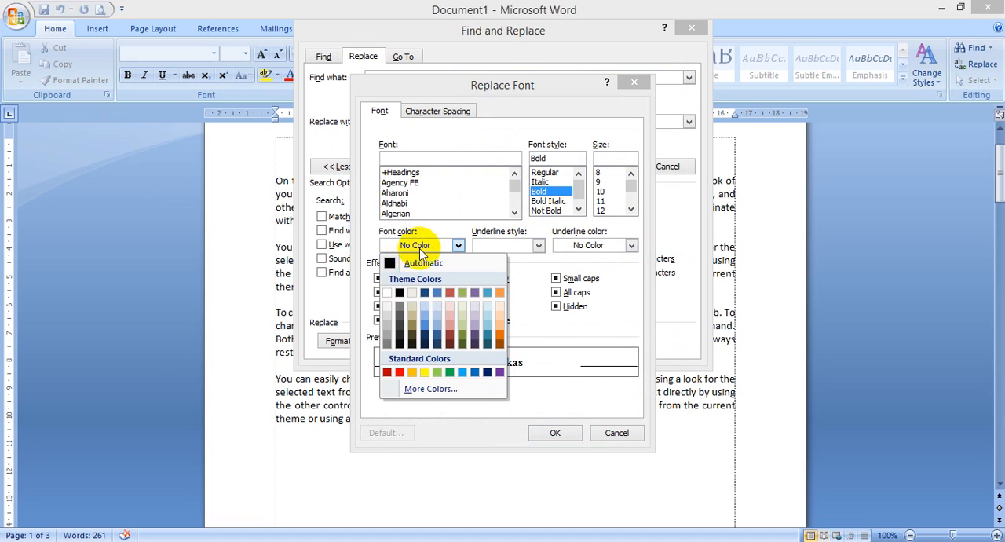
pyautogui.click(399, 372)
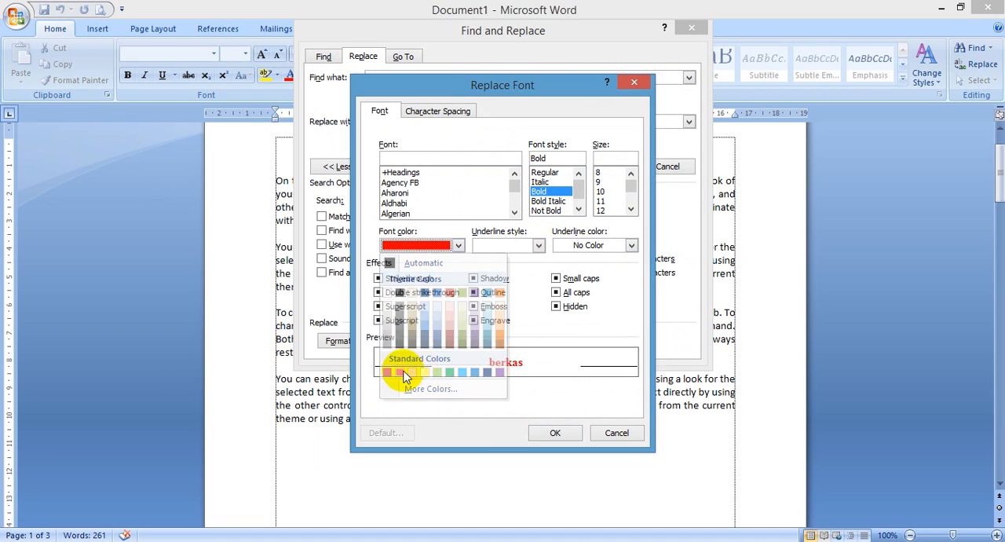
pyautogui.click(564, 433)
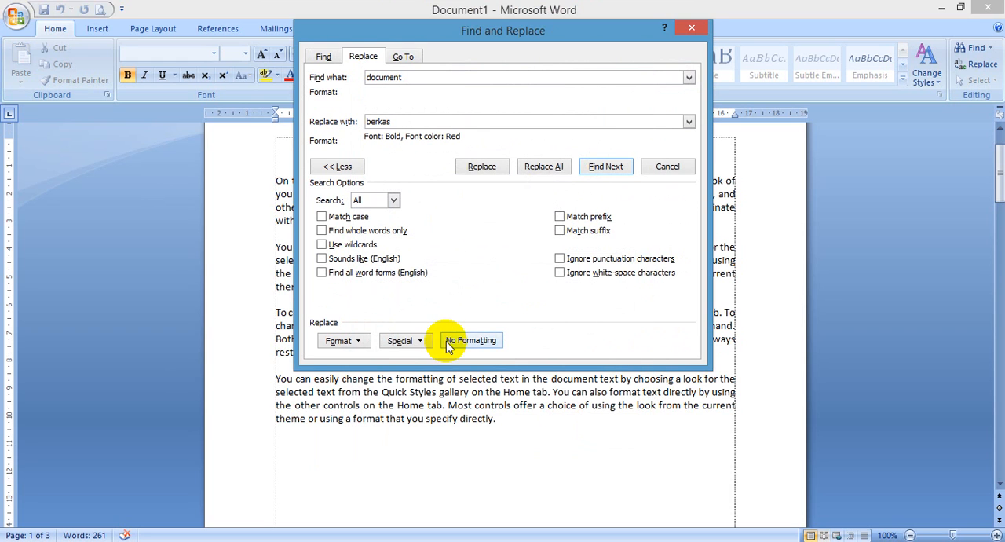
# Step: Replace all occurrences of document with the formatted berkas and close the Find and Replace dialog
pyautogui.click(555, 174)
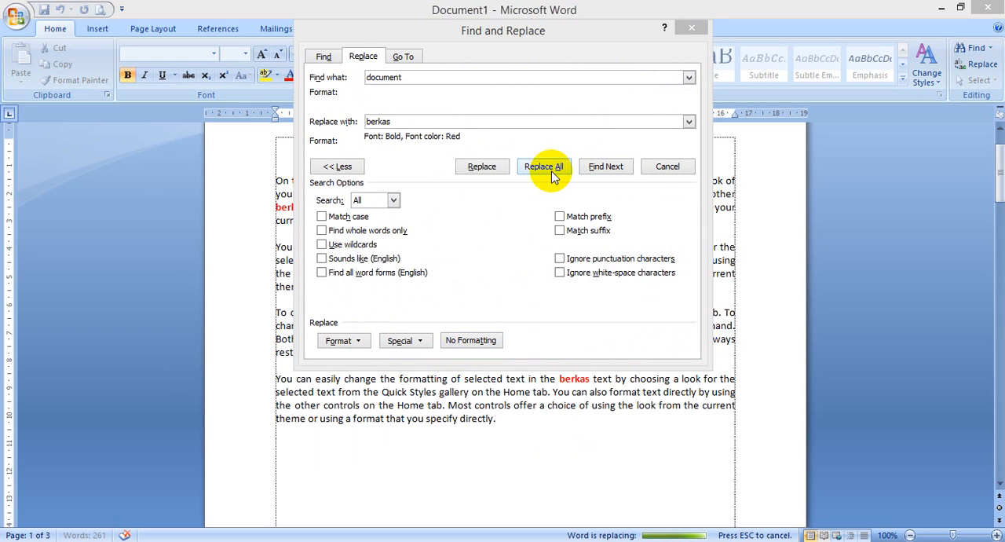
pyautogui.click(505, 312)
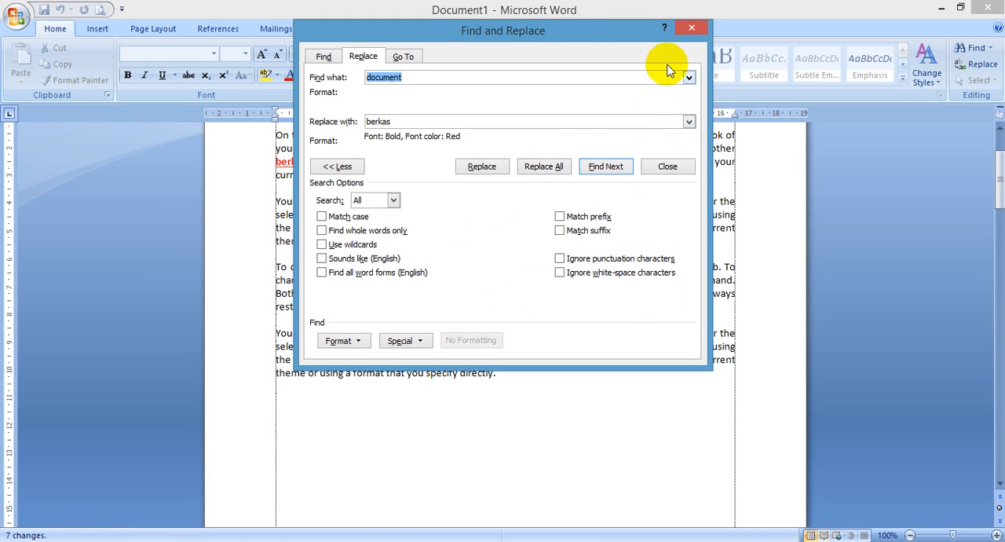
pyautogui.click(693, 28)
pyautogui.click(482, 203)
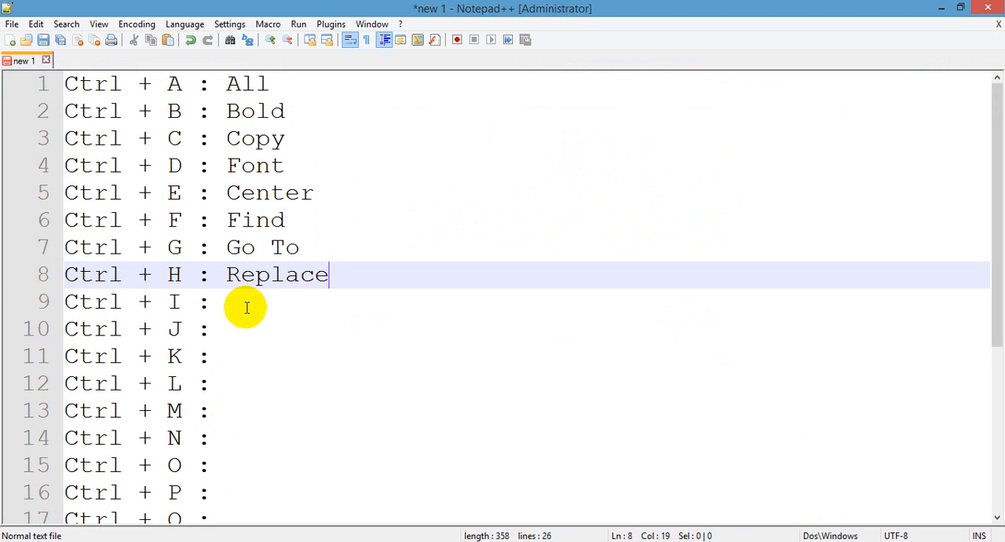
# Step: Switch to Notepad++ and describe Ctrl + I as Italic and Ctrl + J as Justify
pyautogui.click(248, 313)
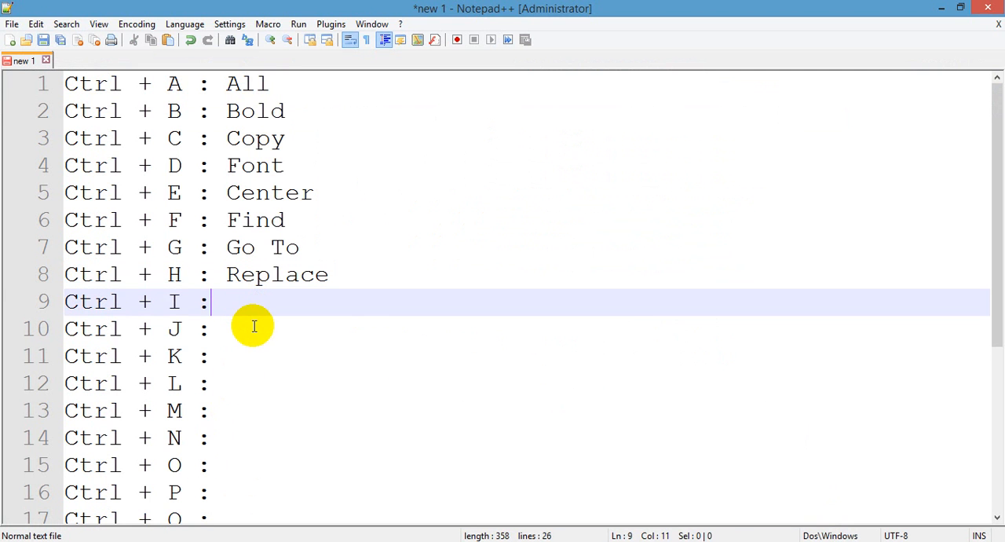
pyautogui.write('Italic')
pyautogui.click(255, 326)
pyautogui.write('Justify')
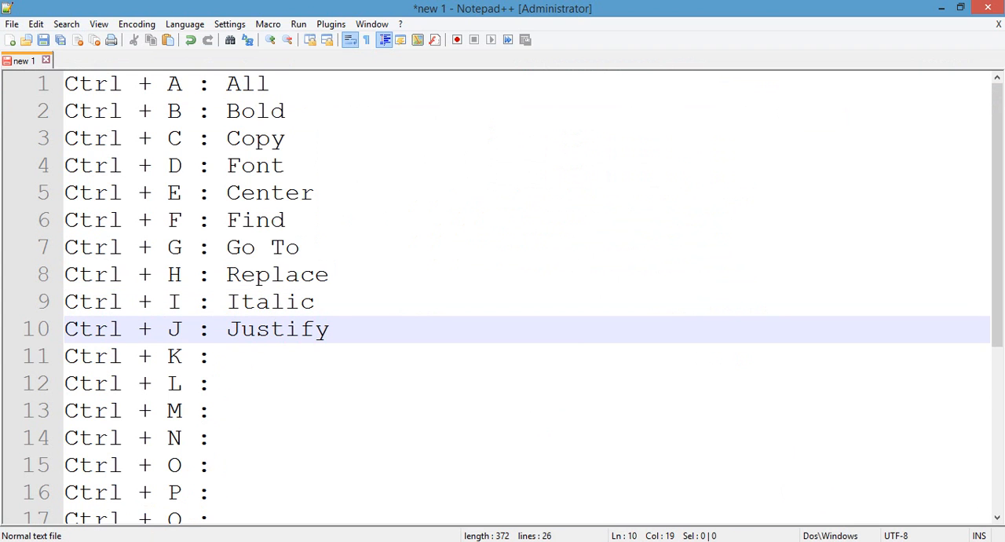
# Step: Switch to Word and make the words On the Insert tab at the start of the first paragraph bold and italic
pyautogui.click(144, 540)
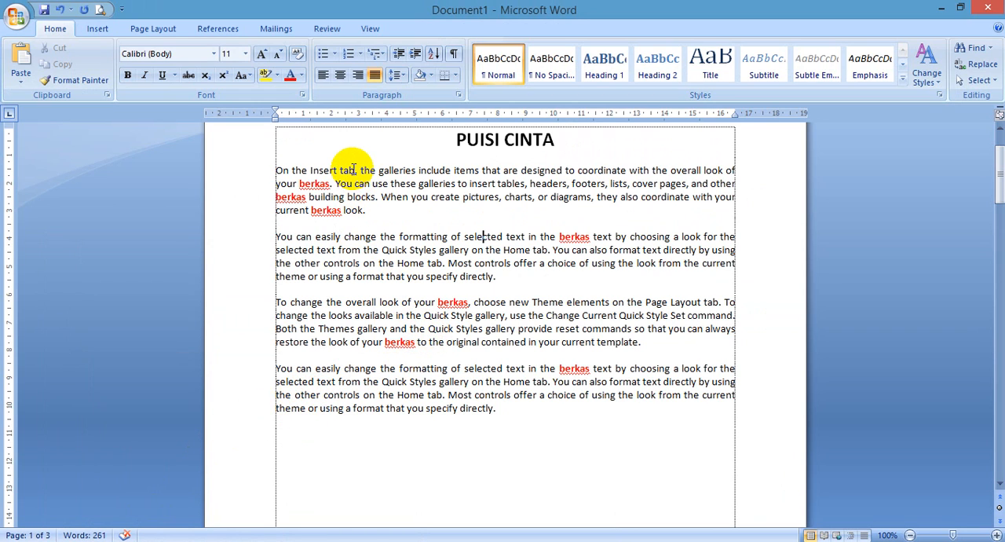
pyautogui.moveTo(353, 170); pyautogui.dragTo(276, 176)
pyautogui.hotkey('ctrl', 'b')
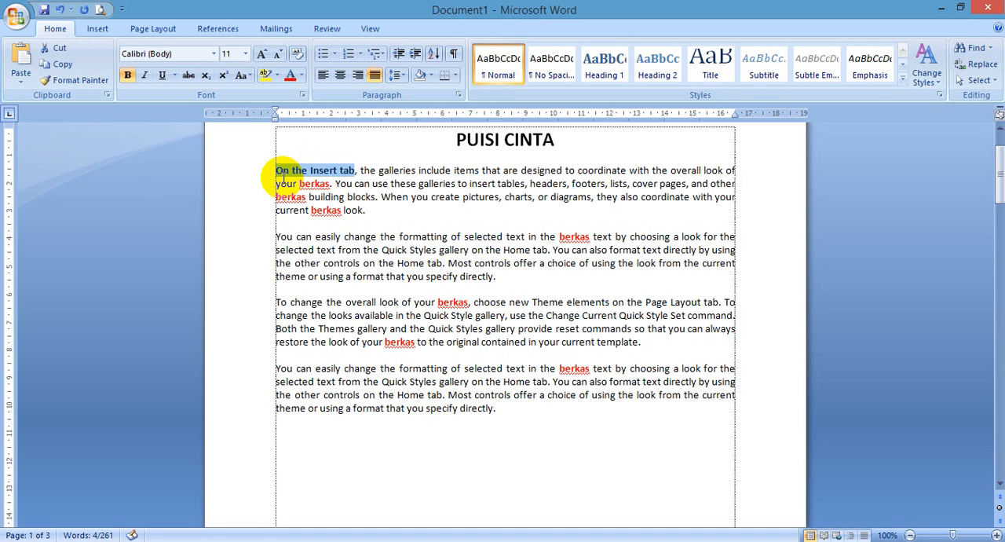
pyautogui.hotkey('ctrl', 'i')
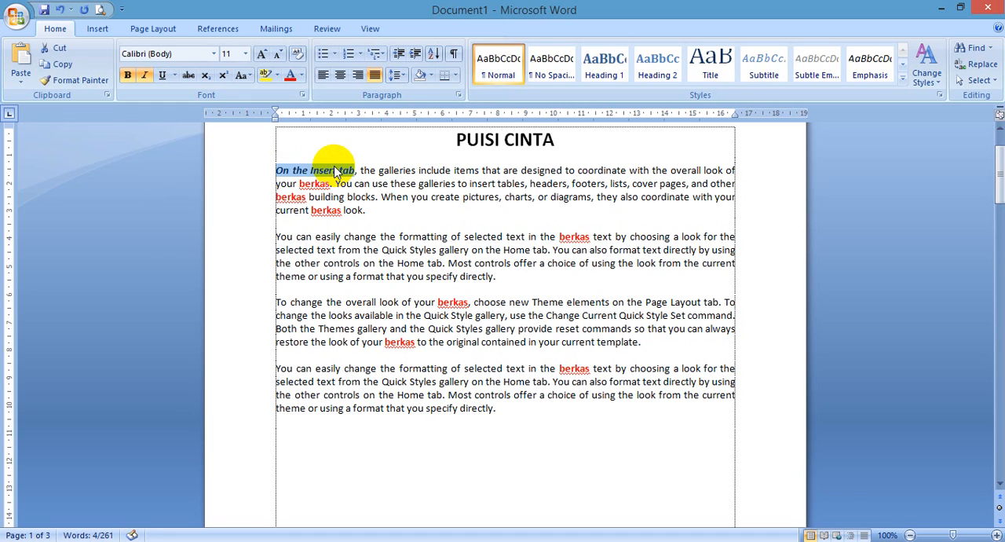
pyautogui.click(341, 290)
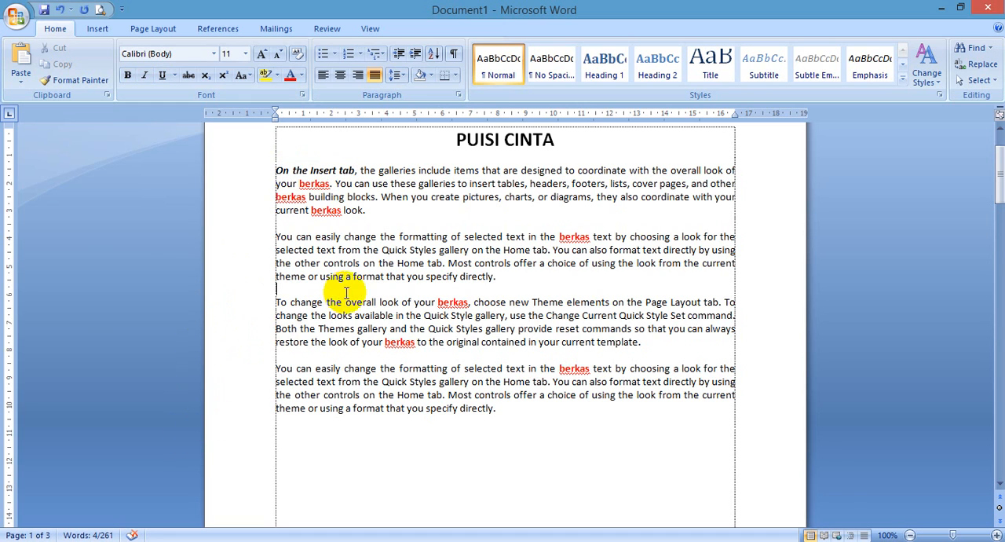
# Step: Left-align all four body paragraphs on page 1 and return them to justified alignment
pyautogui.click(502, 416)
pyautogui.moveTo(502, 416); pyautogui.dragTo(275, 166)
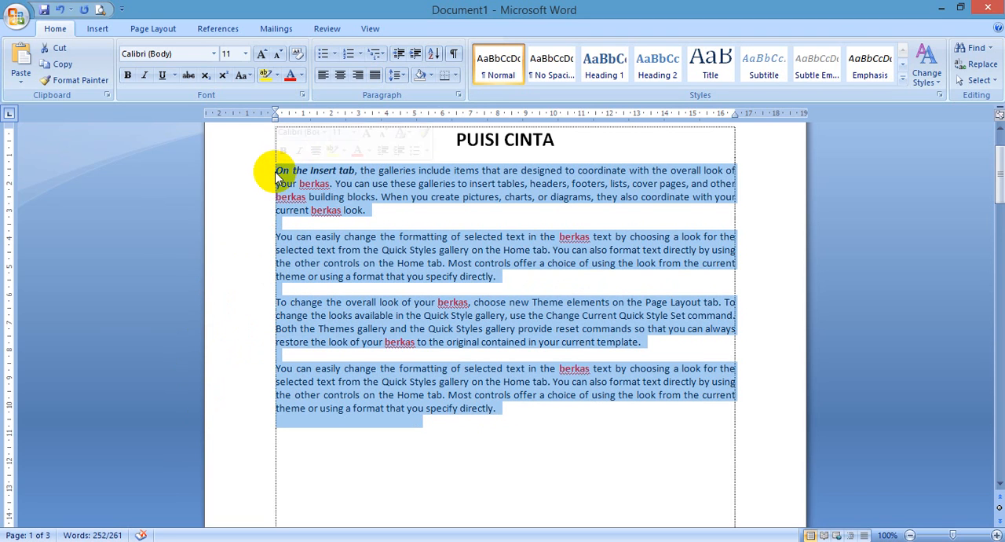
pyautogui.hotkey('ctrl', 'l')
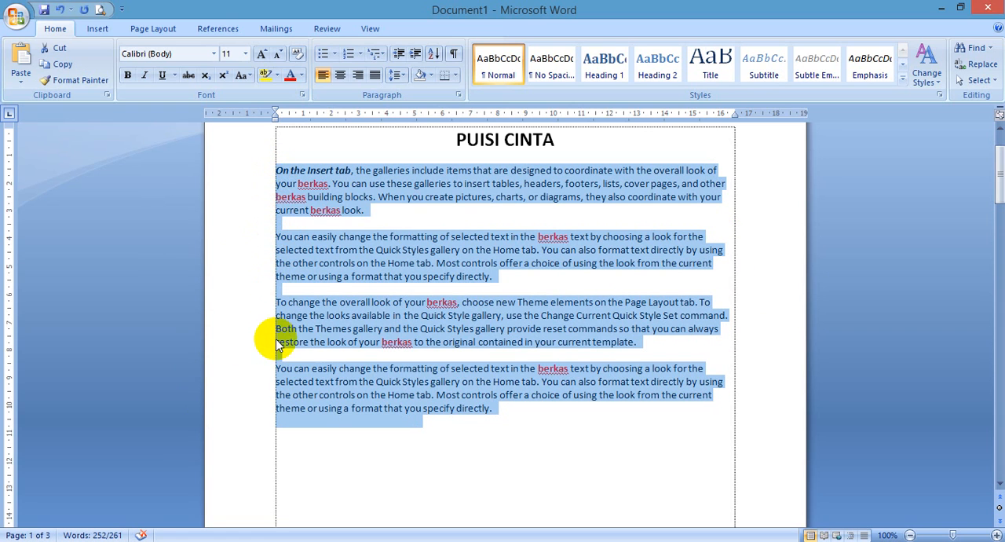
pyautogui.hotkey('ctrl', 'j')
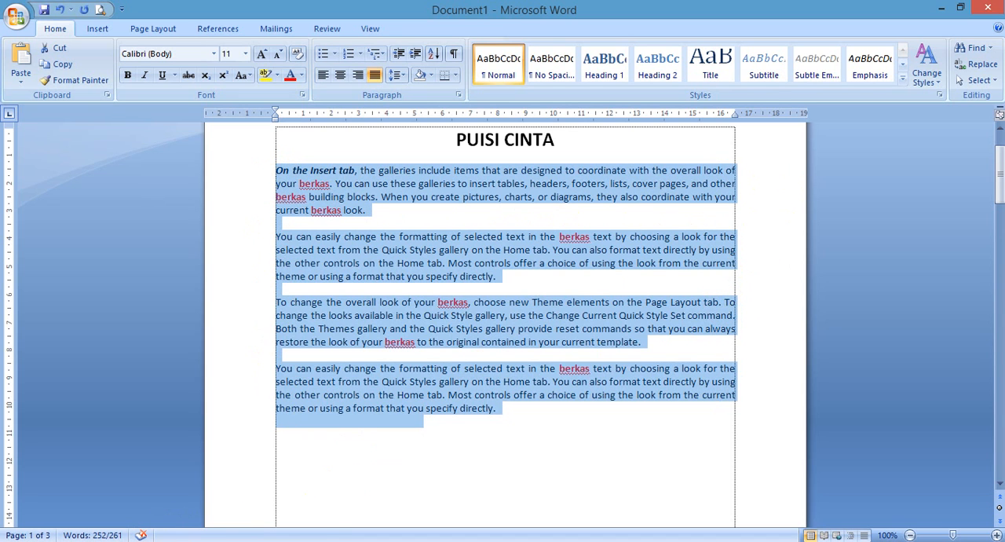
# Step: Switch to Notepad++ and describe Ctrl + K as Hyperlink (loncati) and Ctrl + L as Left
pyautogui.click(148, 539)
pyautogui.press('Down')
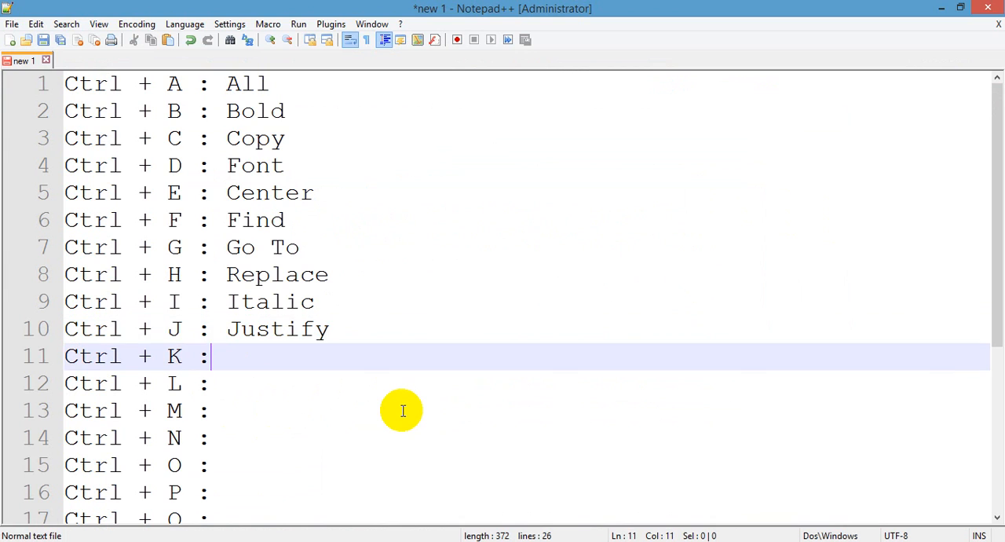
pyautogui.write('Hyperlin')
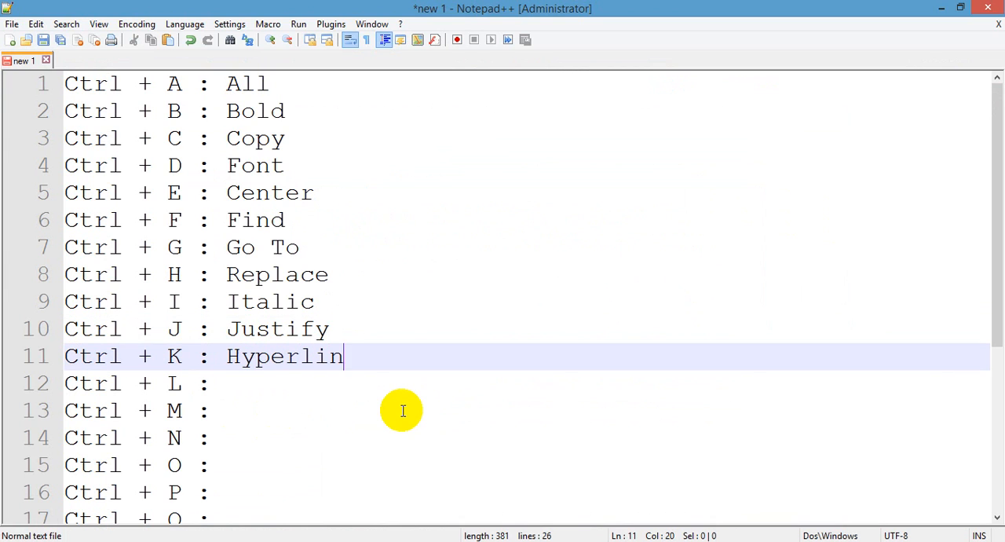
pyautogui.write('k (loncati')
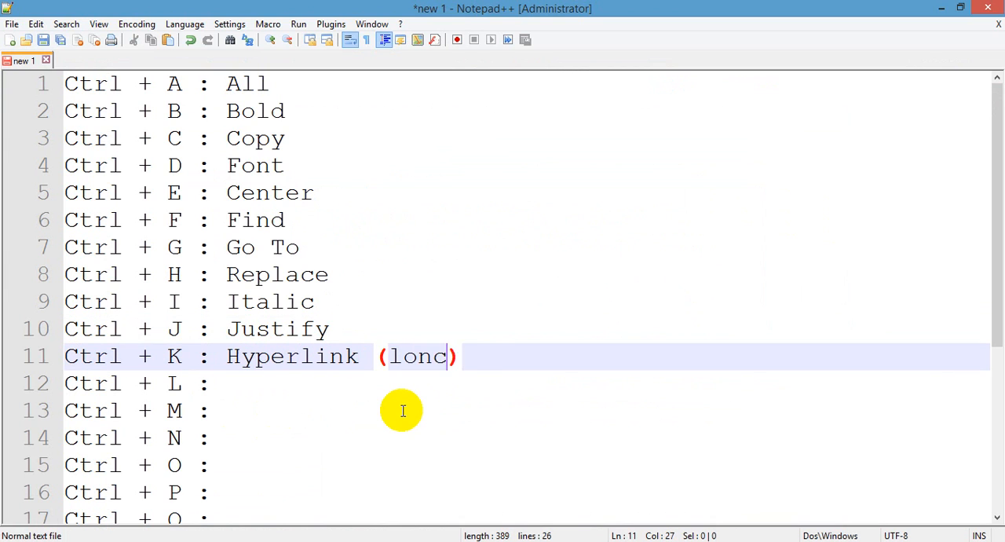
pyautogui.press('Down')
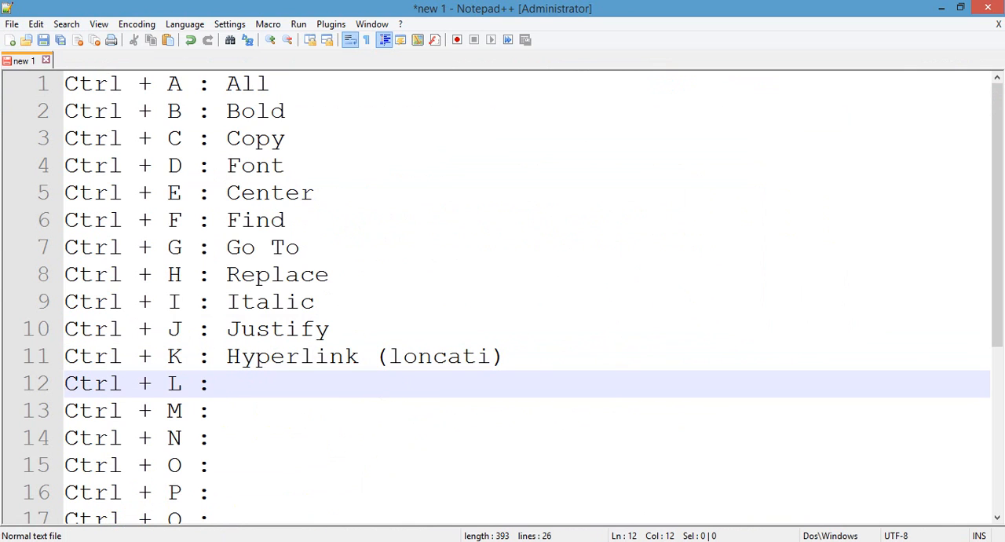
pyautogui.moveTo(95, 541)
pyautogui.write('Left')
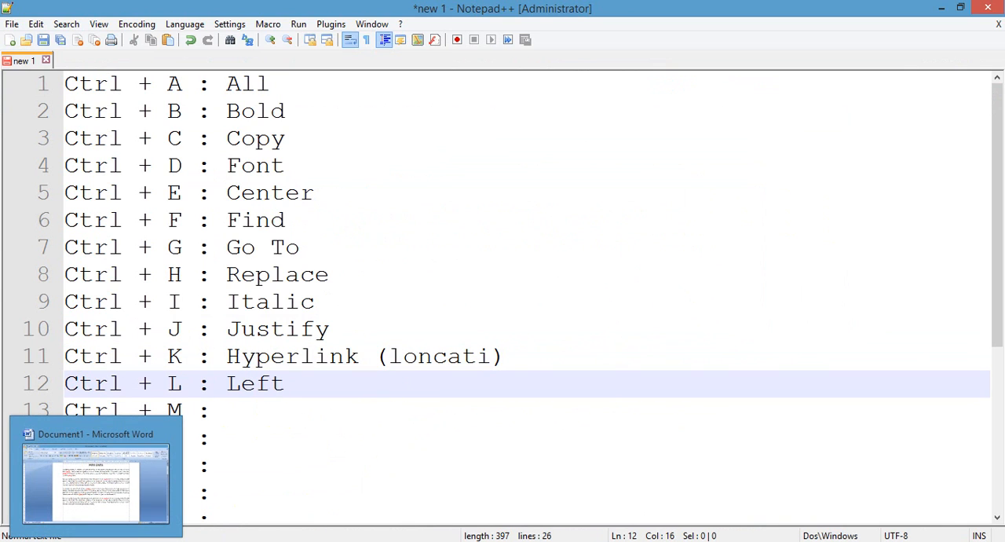
pyautogui.press('Down')
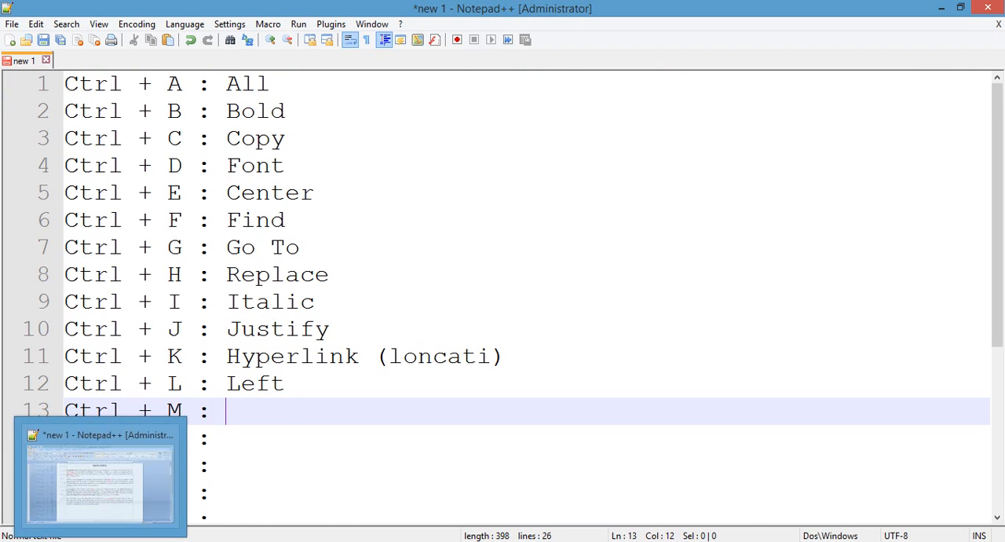
# Step: Switch to Word and align the PUISI CINTA title left, back to the centre, and finally right
pyautogui.click(95, 541)
pyautogui.click(593, 186)
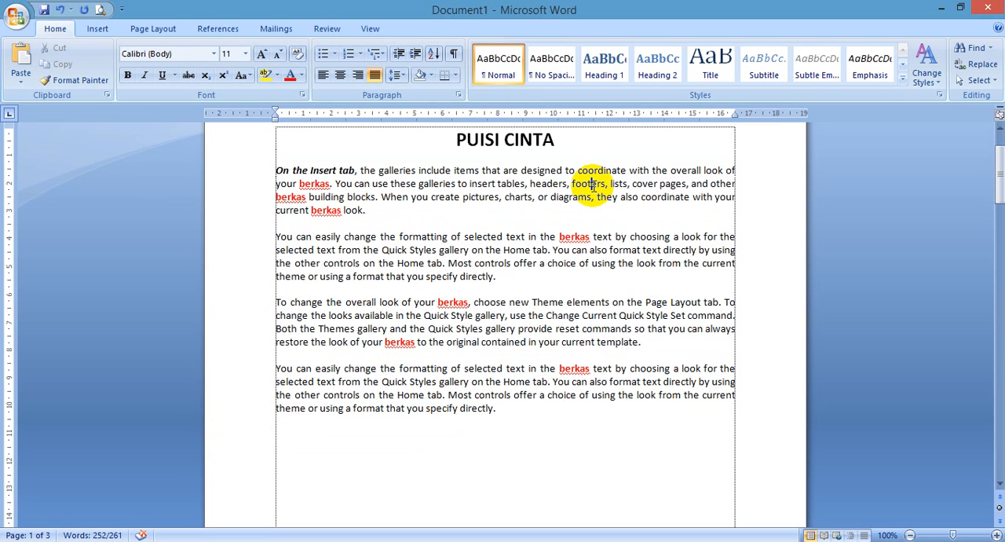
pyautogui.click(481, 139)
pyautogui.scroll(1, 506, 190)
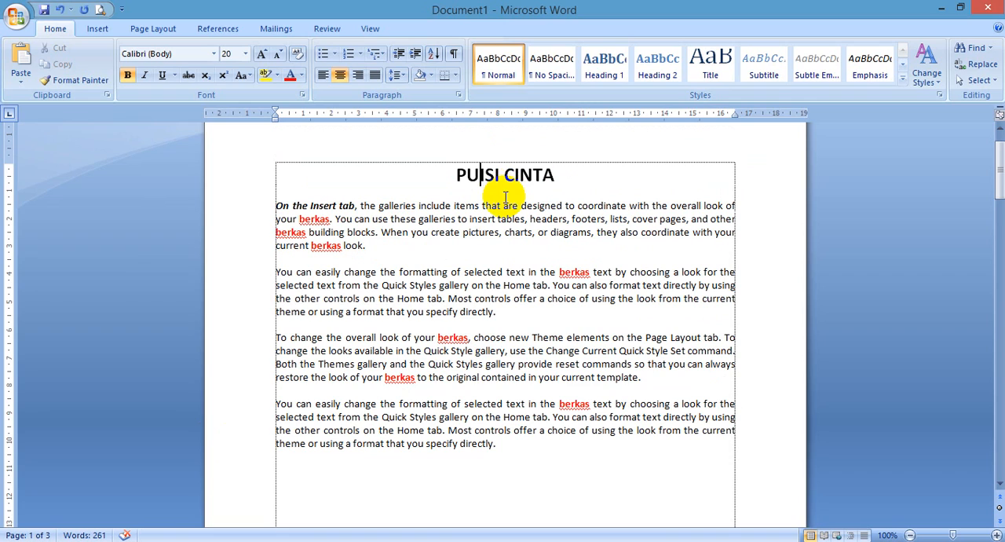
pyautogui.hotkey('ctrl', 'l')
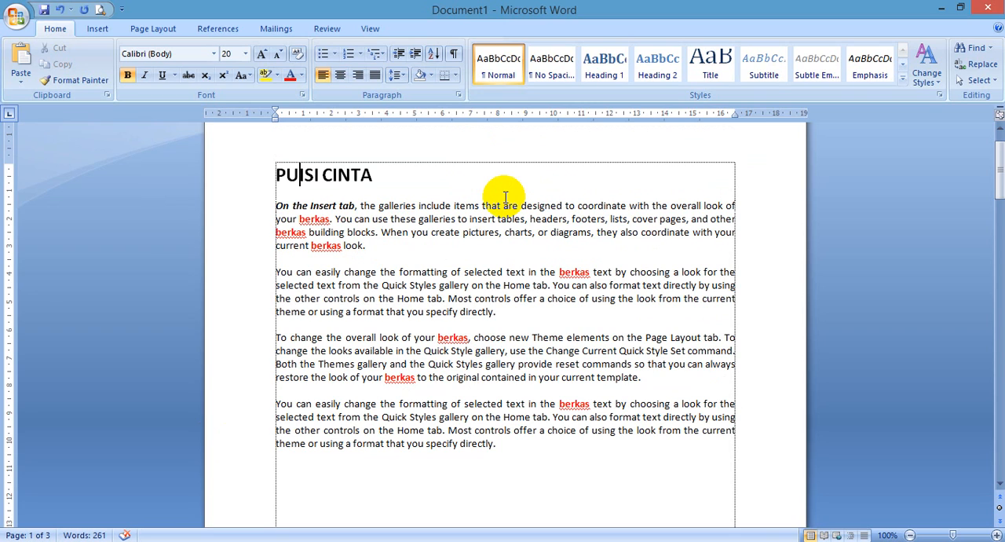
pyautogui.hotkey('ctrl', 'e')
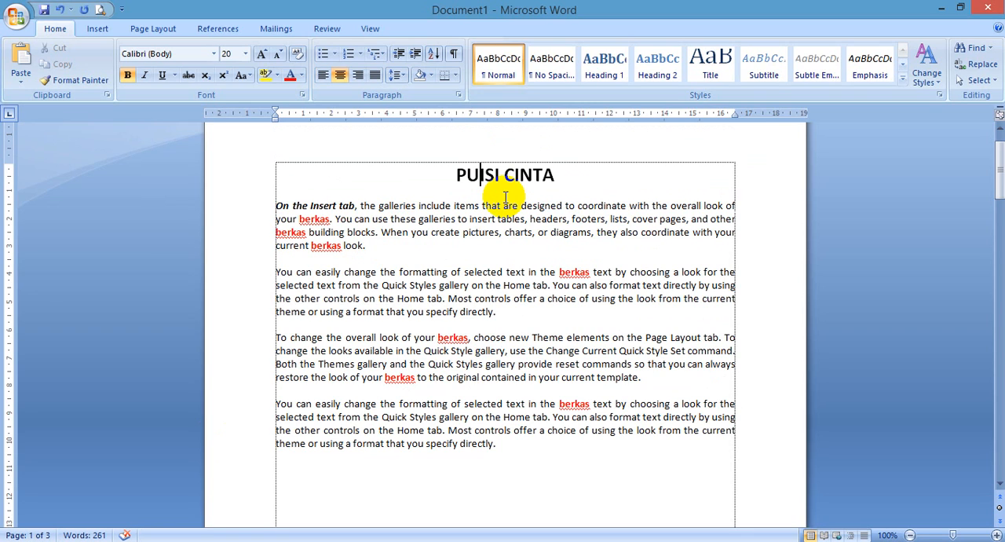
pyautogui.hotkey('ctrl', 'r')
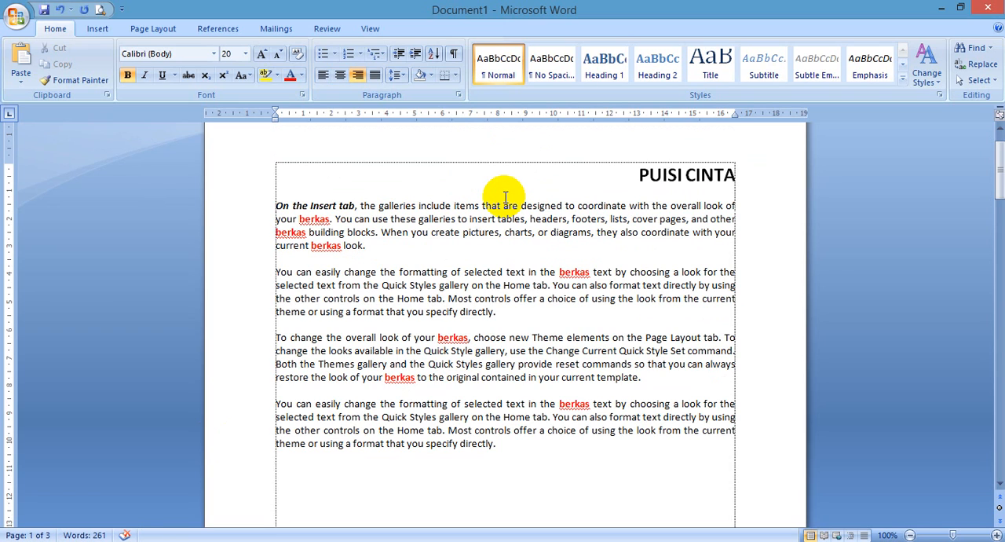
# Step: Align the PUISI CINTA title to the centre, left, and finally back to the centre
pyautogui.hotkey('ctrl', 'e')
pyautogui.hotkey('ctrl', 'l')
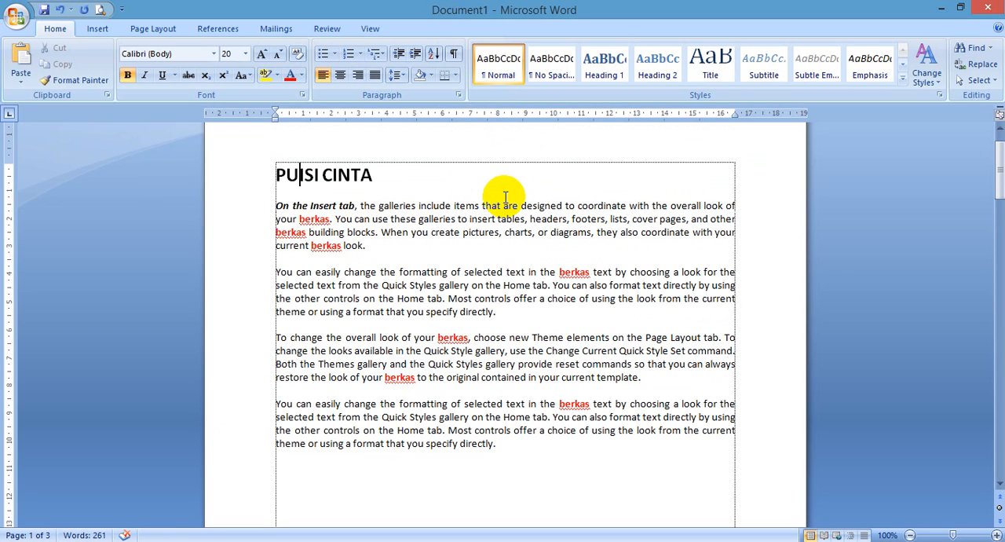
pyautogui.hotkey('ctrl', 'e')
# Step: Increase the left indent of the first body paragraph, remove it, and apply it once more
pyautogui.click(372, 220)
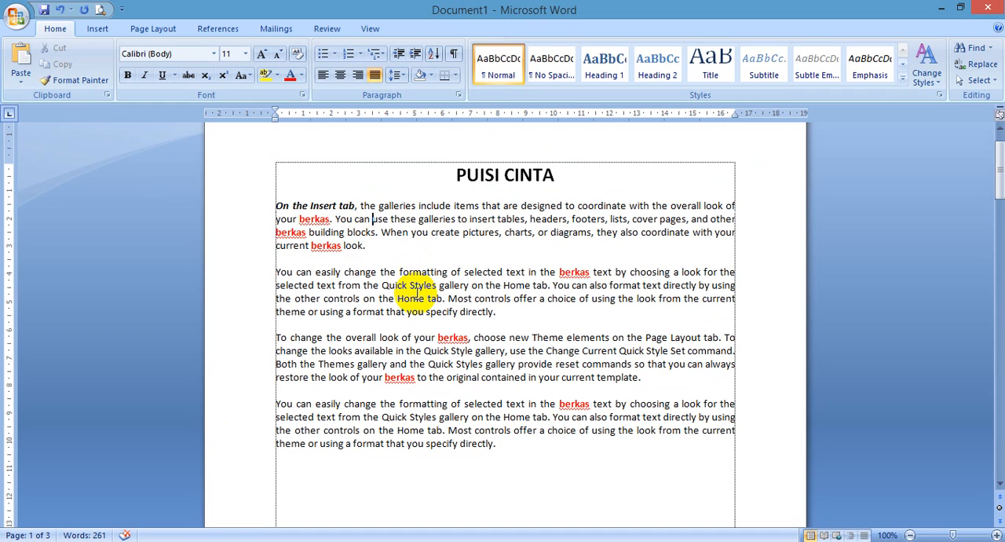
pyautogui.hotkey('ctrl', 'm')
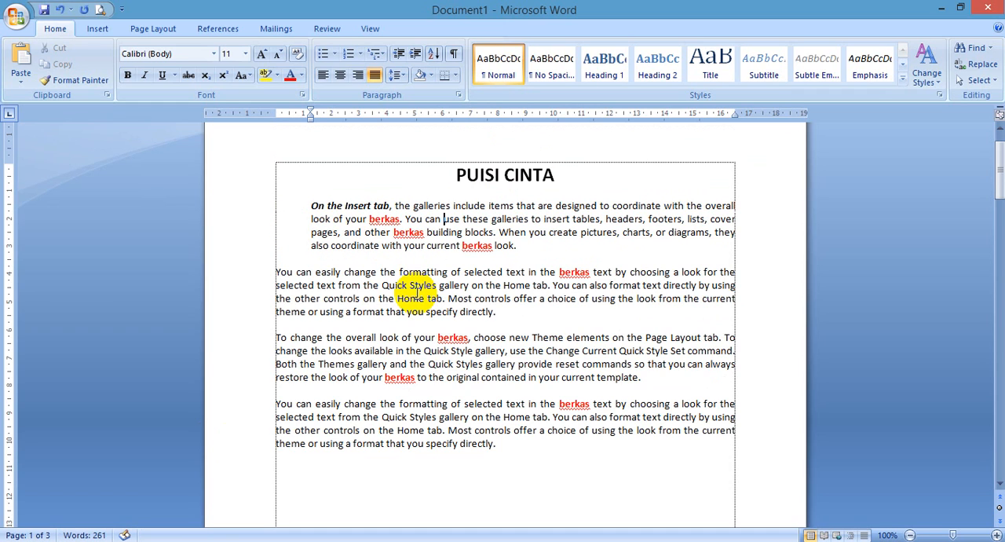
pyautogui.hotkey('ctrl', 'shift', 'm')
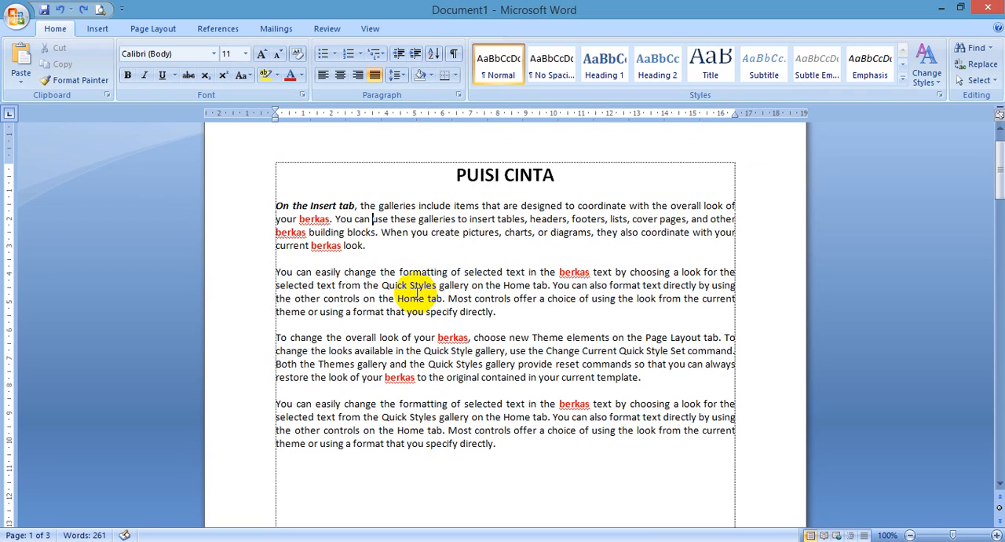
pyautogui.hotkey('ctrl', 'm')
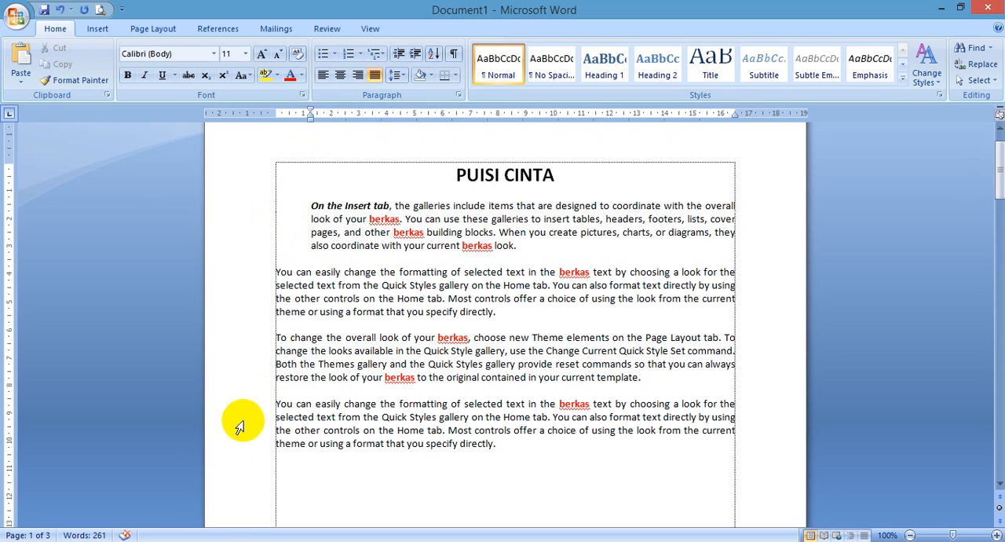
# Step: Switch to Notepad++ and describe Ctrl + M as Left Indent
pyautogui.hotkey('alt', 'Tab')
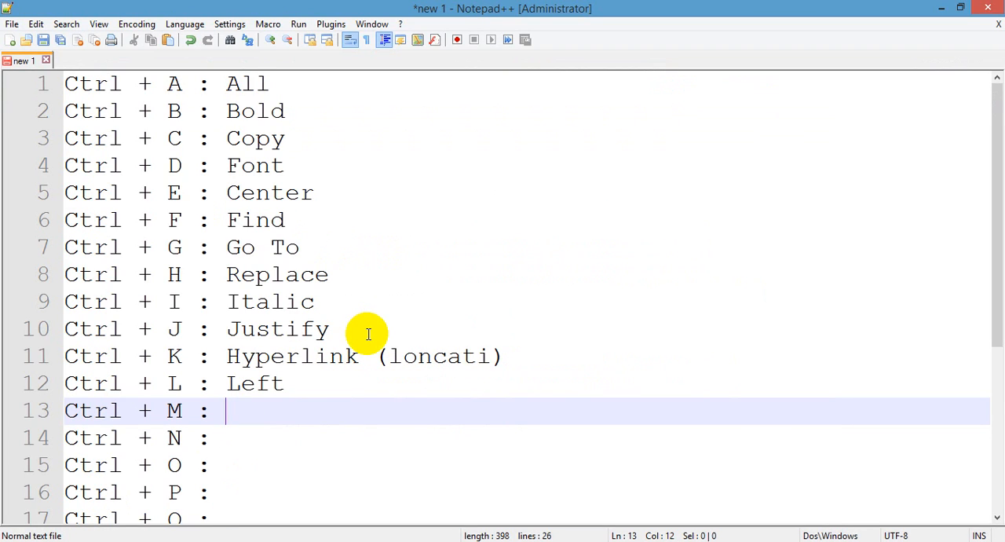
pyautogui.write('Left Indent')
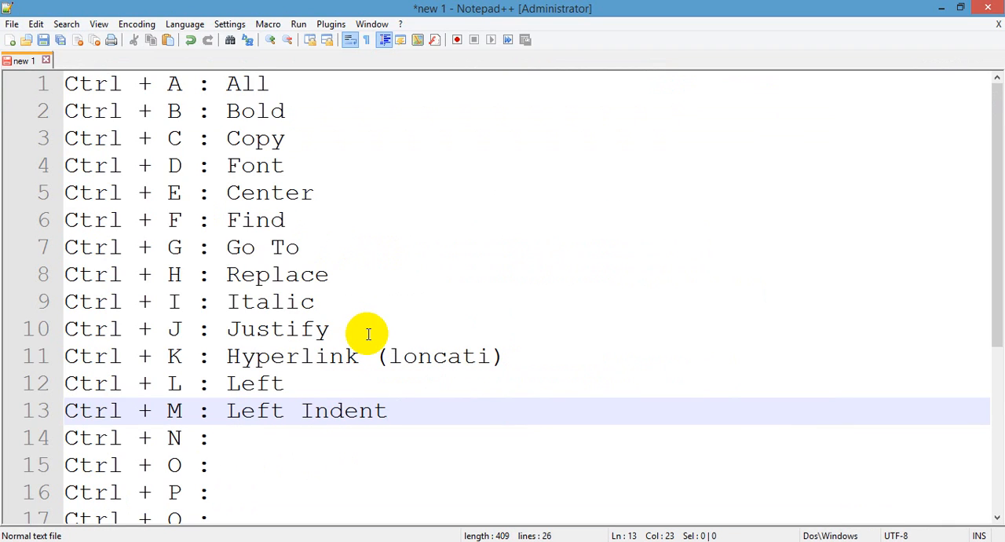
pyautogui.press('Down')
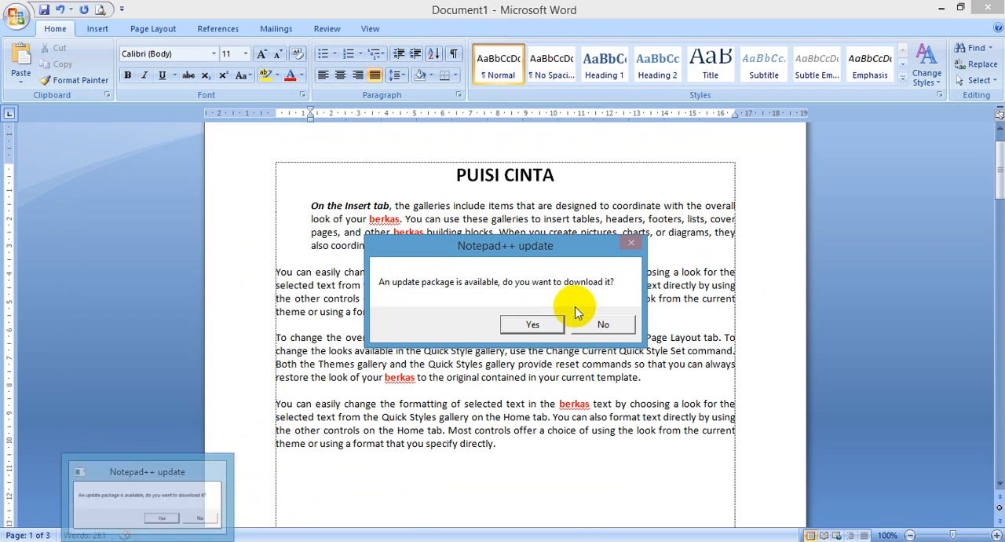
# Step: In Word, decline the Notepad++ update and undo the first paragraph's indent before creating and closing a new blank document
pyautogui.click(598, 322)
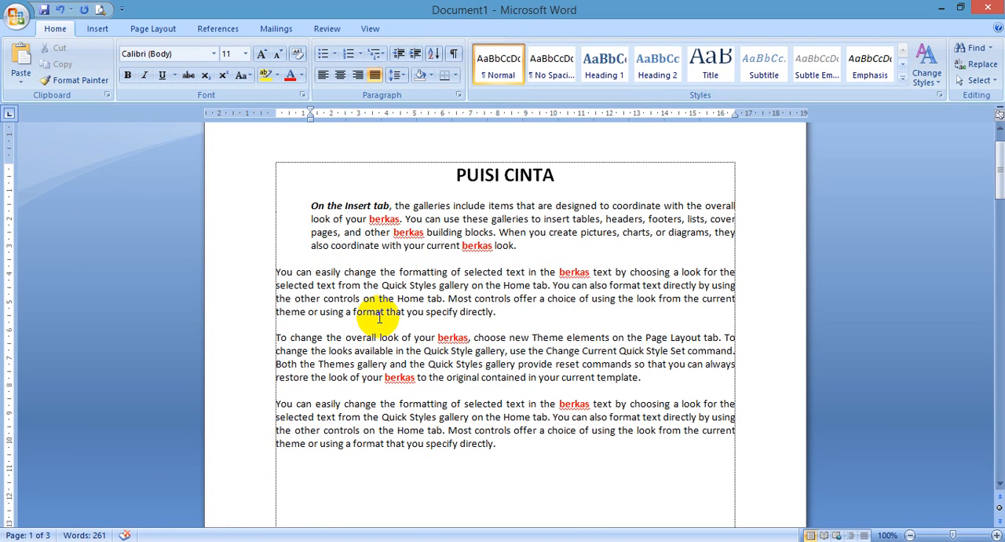
pyautogui.hotkey('ctrl', 'z')
pyautogui.hotkey('ctrl', 'n')
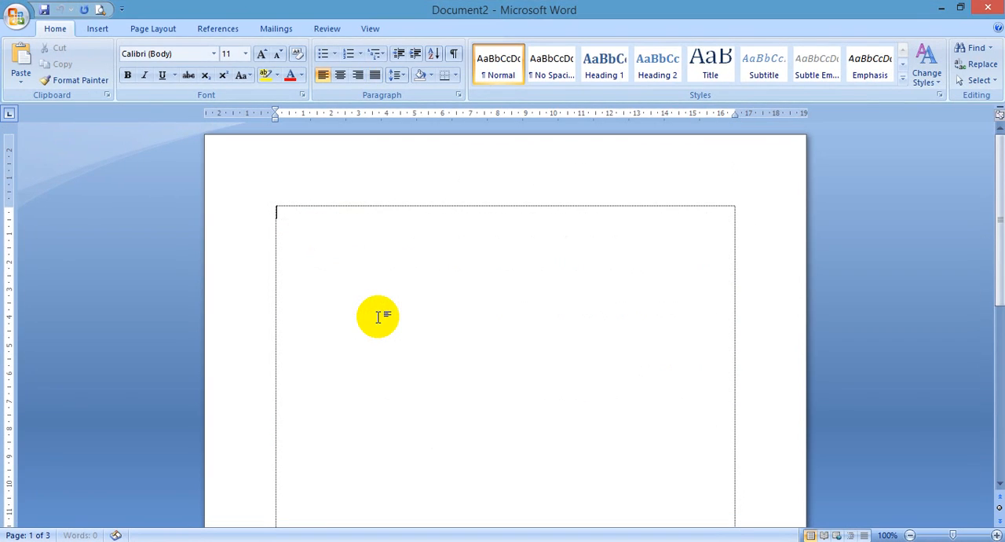
pyautogui.hotkey('ctrl', 'w')
# Step: Switch to Notepad++ and describe Ctrl + N as New Document and Ctrl + O as Open
pyautogui.hotkey('alt', 'Tab')
pyautogui.scroll(-1, 408, 403)
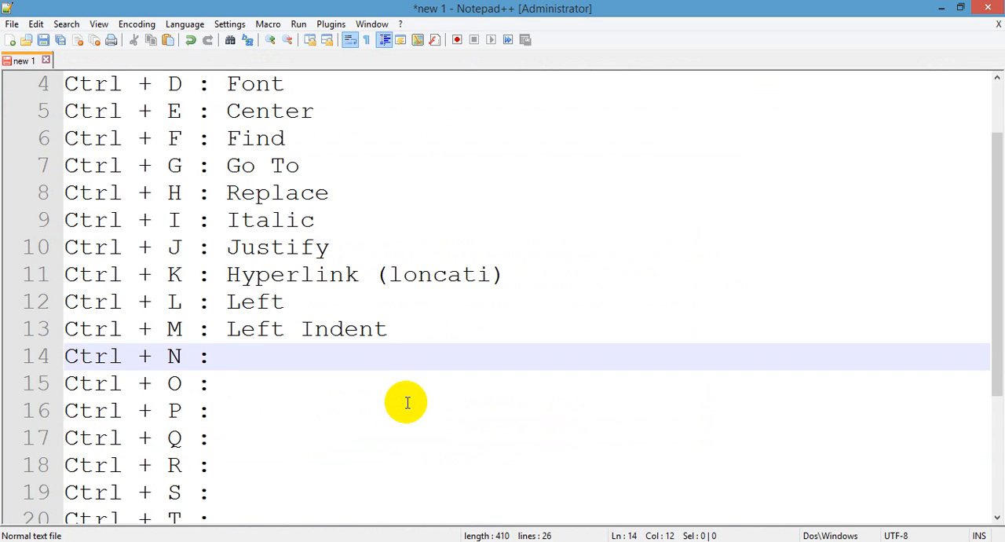
pyautogui.write('New Document')
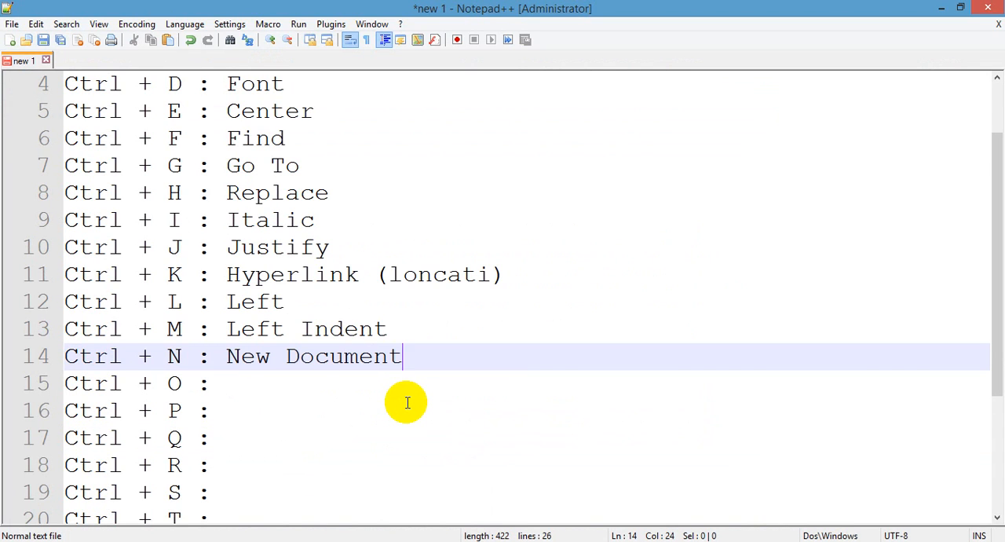
pyautogui.press('Down')
pyautogui.write('Open')
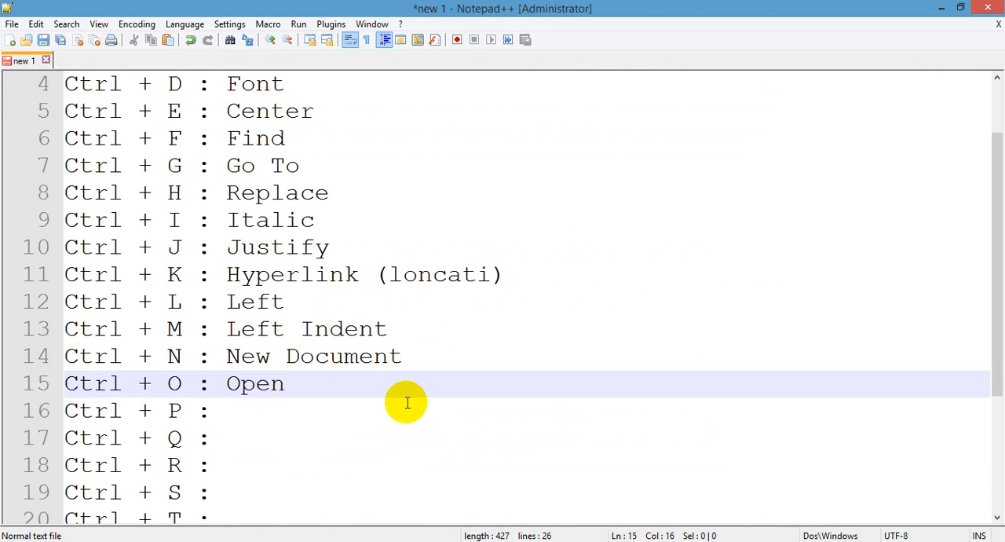
# Step: Switch to Word and save the PUISI CINTA document as Latihan Shortcut in the Documents folder
pyautogui.click(110, 541)
pyautogui.click(367, 296)
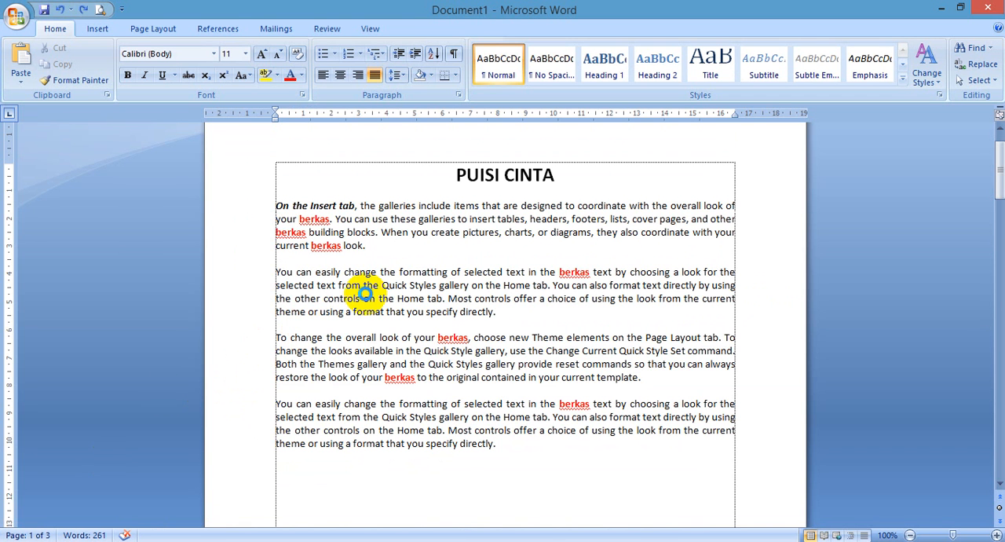
pyautogui.hotkey('ctrl', 's')
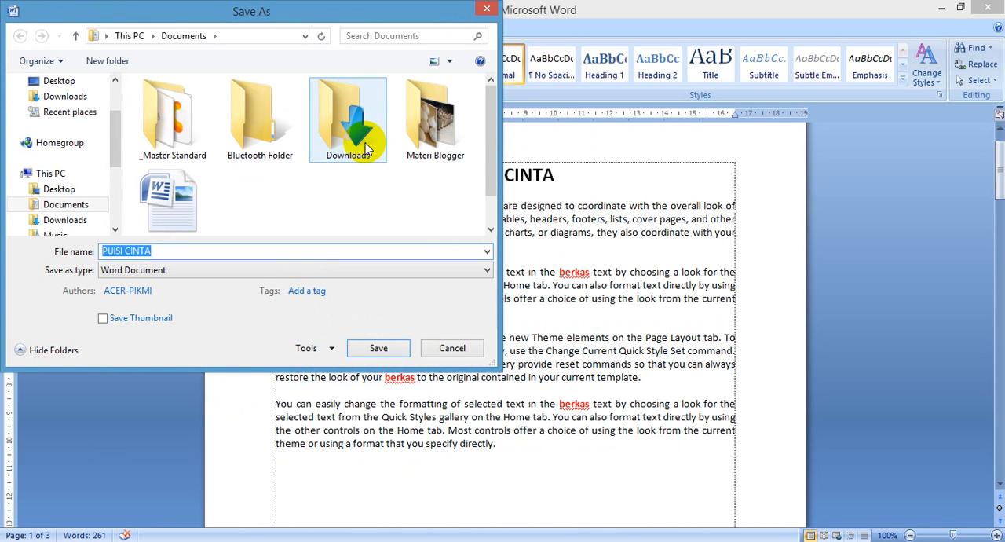
pyautogui.write('Latihan Short')
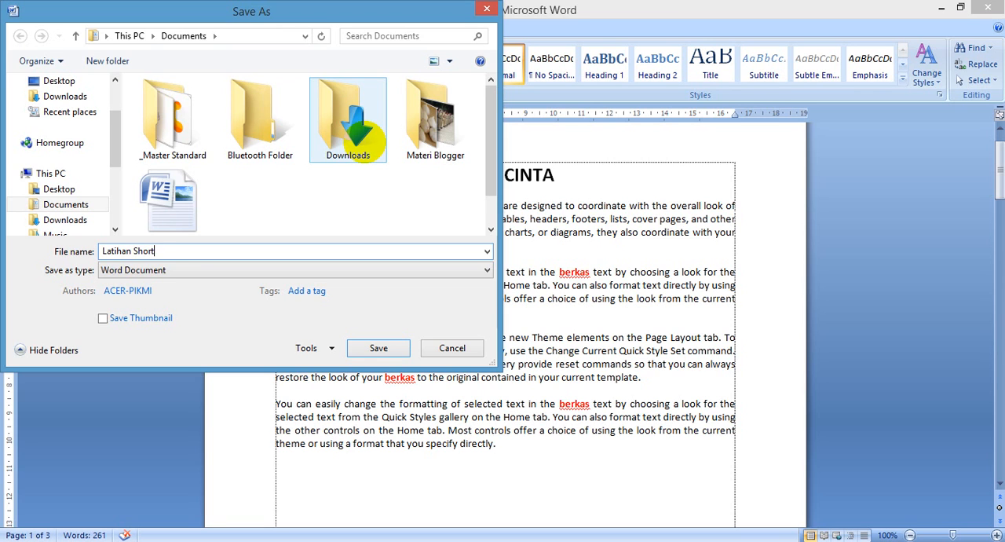
pyautogui.press('Return')
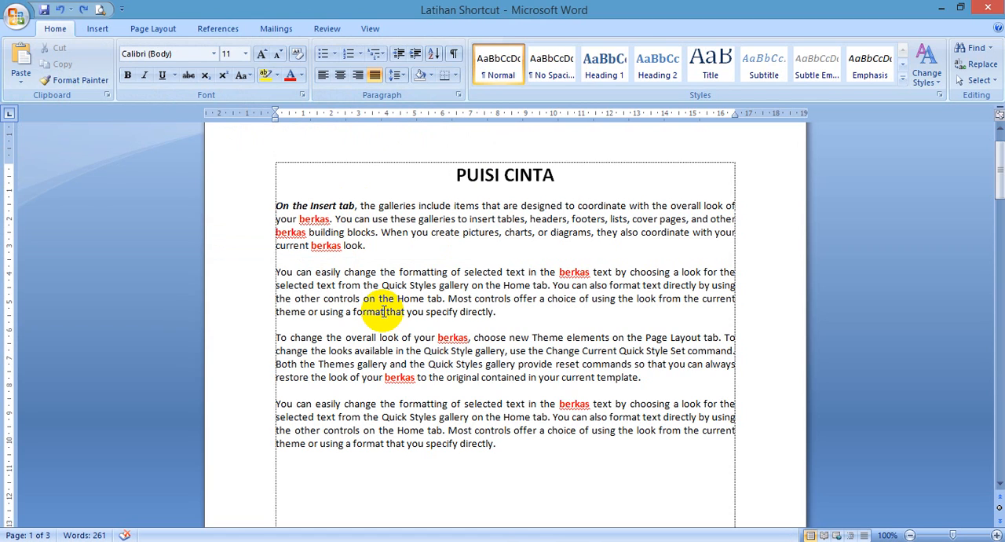
# Step: Close the Latihan Shortcut document and reopen it from the Documents folder
pyautogui.hotkey('ctrl', 'w')
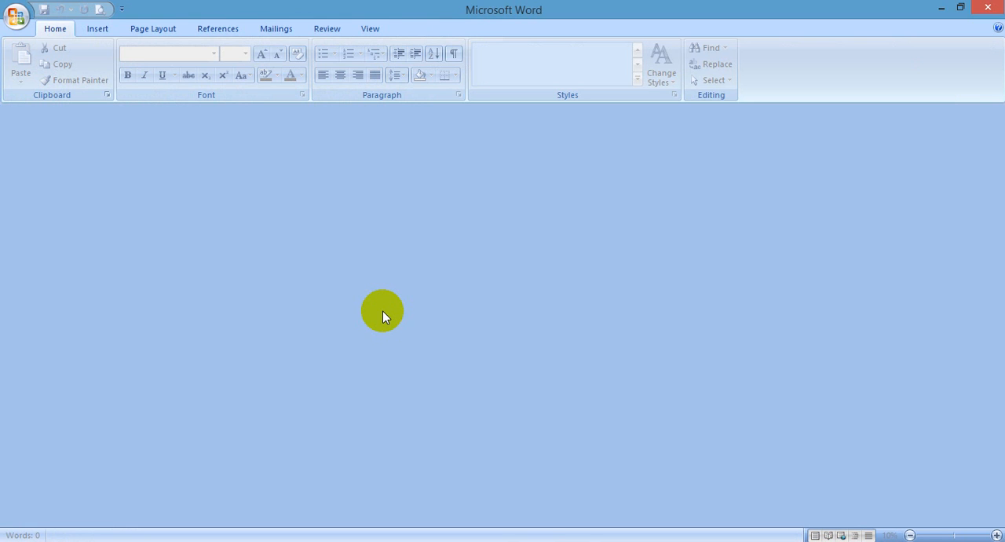
pyautogui.hotkey('ctrl', 'o')
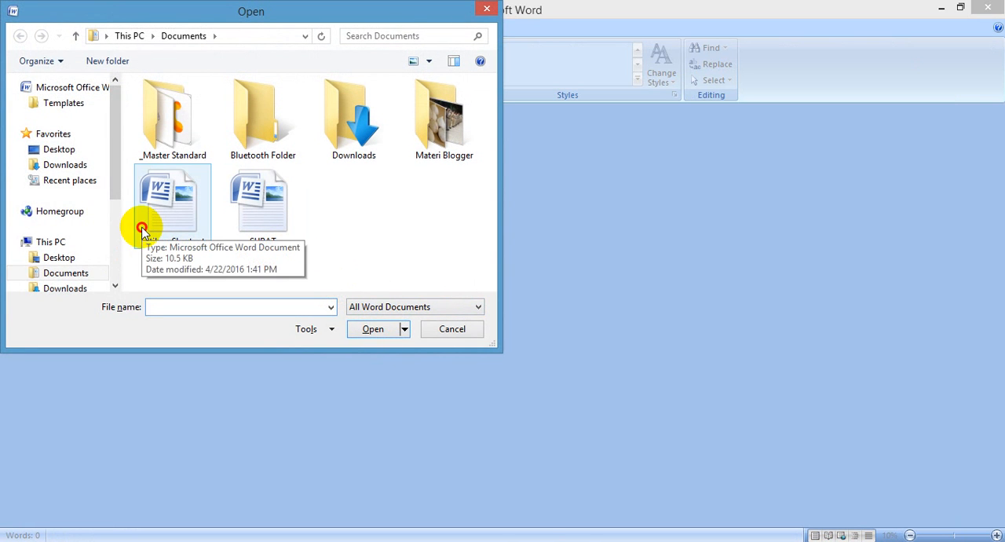
pyautogui.doubleClick(144, 235)
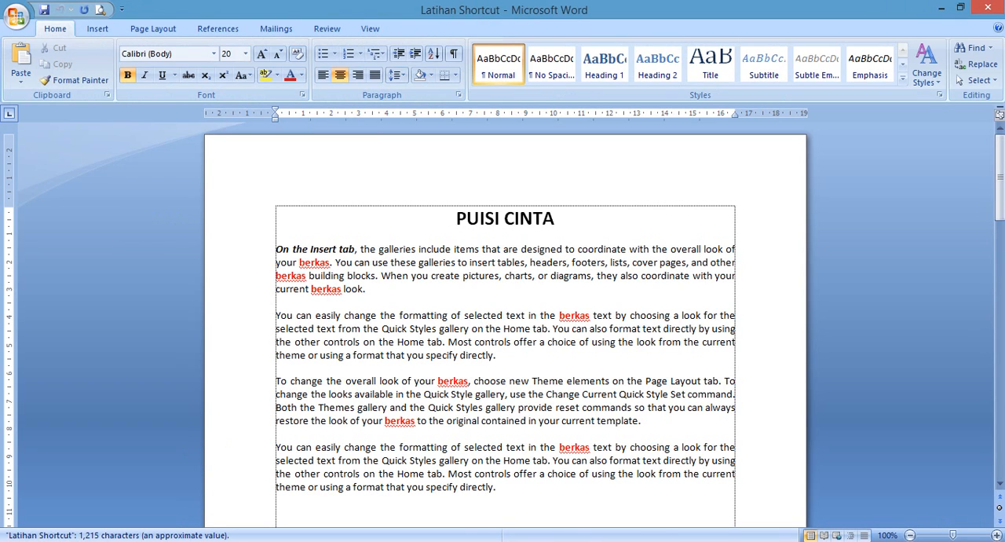
# Step: Switch to Notepad++ and describe Ctrl + P as Print and Ctrl + Q as Reset Paragraph
pyautogui.hotkey('alt', 'Tab')
pyautogui.scroll(-1, 321, 393)
pyautogui.click(294, 329)
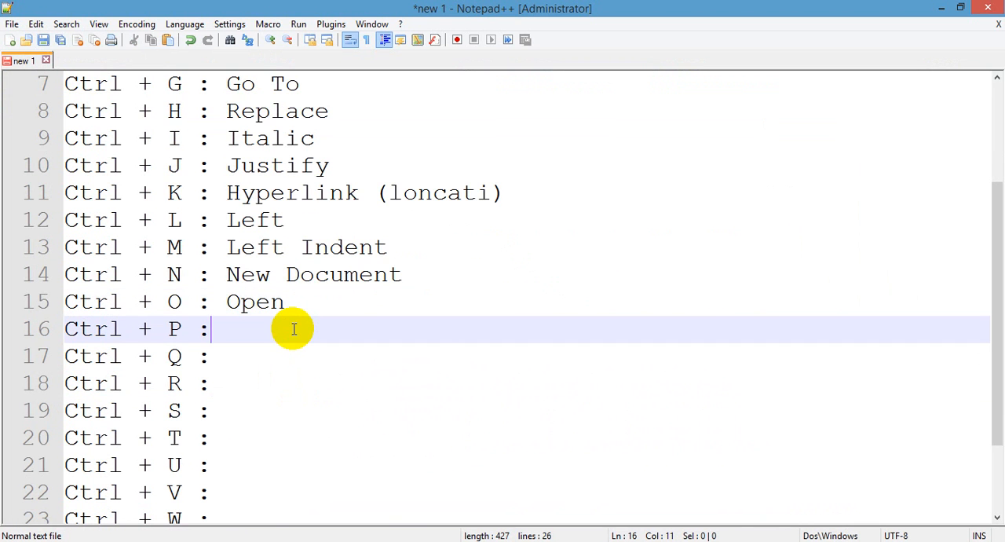
pyautogui.press('Down')
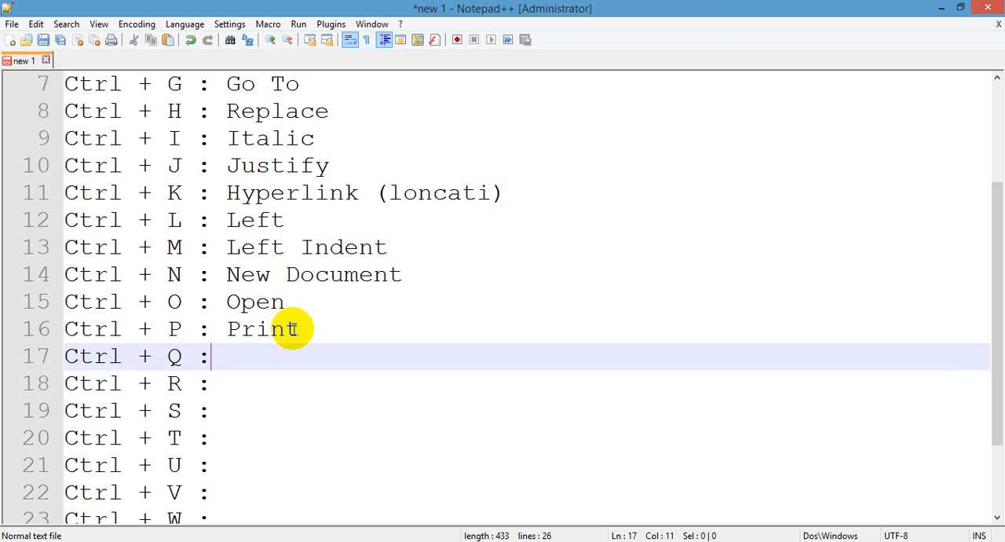
pyautogui.write('Reset')
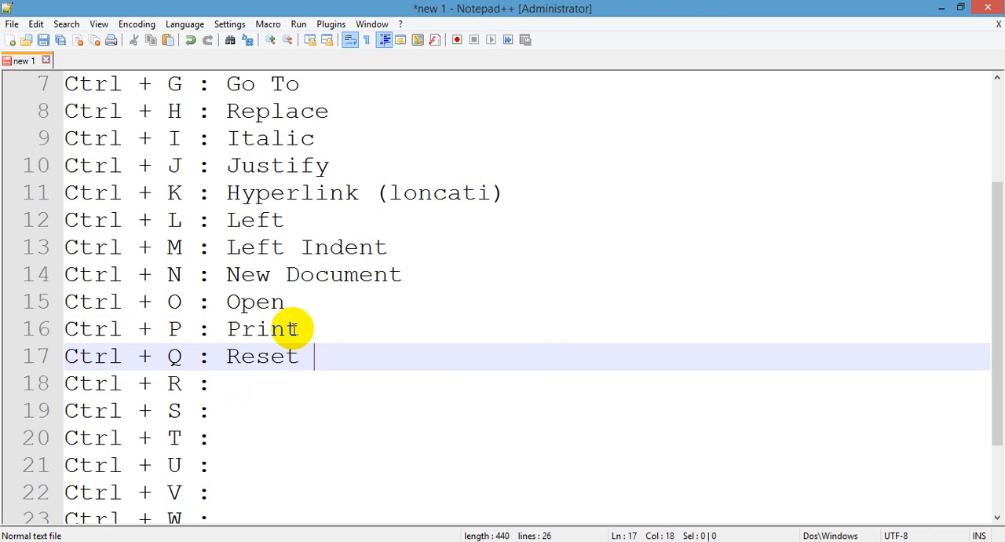
pyautogui.write(' Paragraph')
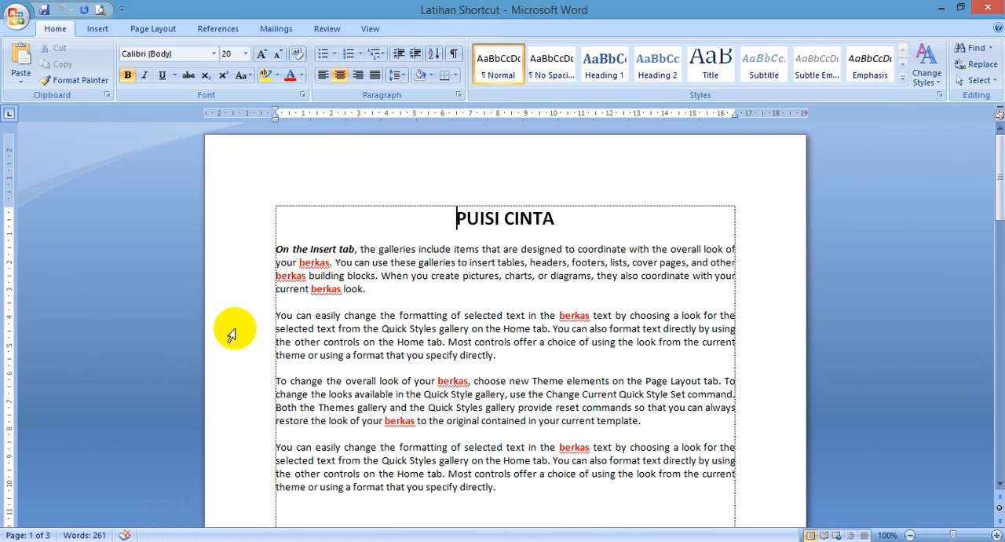
# Step: In Word, indent the second body paragraph's first line, right-align the third paragraph and centre the fourth
pyautogui.press('Tab')
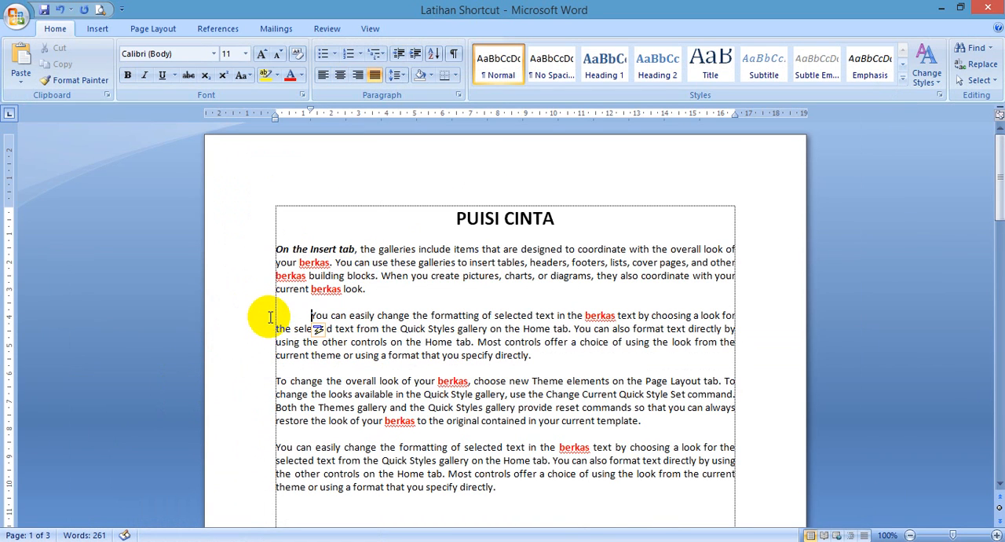
pyautogui.click(271, 382)
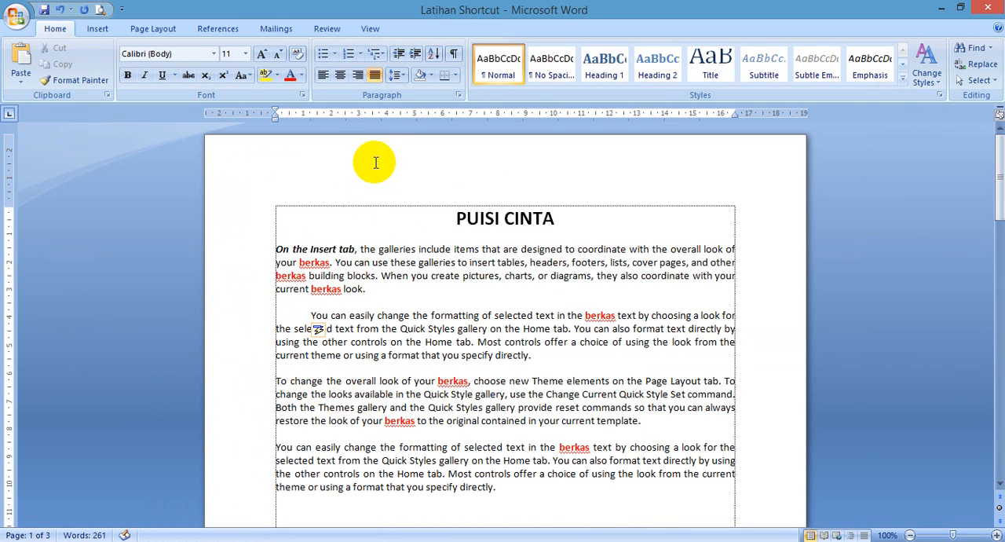
pyautogui.click(357, 76)
pyautogui.click(427, 474)
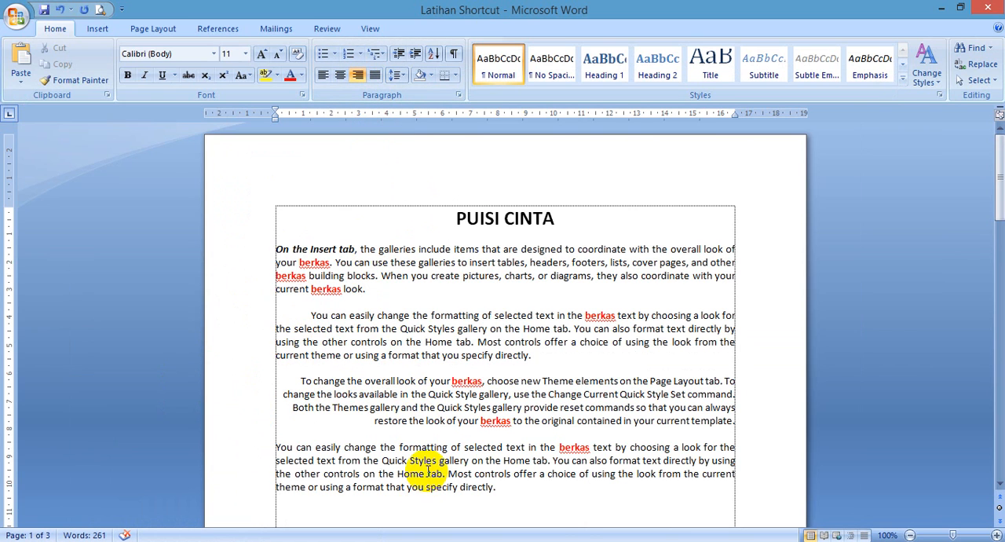
pyautogui.click(340, 75)
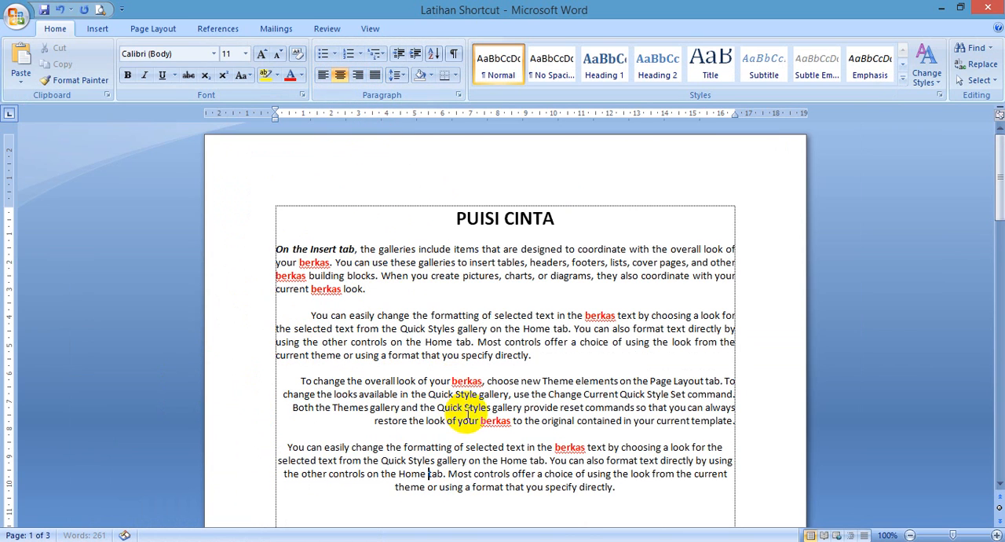
# Step: Reset all paragraphs of the document to left alignment without indents and justify them
pyautogui.hotkey('ctrl', 'a')
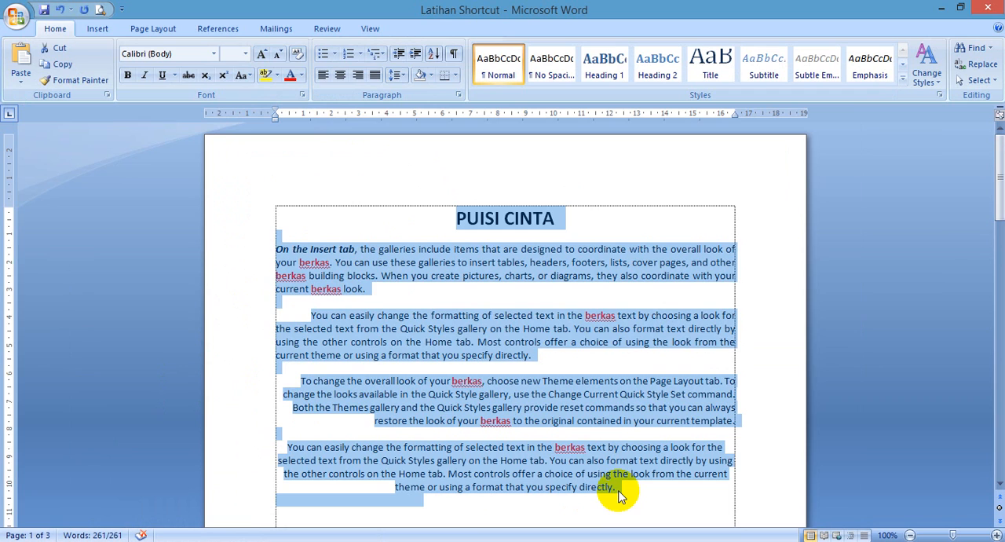
pyautogui.hotkey('ctrl', 'l')
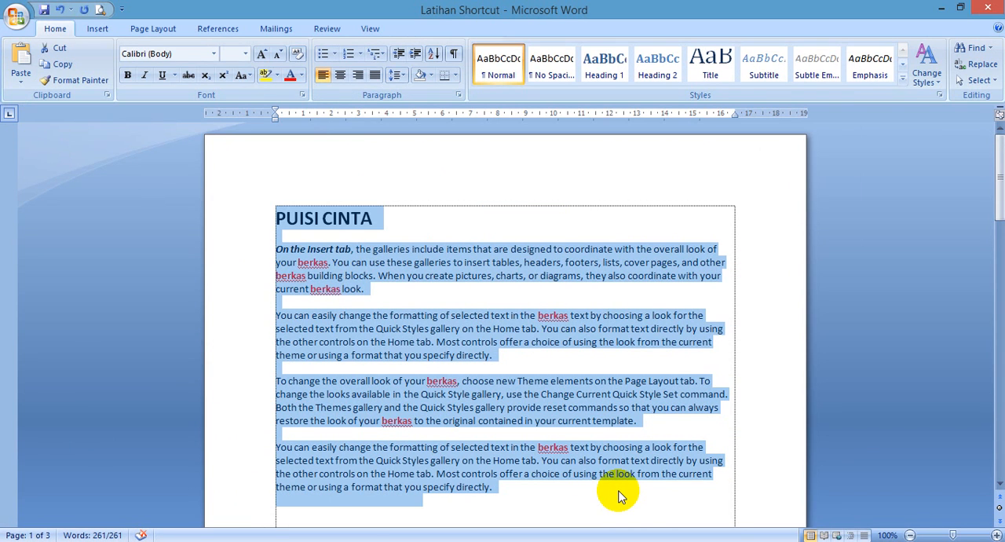
pyautogui.hotkey('ctrl', 'j')
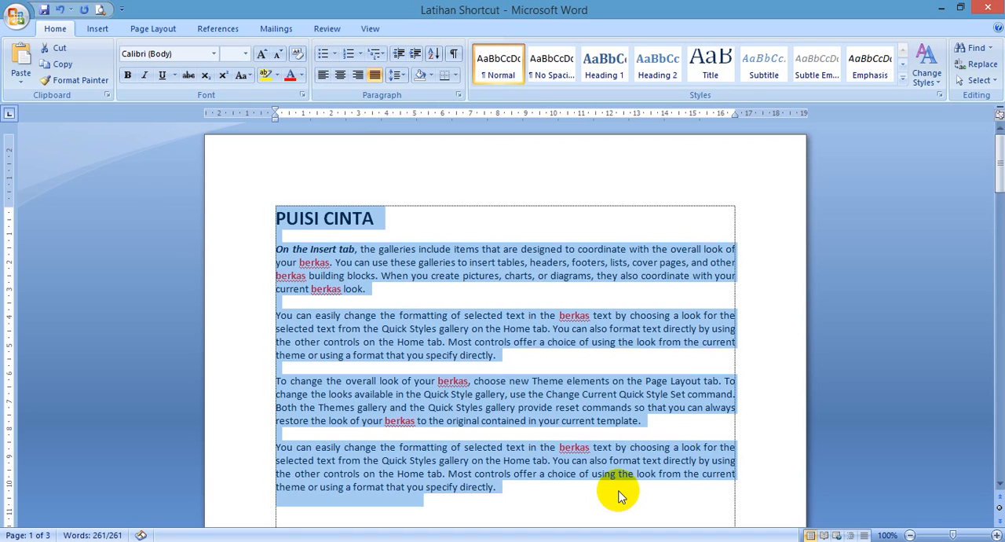
# Step: Centre the PUISI CINTA title above the justified paragraphs
pyautogui.click(352, 212)
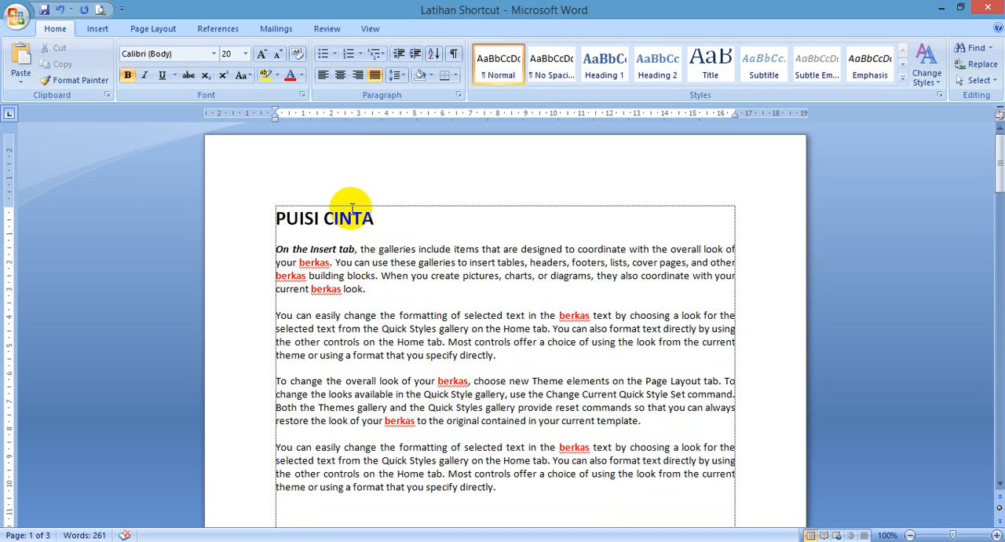
pyautogui.hotkey('ctrl', 'e')
pyautogui.click(455, 298)
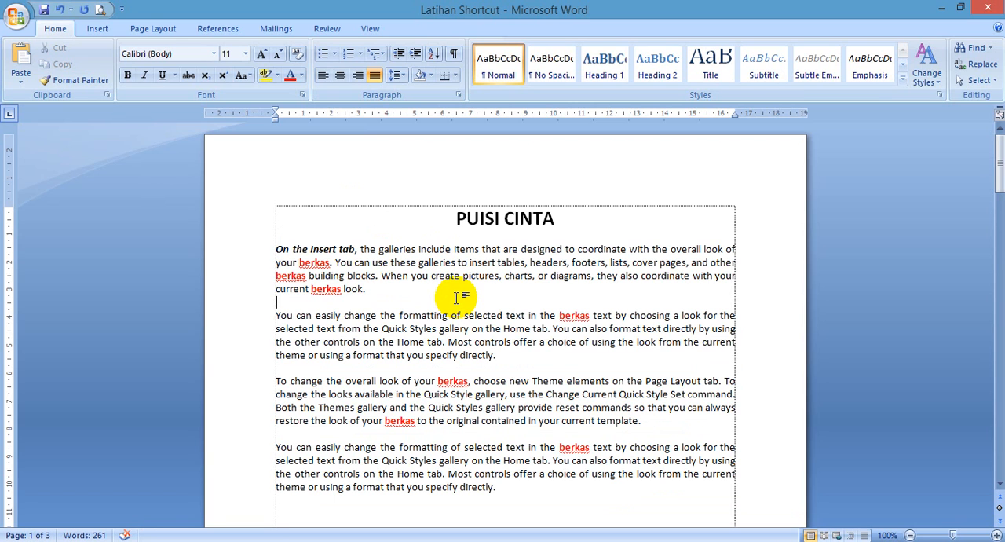
# Step: Open the print settings, look through the available printers, choose the Current page range and cancel without printing
pyautogui.hotkey('ctrl', 'p')
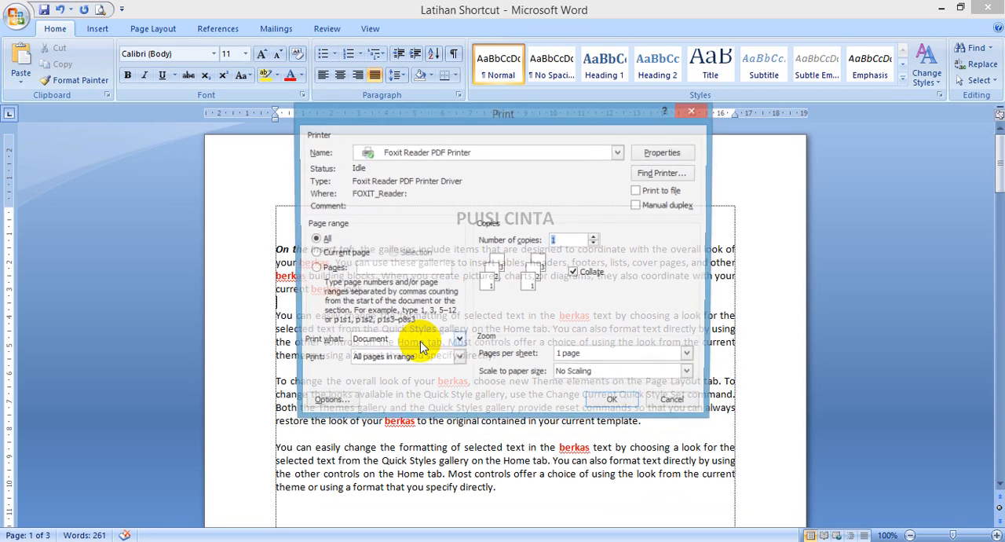
pyautogui.click(573, 154)
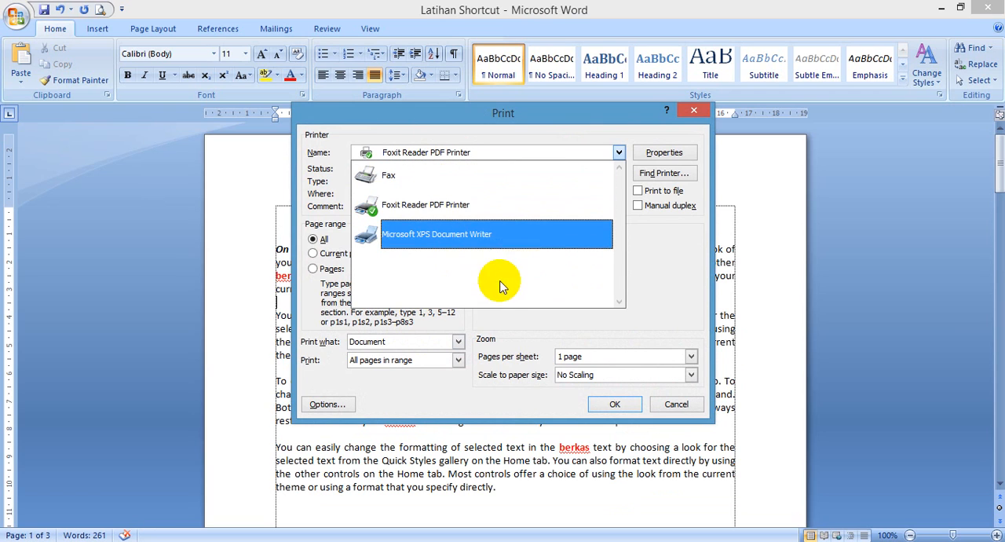
pyautogui.click(644, 276)
pyautogui.click(315, 253)
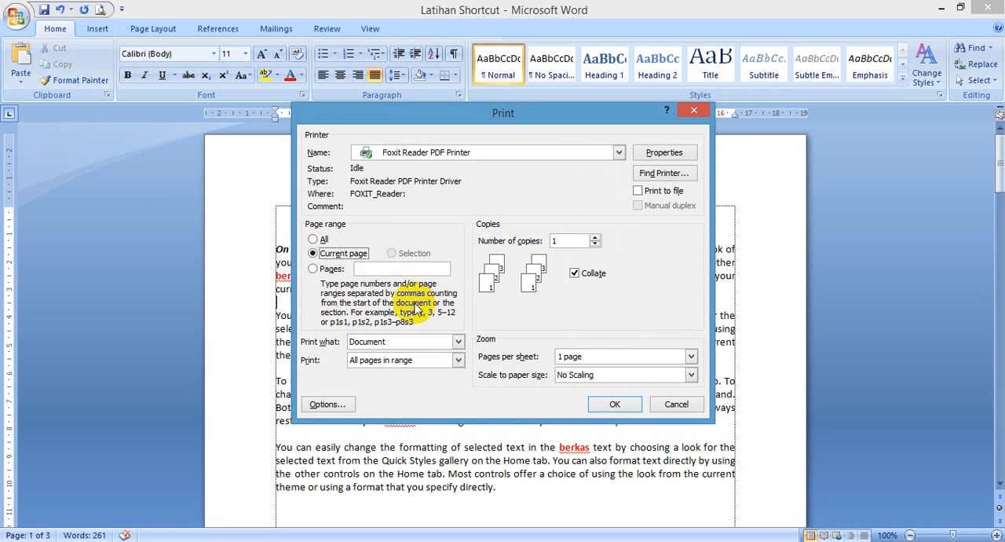
pyautogui.click(675, 404)
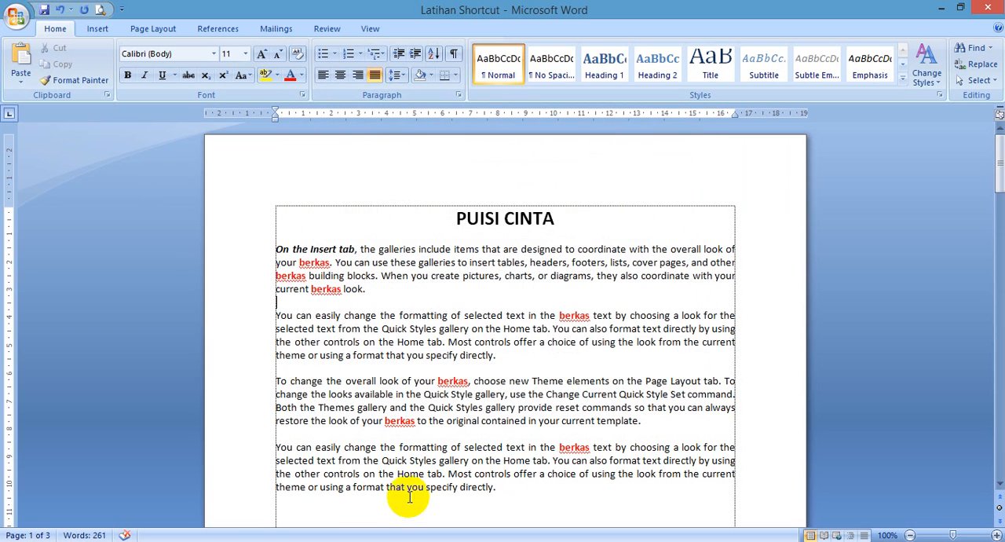
# Step: Switch to Notepad++ and place the cursor at the end of the empty Ctrl + R entry
pyautogui.click(318, 432)
pyautogui.scroll(-2, 330, 429)
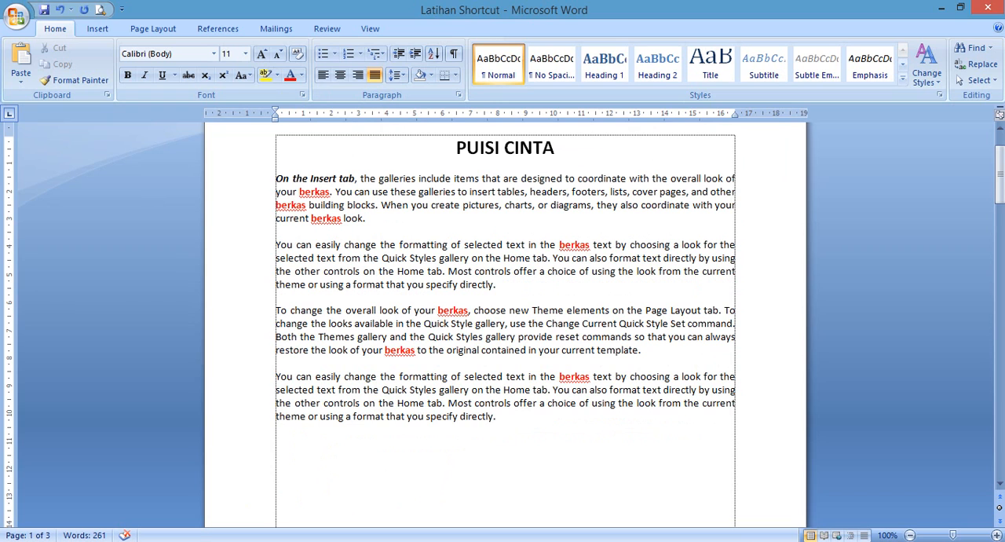
pyautogui.rightClick(115, 540)
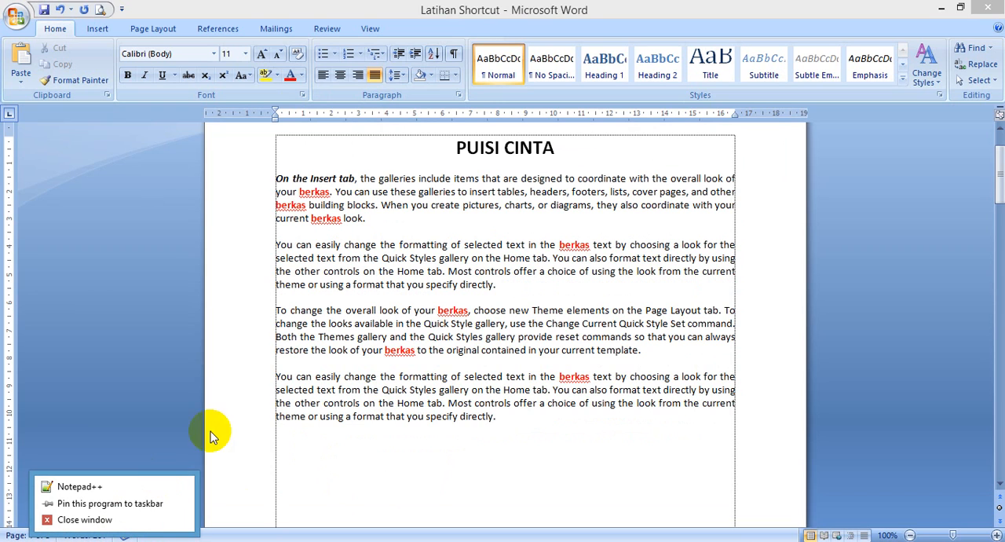
pyautogui.click(126, 490)
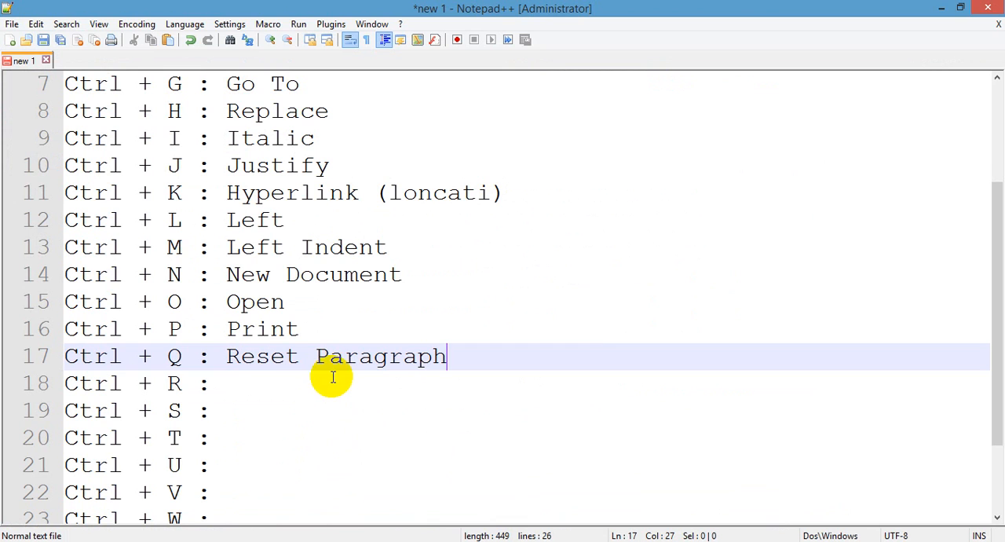
pyautogui.click(330, 385)
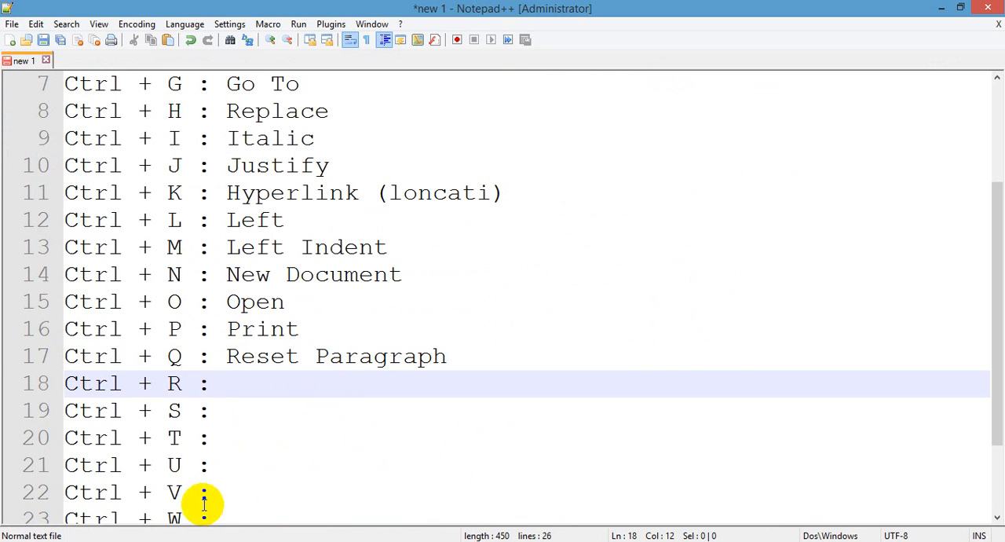
# Step: In Word, right-align the second body paragraph and set it back to justified
pyautogui.hotkey('alt', 'Tab')
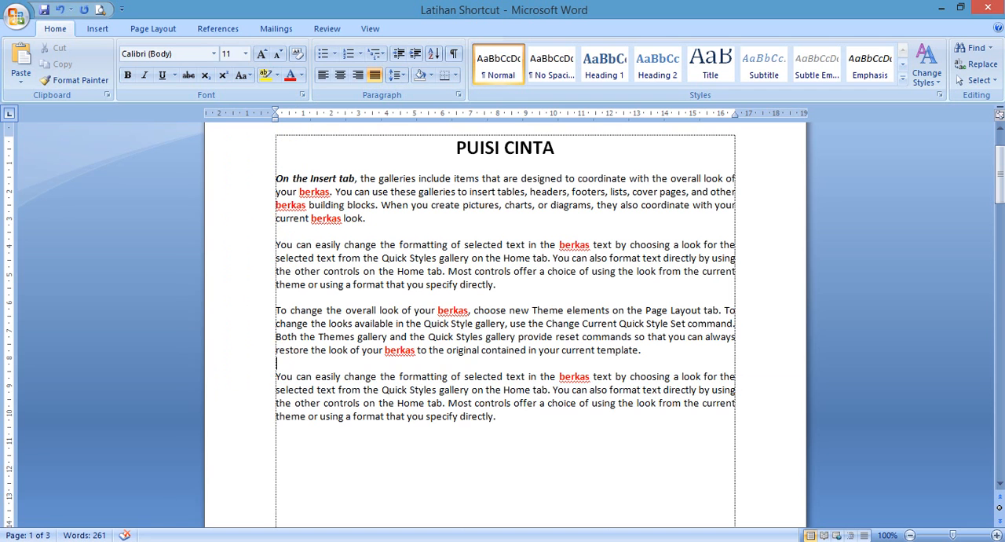
pyautogui.click(484, 251)
pyautogui.hotkey('ctrl', 'r')
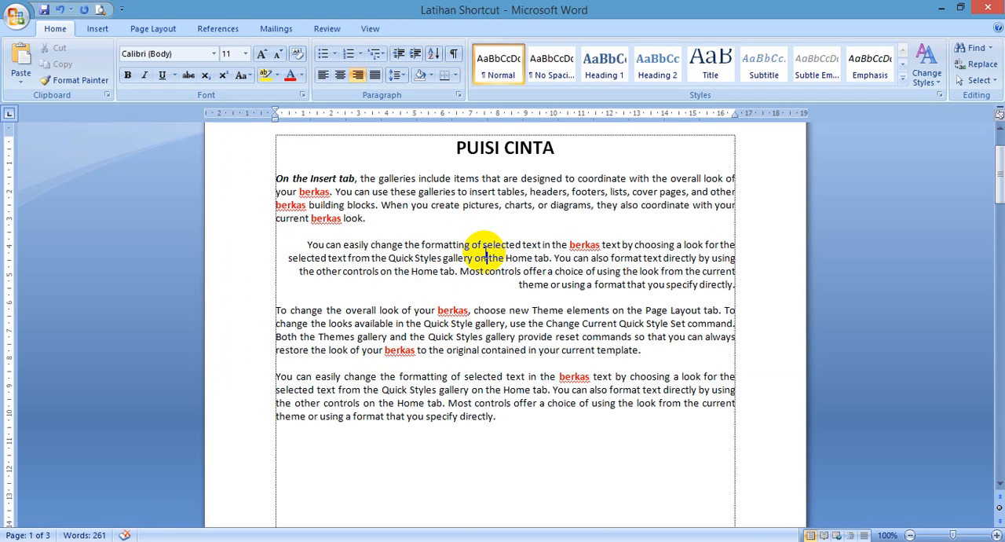
pyautogui.hotkey('ctrl', 'j')
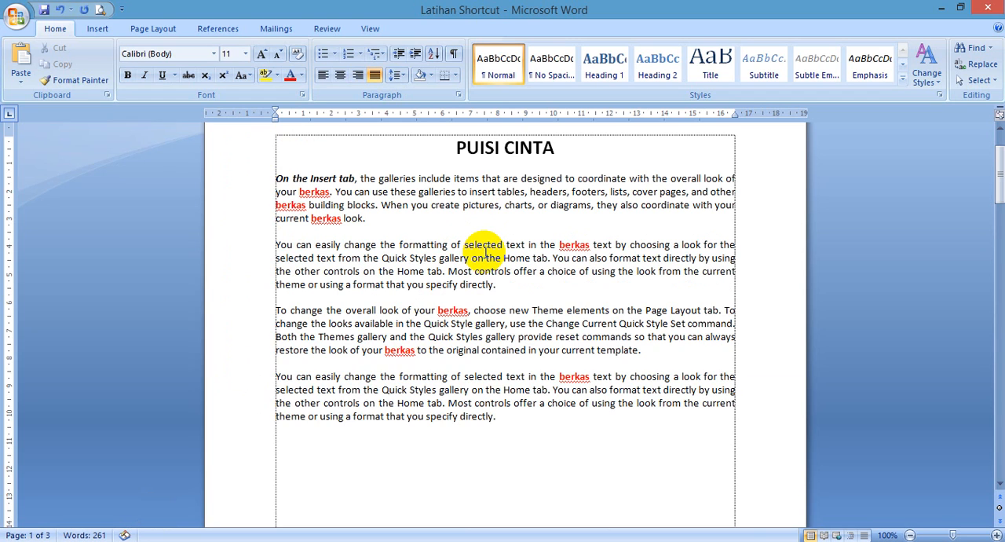
# Step: Switch to Notepad++ and describe Ctrl + R as Right, Ctrl + S as Save, Ctrl + T as Hanging and Ctrl + U as Underline
pyautogui.hotkey('alt', 'Tab')
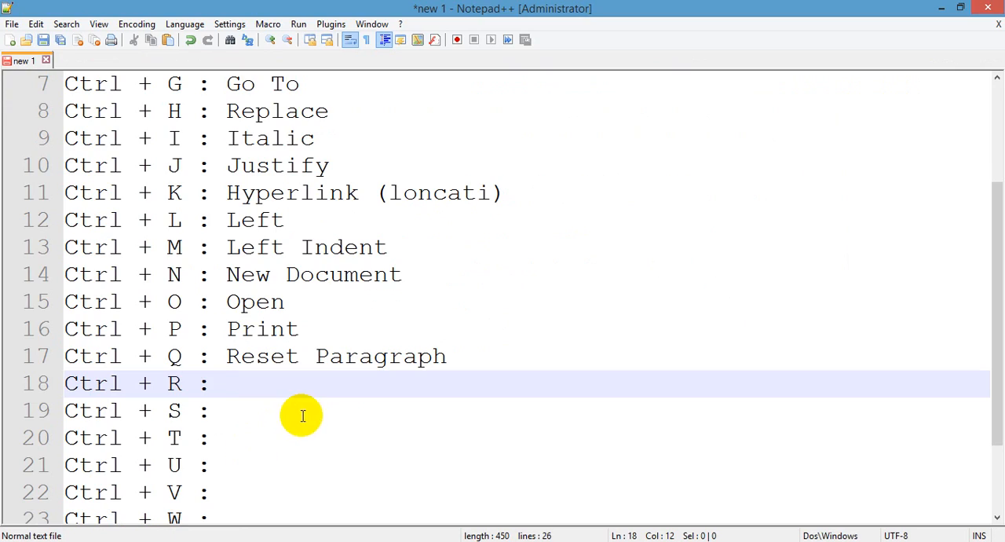
pyautogui.write('Right')
pyautogui.click(318, 408)
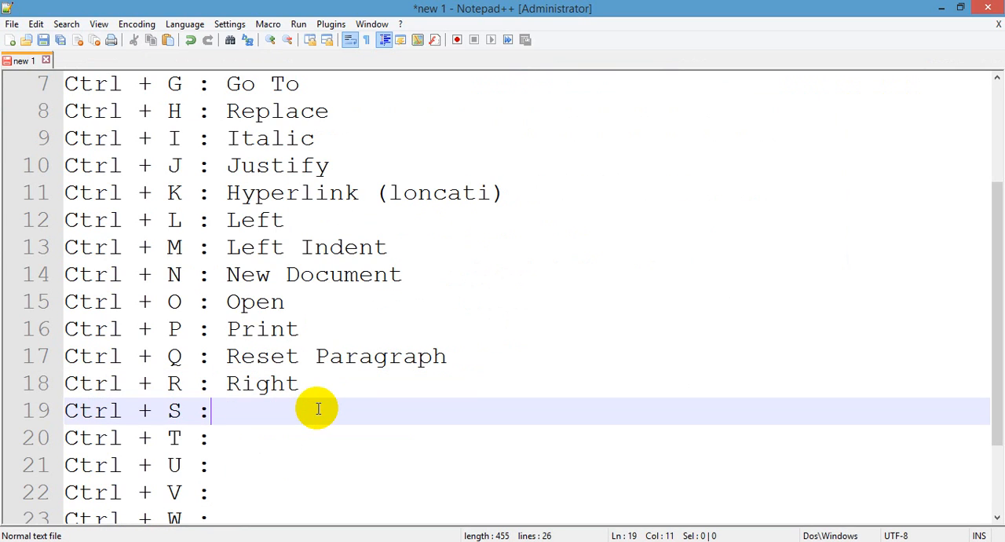
pyautogui.press('Down')
pyautogui.write('Hang')
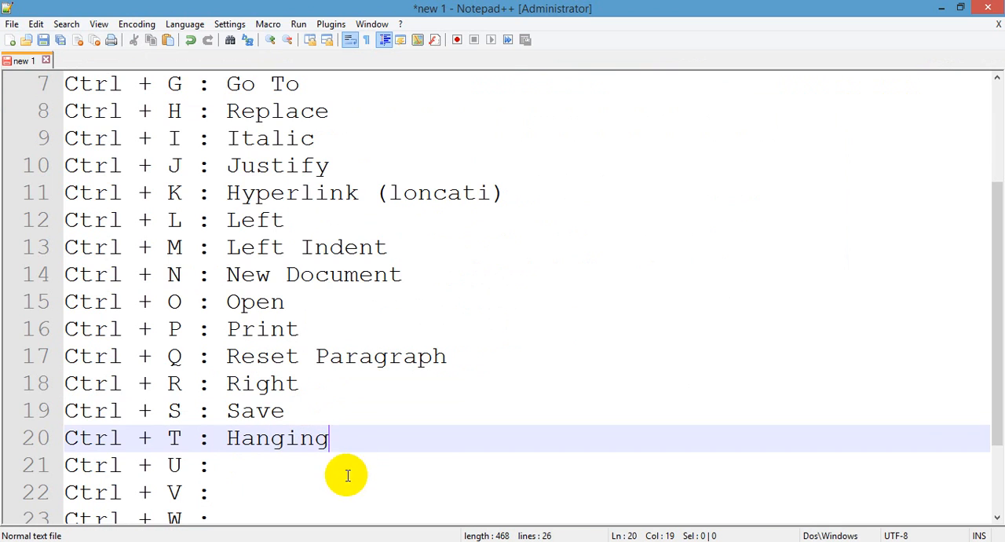
pyautogui.click(300, 466)
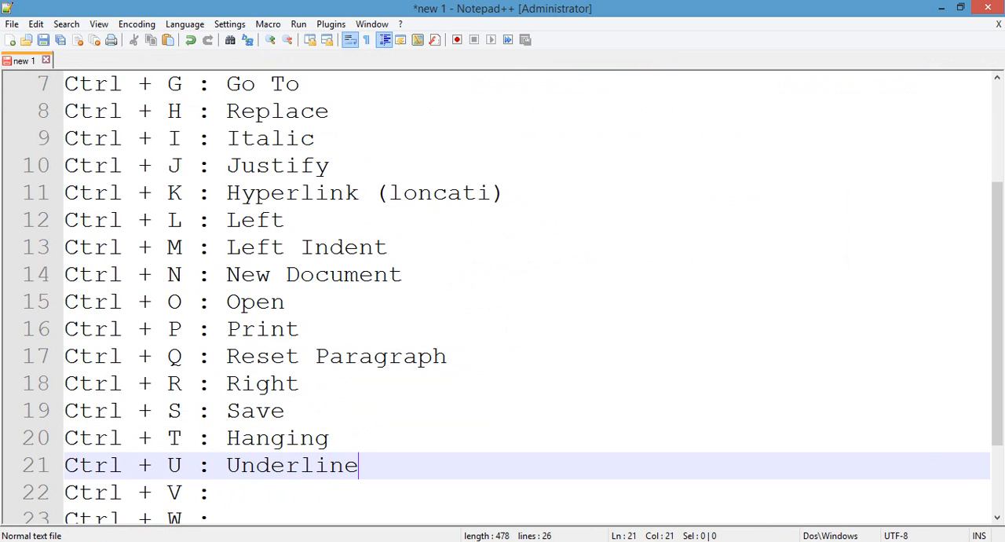
# Step: Switch to Word and give the second body paragraph a hanging indent
pyautogui.click(96, 540)
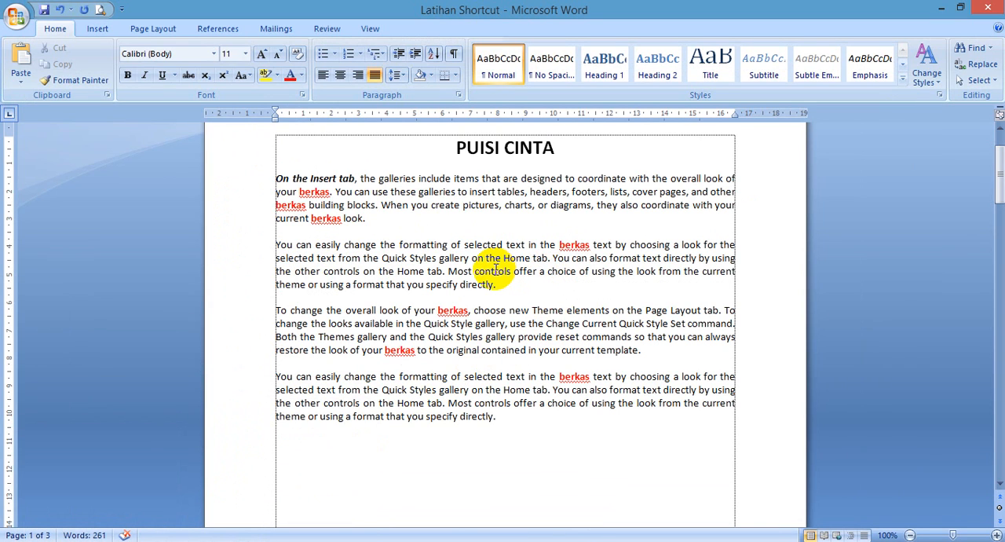
pyautogui.hotkey('ctrl', 't')
pyautogui.click(469, 322)
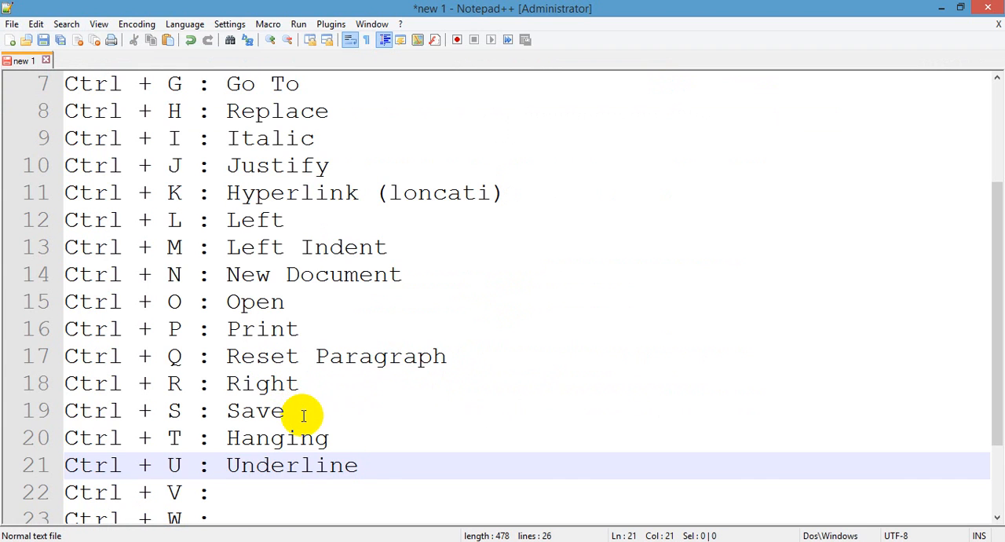
# Step: Switch to Notepad++ and describe Ctrl + V as Paste
pyautogui.click(301, 414)
pyautogui.click(330, 440)
pyautogui.click(355, 462)
pyautogui.scroll(-2, 243, 472)
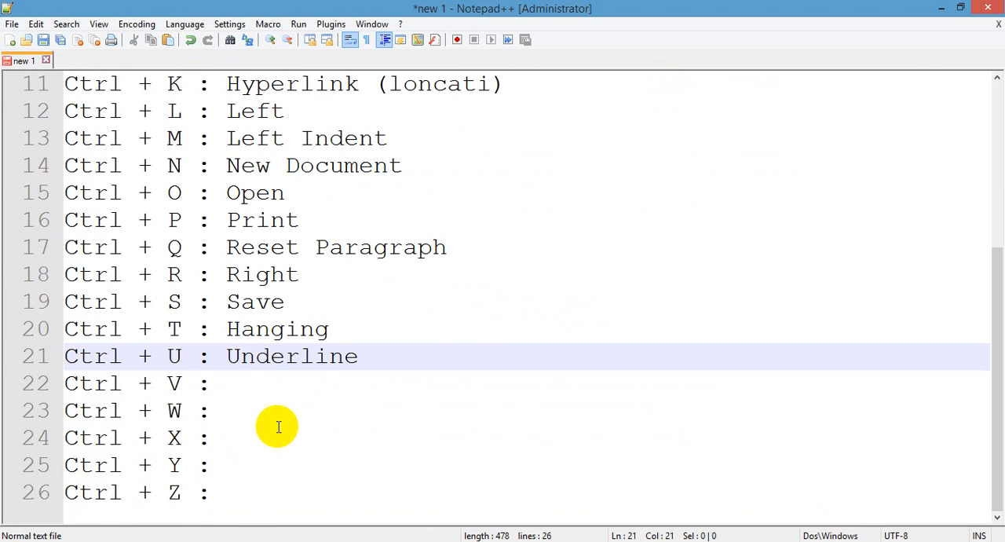
pyautogui.click(274, 393)
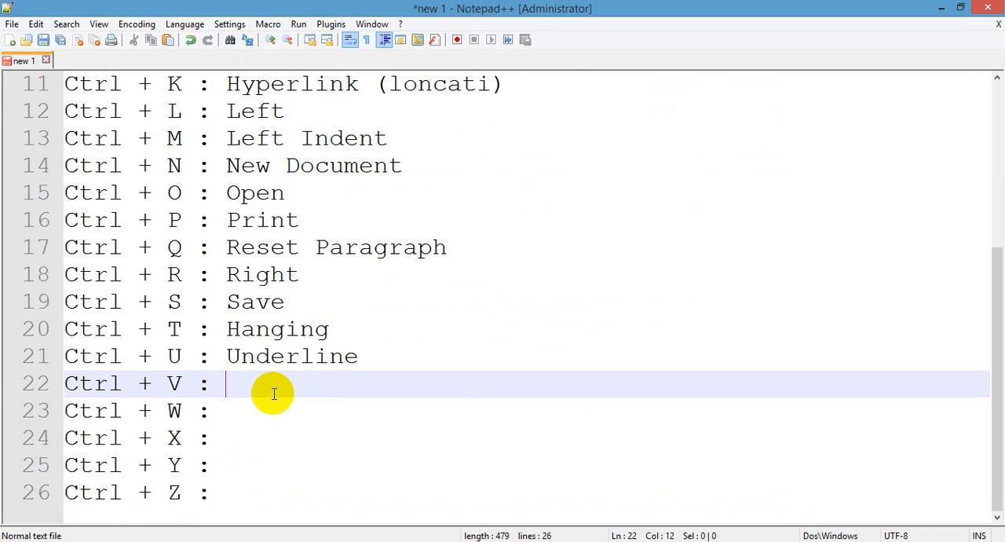
pyautogui.write('Paste')
# Step: In Word, cut the paragraph with the hanging indent, remove the leftover empty line and paste the paragraph below the last one
pyautogui.click(175, 541)
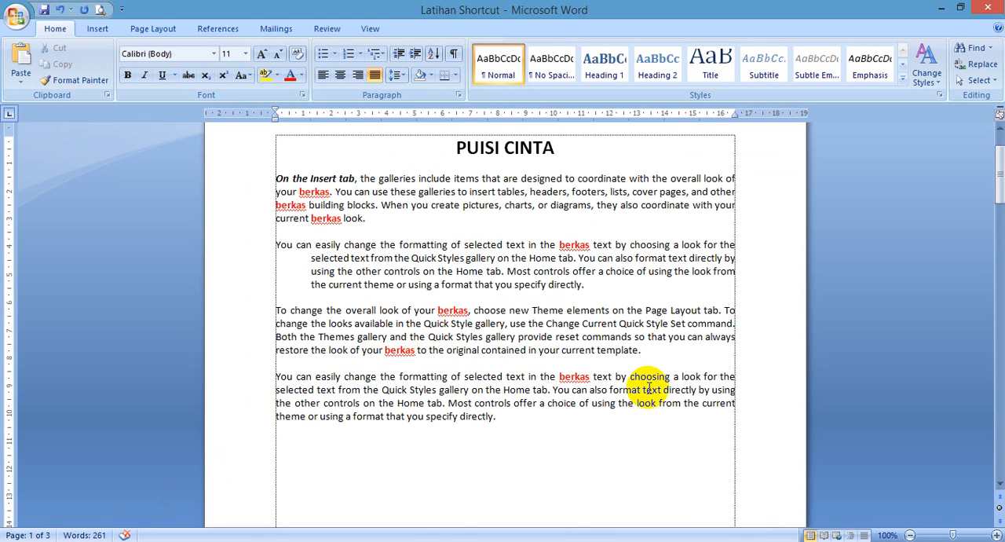
pyautogui.moveTo(649, 351); pyautogui.dragTo(596, 263)
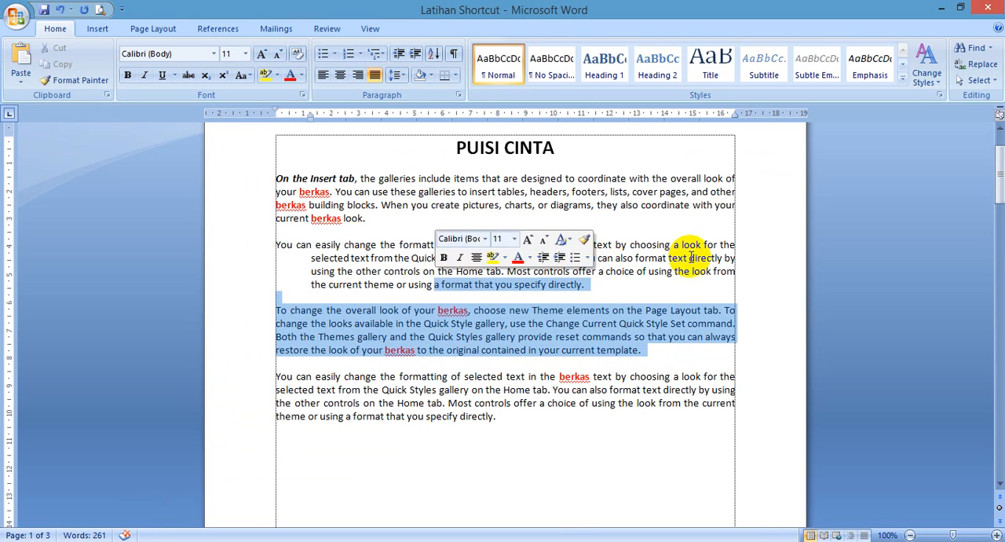
pyautogui.moveTo(699, 286); pyautogui.dragTo(246, 244)
pyautogui.hotkey('ctrl', 'c')
pyautogui.press('Delete')
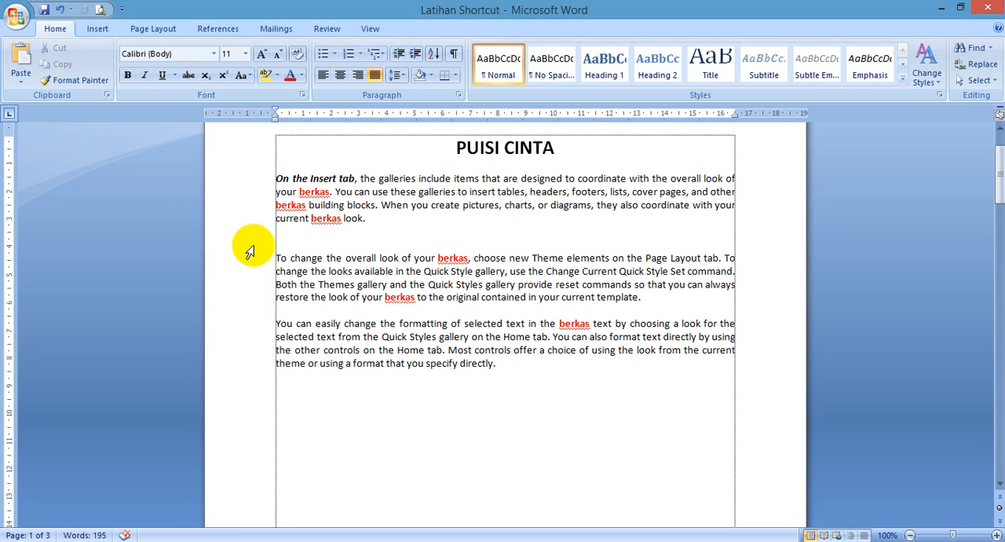
pyautogui.press('Delete')
pyautogui.click(617, 362)
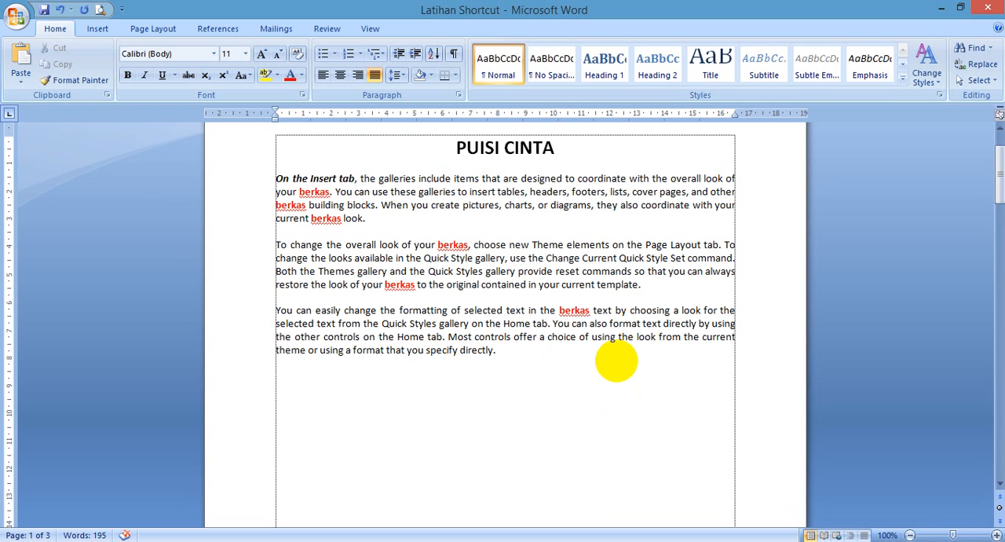
pyautogui.hotkey('ctrl', 'v')
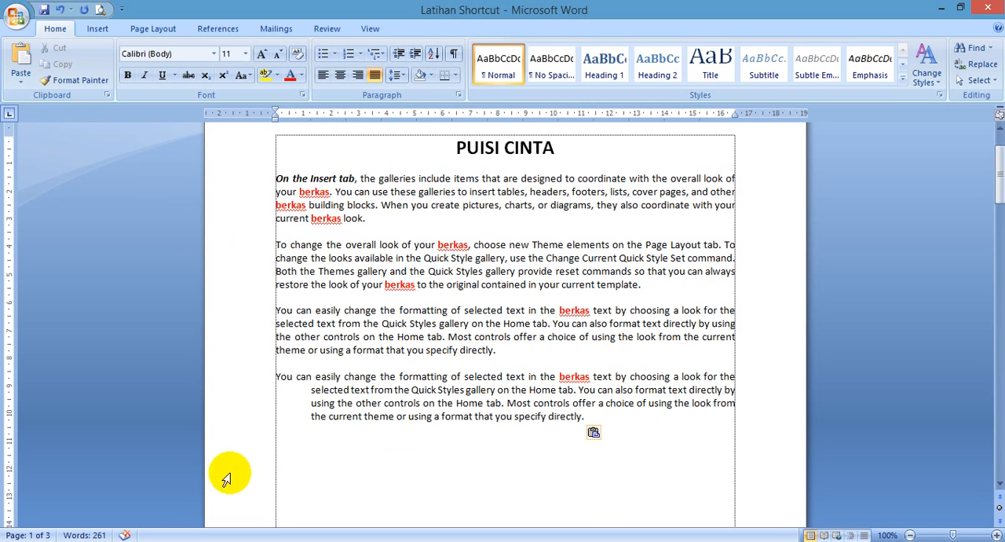
# Step: Switch to Notepad++ and describe Ctrl + W as Close
pyautogui.hotkey('alt', 'Tab')
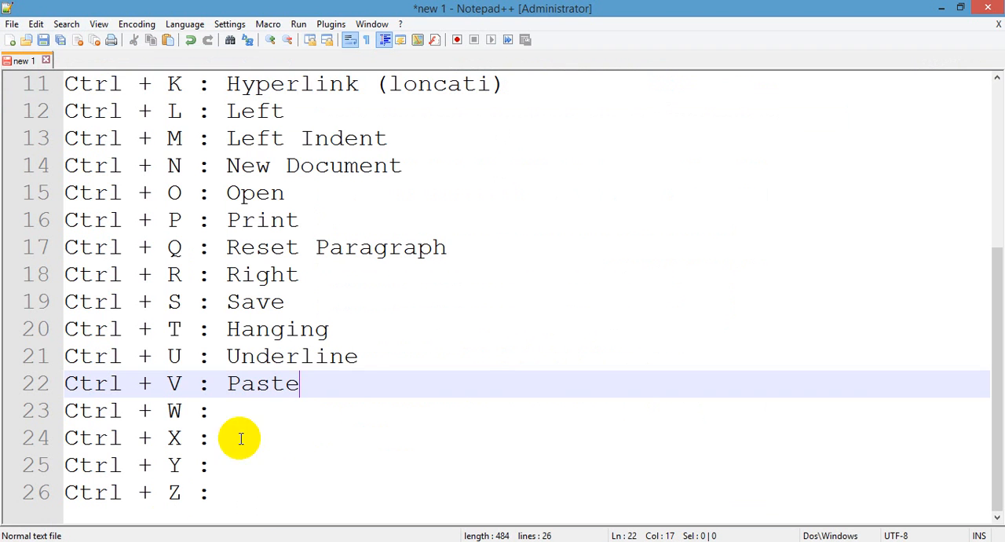
pyautogui.click(286, 408)
pyautogui.write('Close')
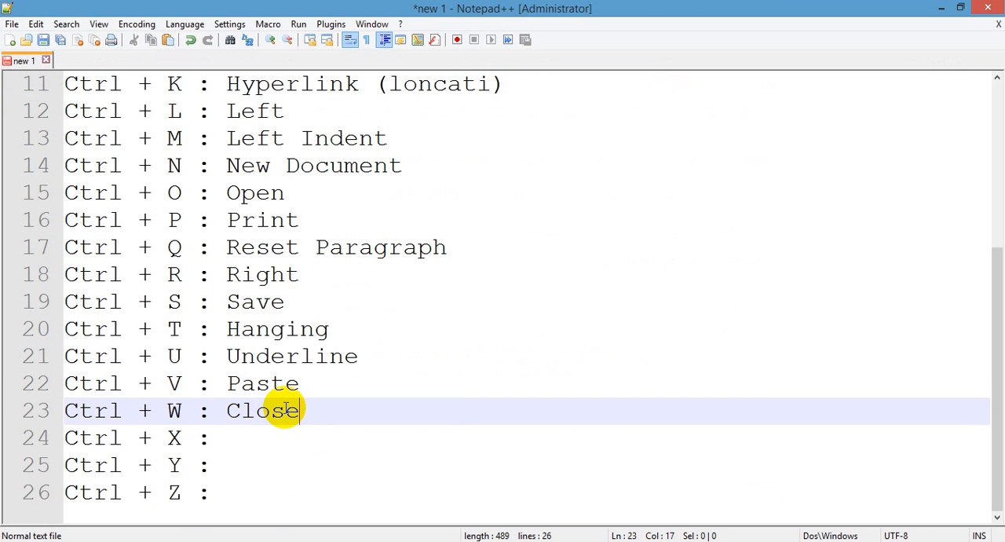
# Step: Switch to Word, close the Latihan Shortcut document and open it again
pyautogui.hotkey('alt', 'Tab')
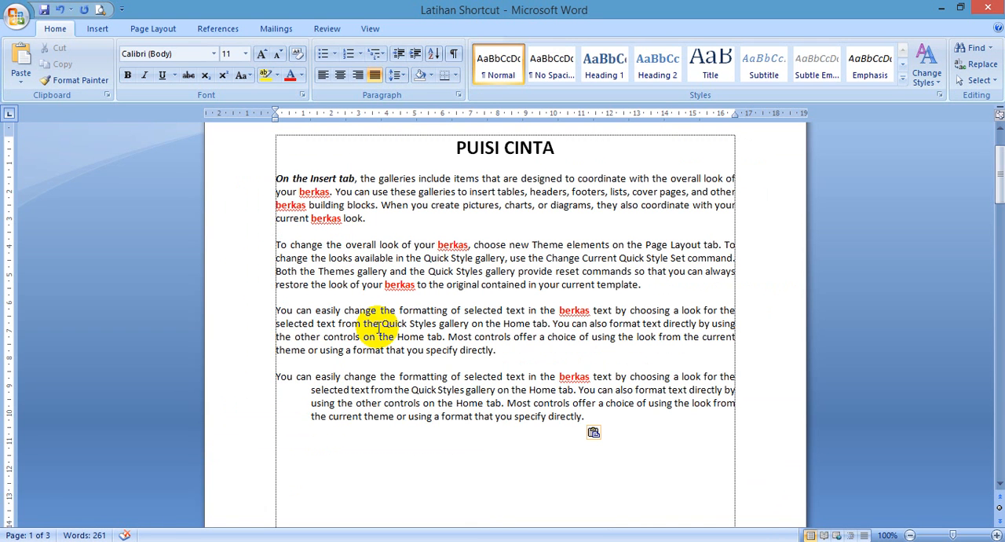
pyautogui.hotkey('ctrl', 'w')
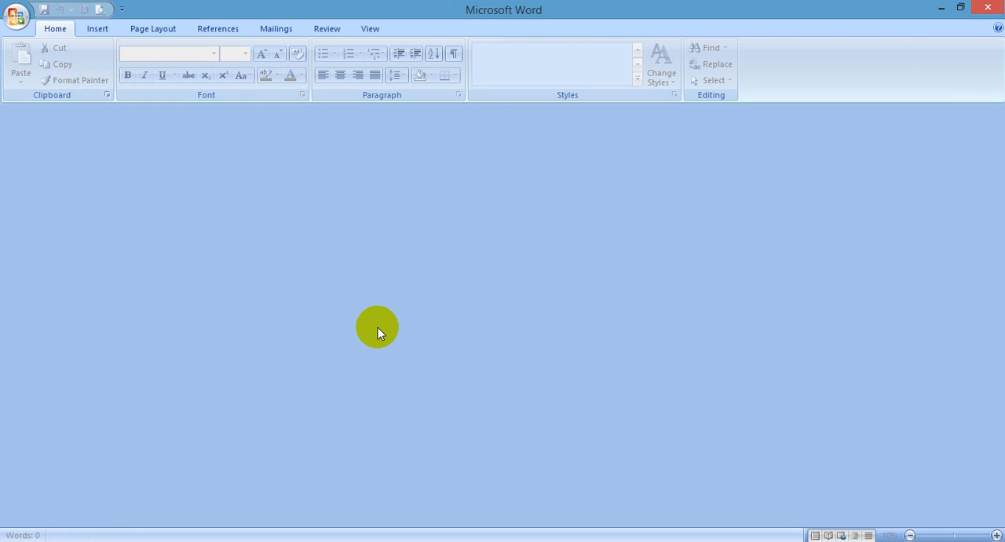
pyautogui.hotkey('ctrl', 'o')
pyautogui.doubleClick(224, 169)
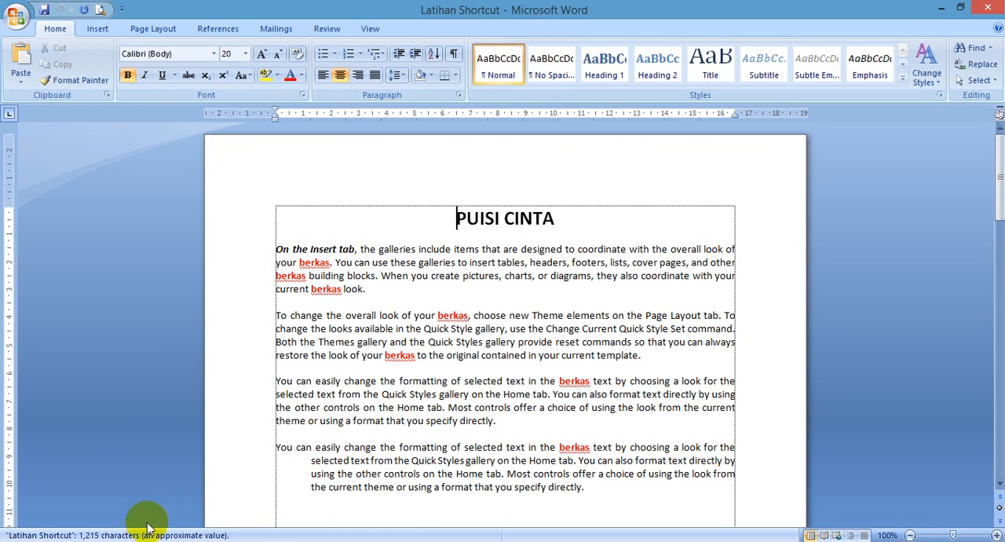
# Step: Switch to Notepad++ and describe Ctrl + X as Cut, Ctrl + Y as Redo and Ctrl + Z as Undo
pyautogui.hotkey('alt', 'Tab')
pyautogui.click(323, 440)
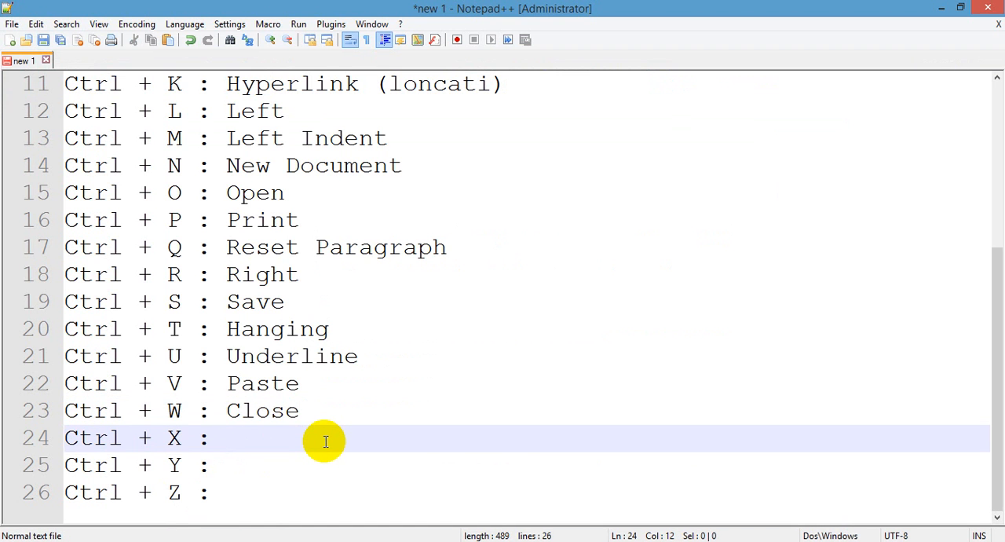
pyautogui.write('Cut')
pyautogui.press('Down')
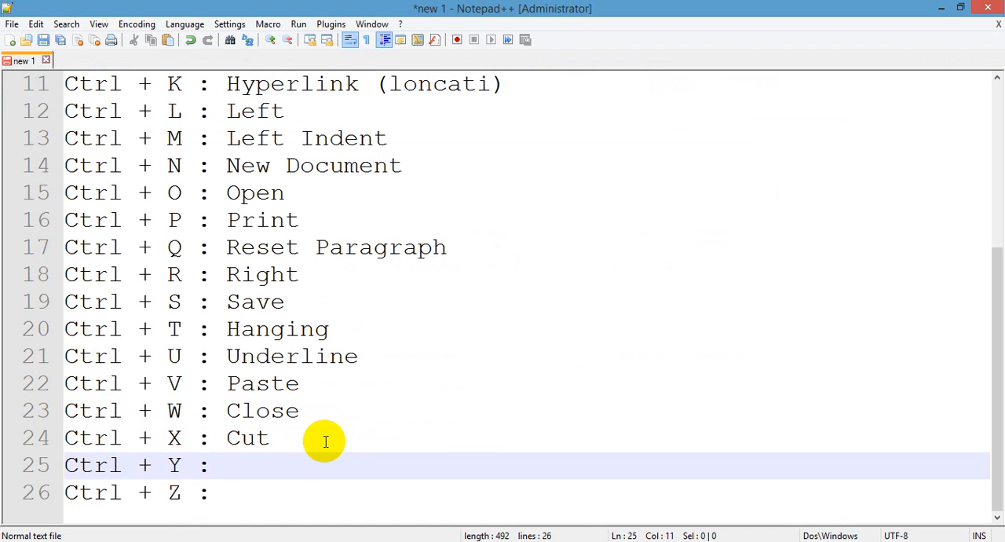
pyautogui.write('Redo')
pyautogui.press('Down')
pyautogui.write('Undo')
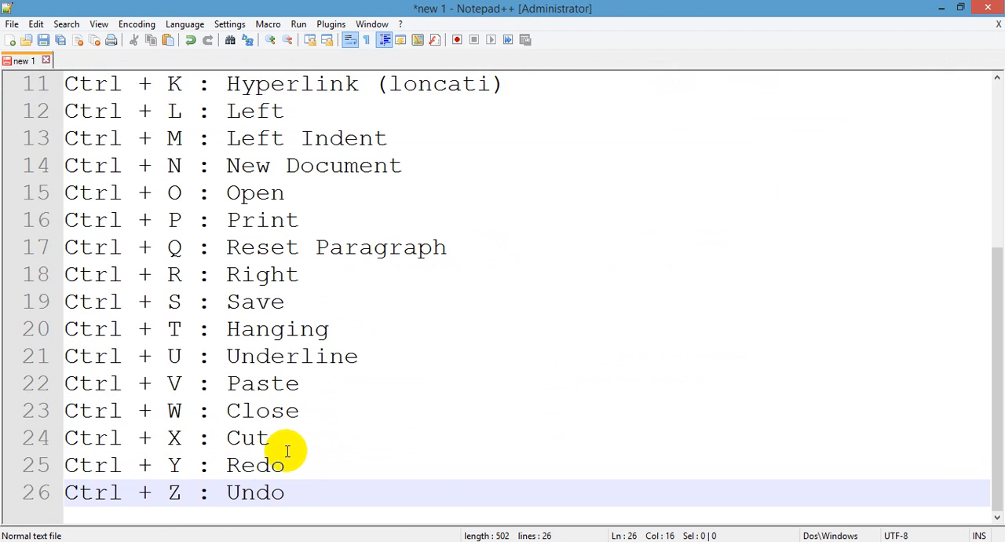
# Step: In Word, delete the entire content of the document and undo the deletion
pyautogui.hotkey('alt', 'Tab')
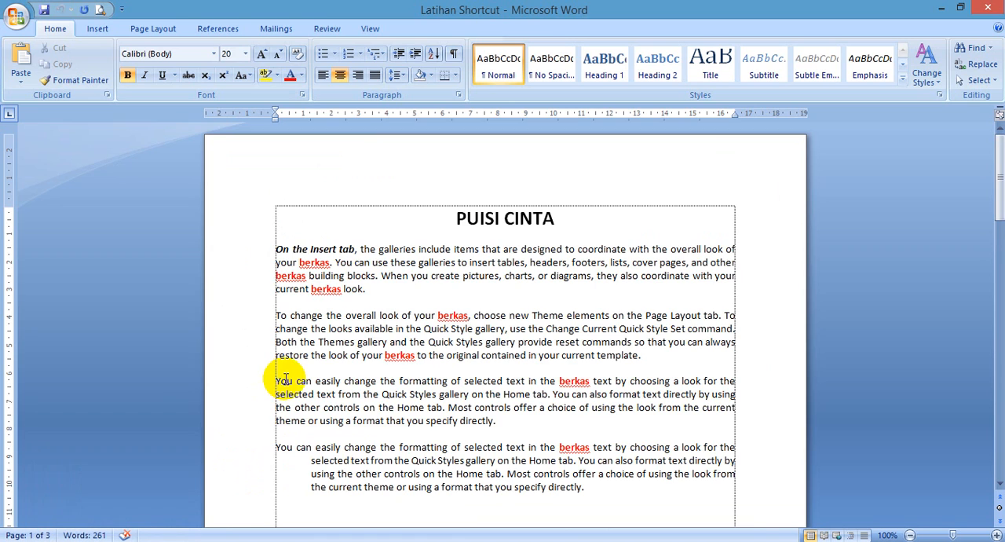
pyautogui.hotkey('ctrl', 'a')
pyautogui.press('Delete')
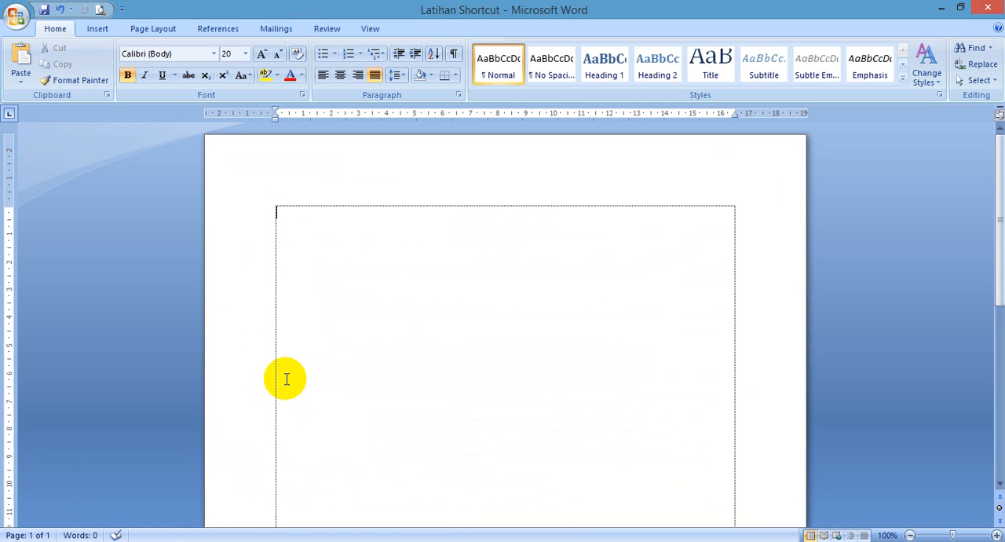
pyautogui.hotkey('ctrl', 'z')
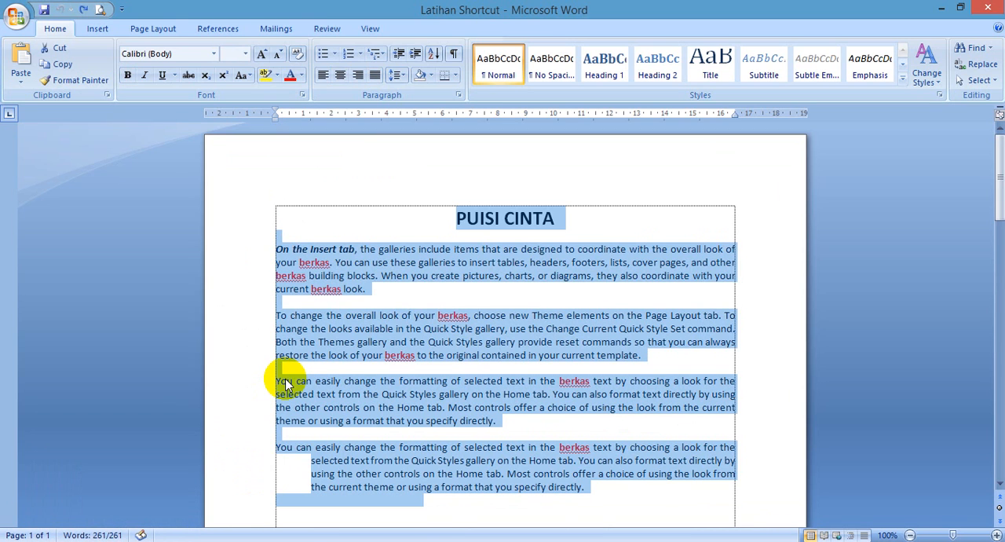
# Step: Delete the document's entire selected content once more, undo that deletion and deselect the text
pyautogui.press('Delete')
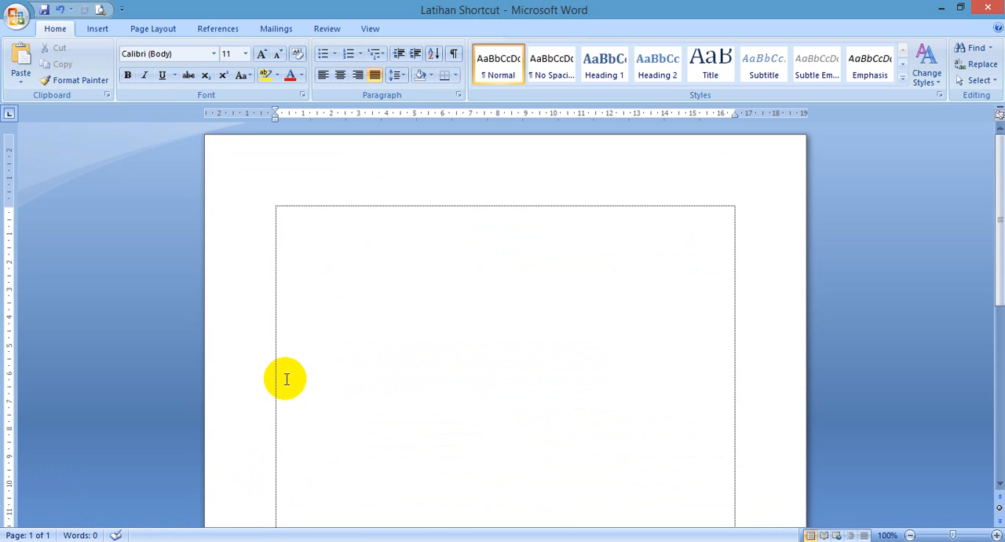
pyautogui.hotkey('ctrl', 'z')
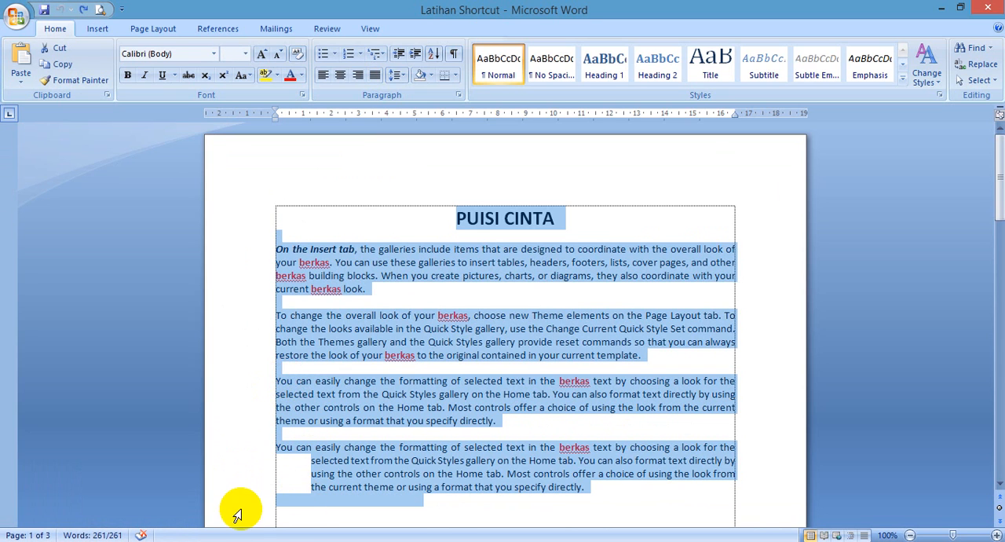
pyautogui.click(424, 375)
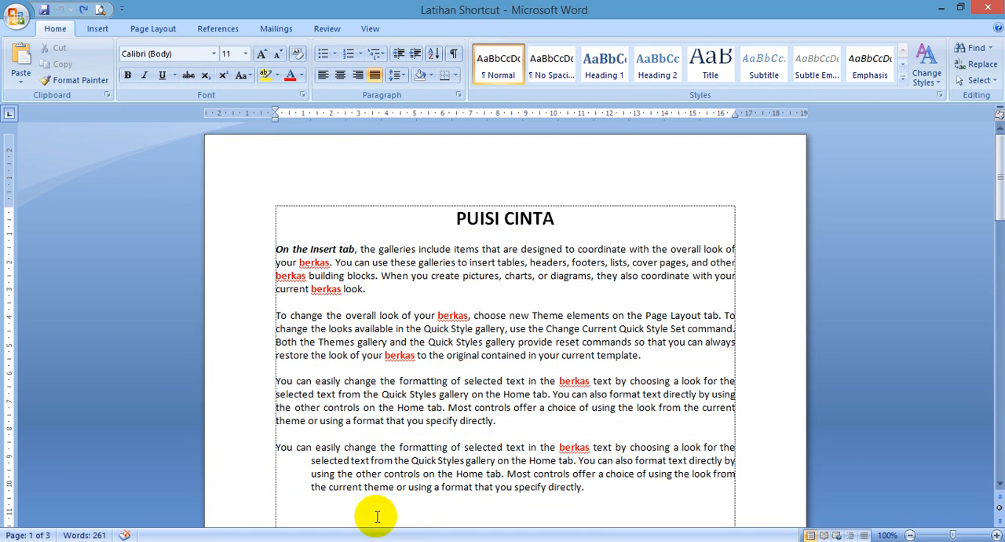
pyautogui.scroll(-2, 408, 487)
pyautogui.click(449, 443)
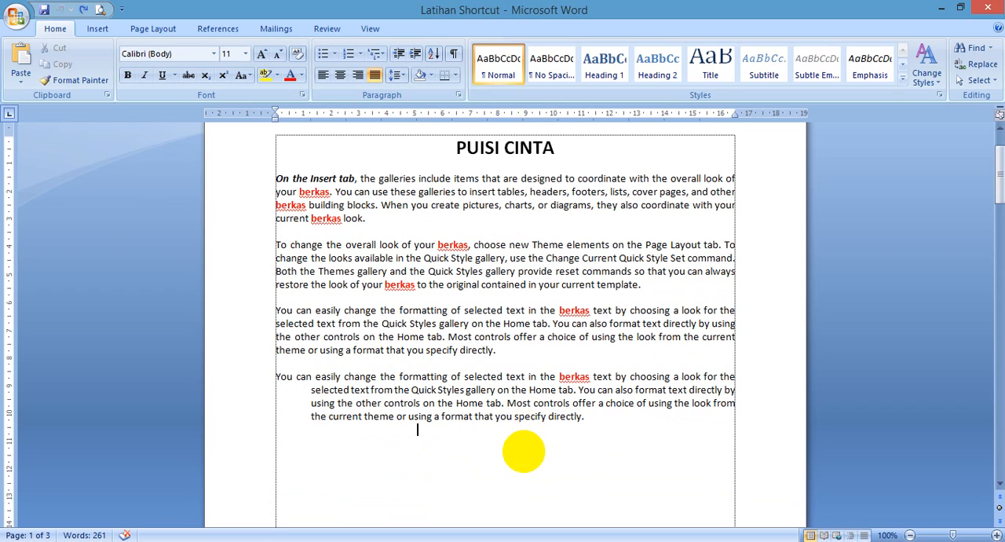
pyautogui.press('BackSpace')
pyautogui.press('Return')
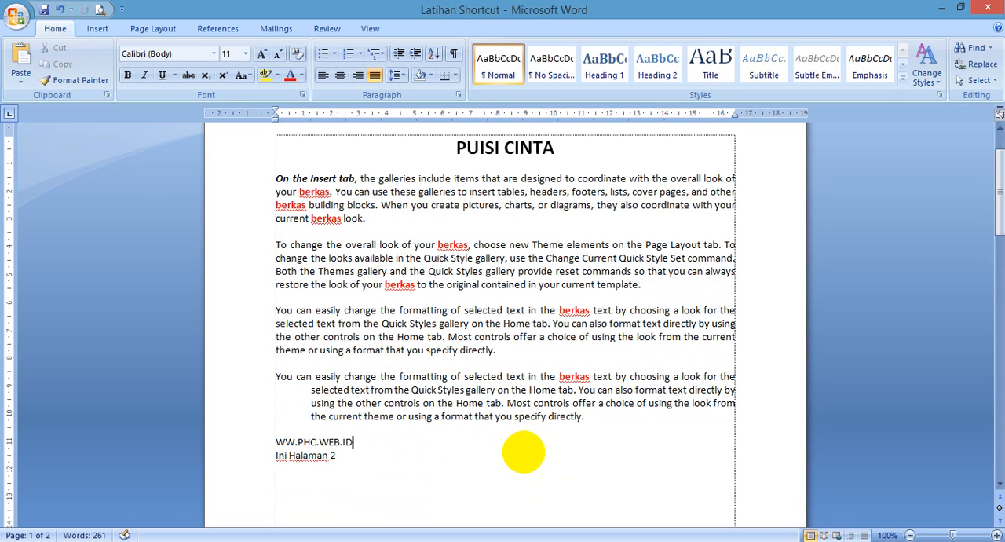
pyautogui.write('W')
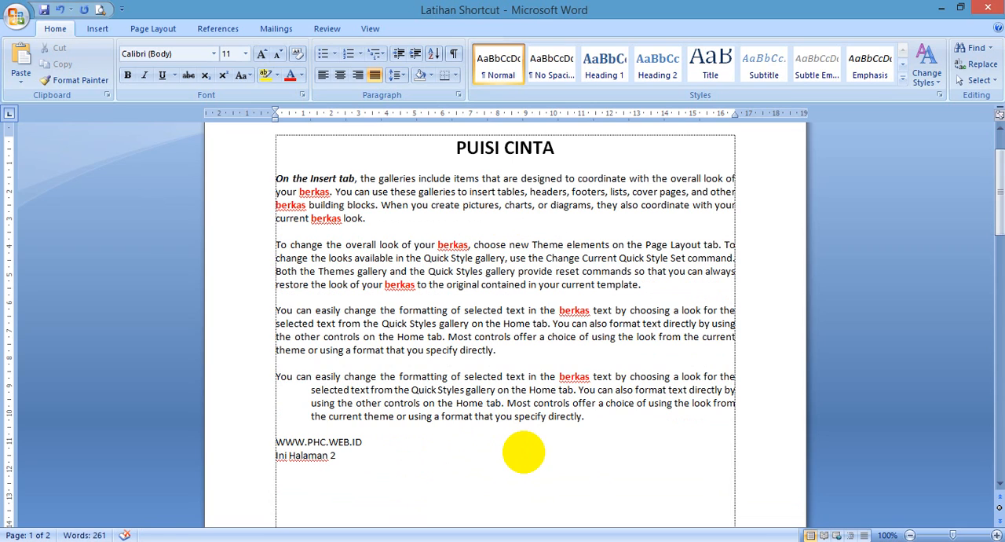
pyautogui.press('Return')
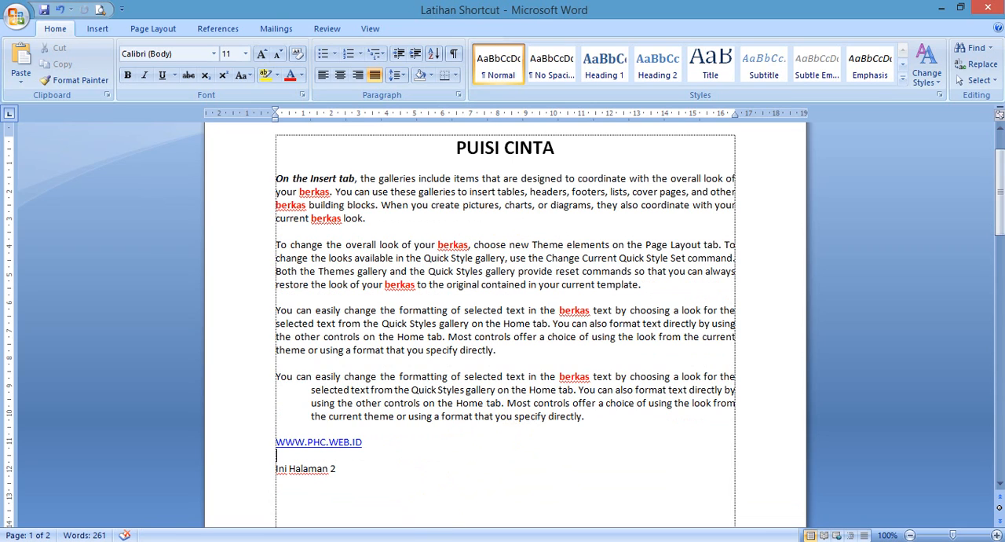